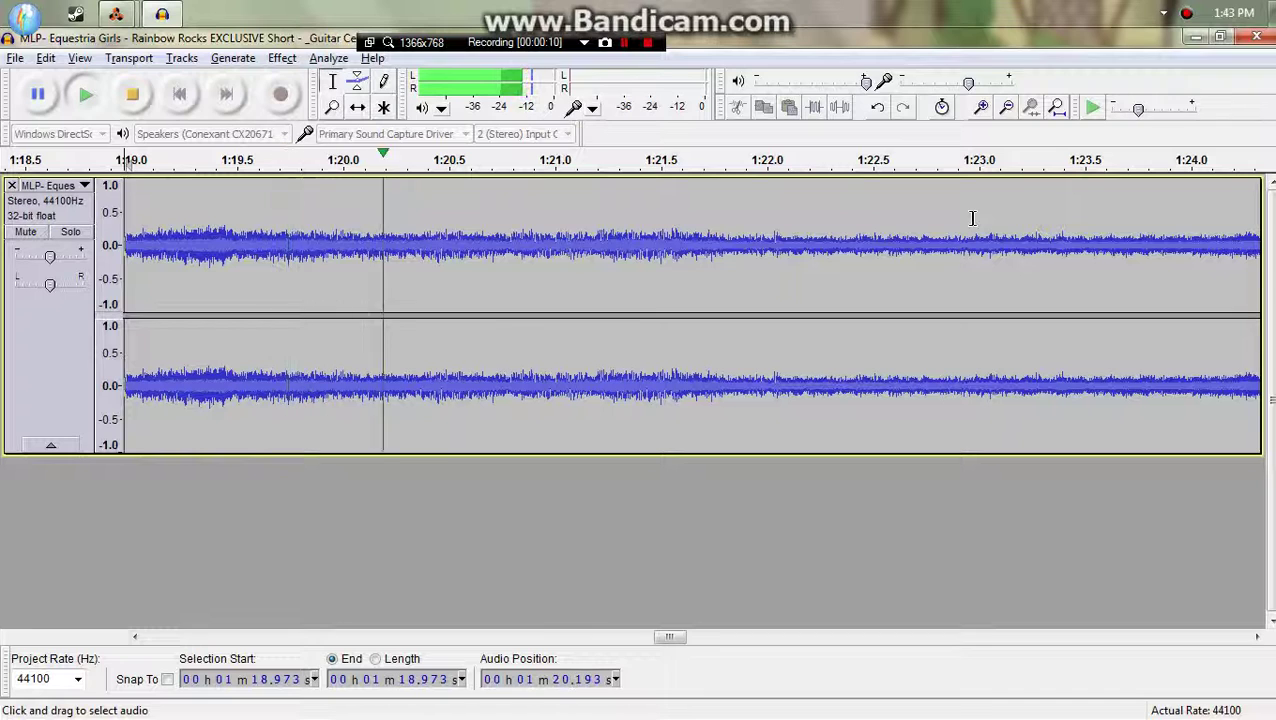
# - Play the reference guitar recording repeatedly from 1:18.973 to hear the phrase being transcribed
pyautogui.press('space')
pyautogui.press('space')
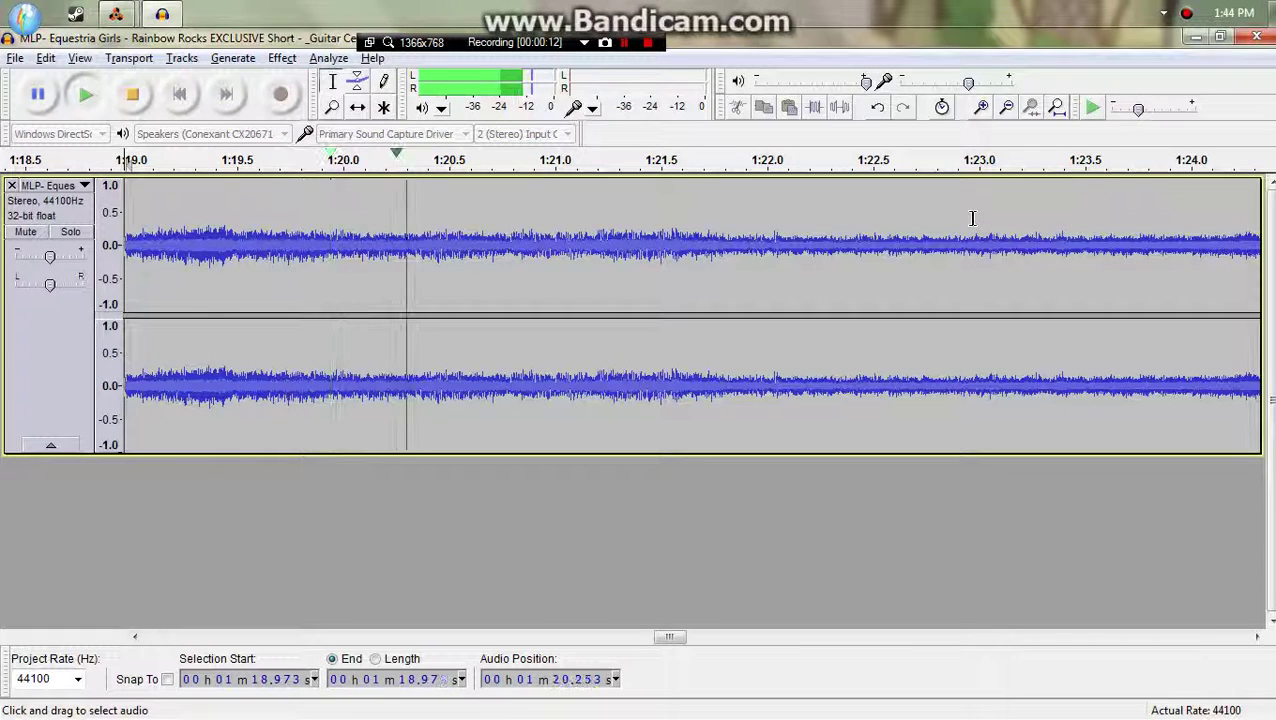
pyautogui.press('space')
# - Switch to the Reason sequencer and play back the Combinator 2 part leading into and through bar 21
pyautogui.hotkey('alt', 'Tab')
pyautogui.click(697, 133)
pyautogui.press('space')
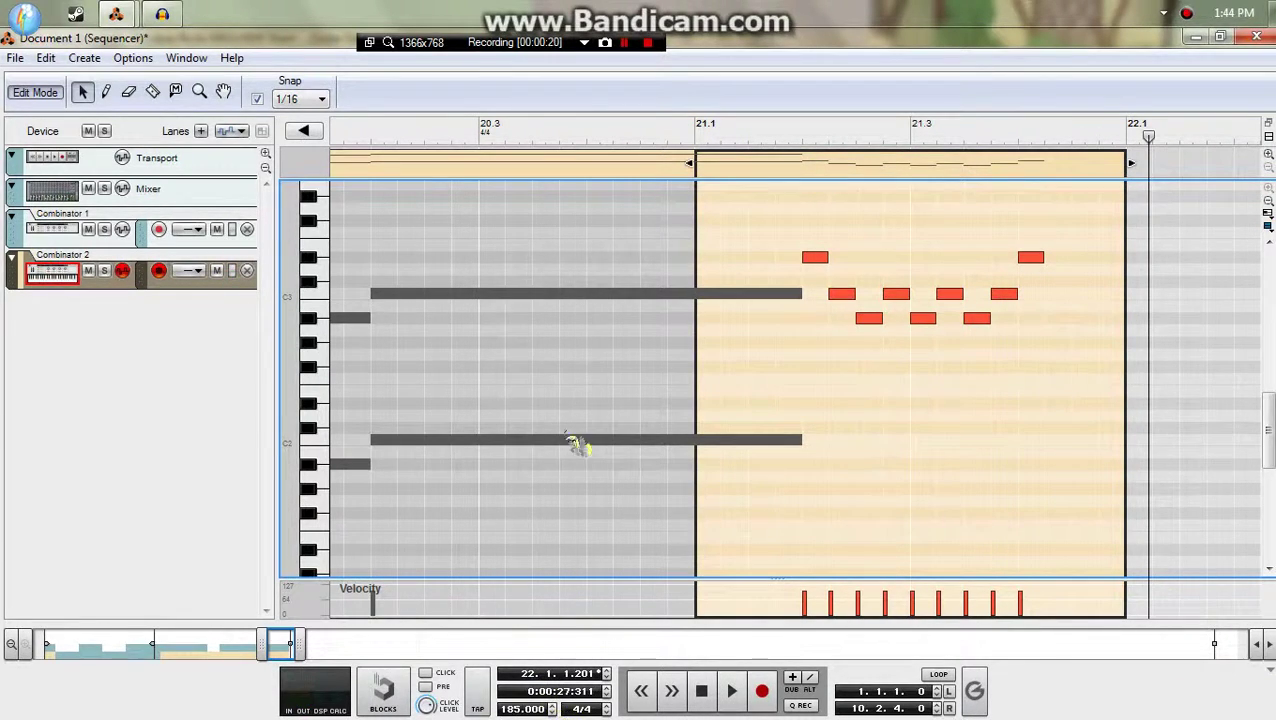
pyautogui.moveTo(420, 133); pyautogui.dragTo(42, 167)
pyautogui.press('space')
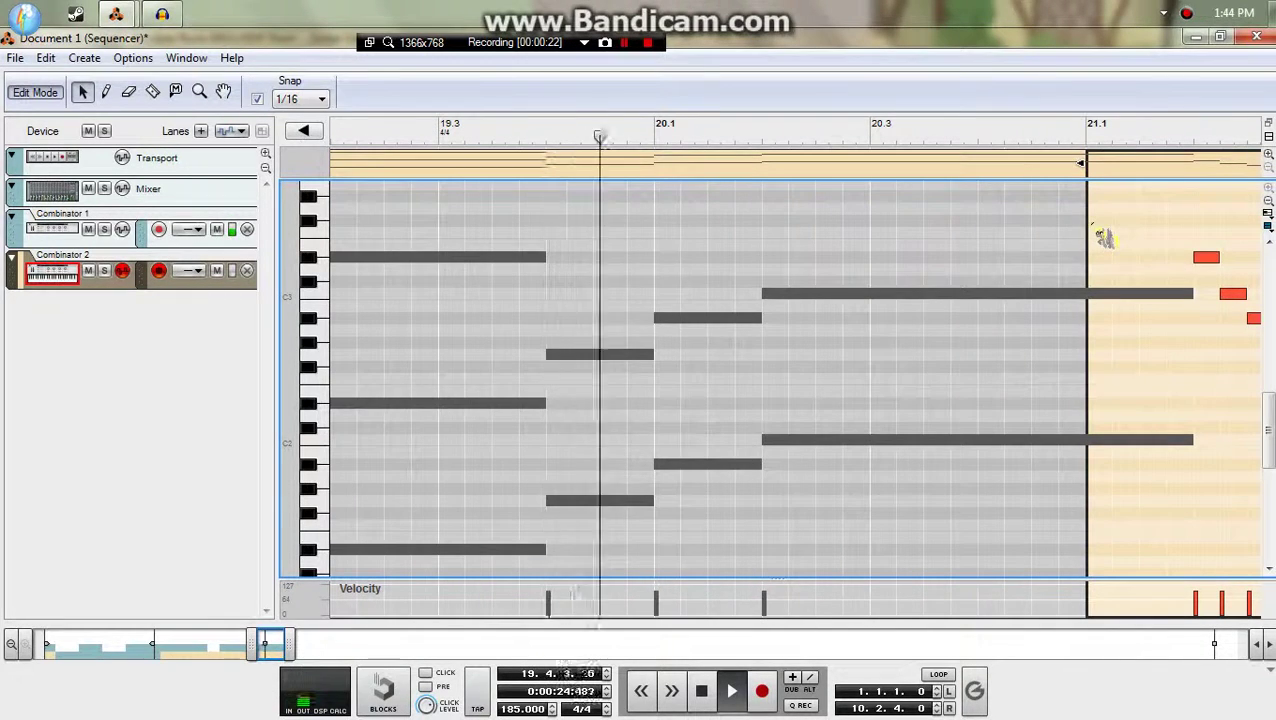
pyautogui.moveTo(1104, 204); pyautogui.dragTo(1040, 234)
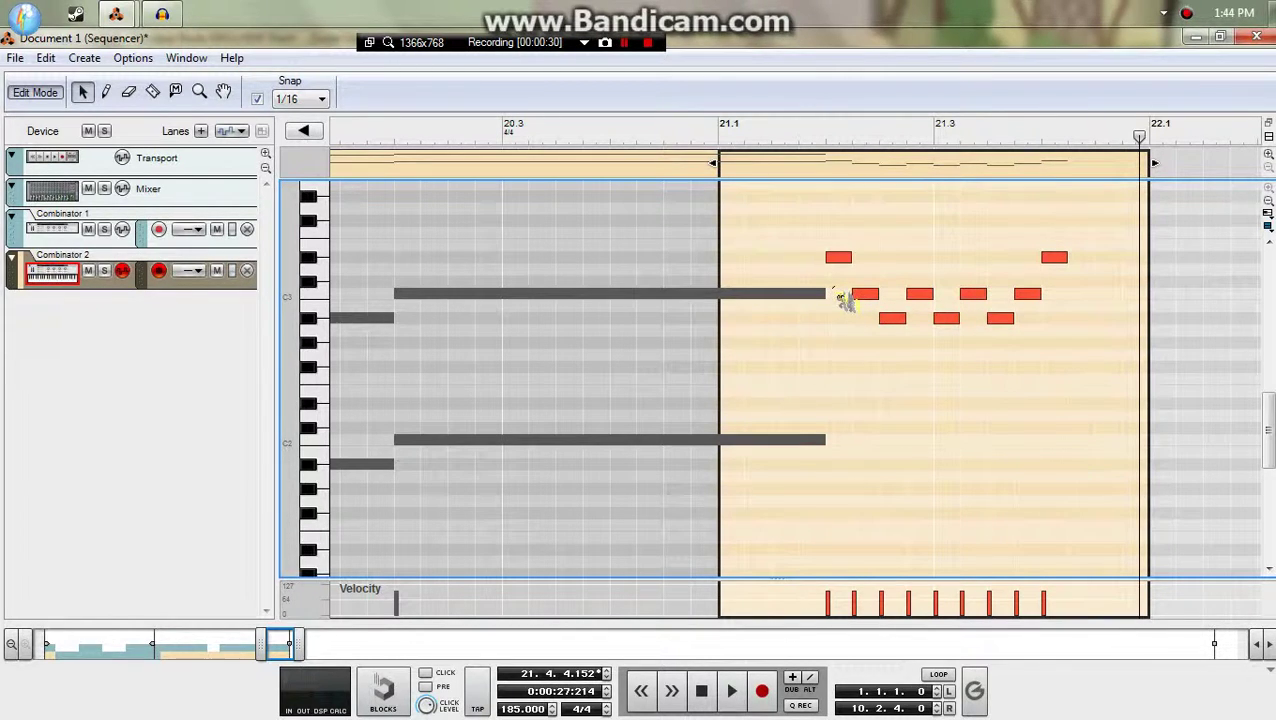
pyautogui.click(736, 135)
pyautogui.press('space')
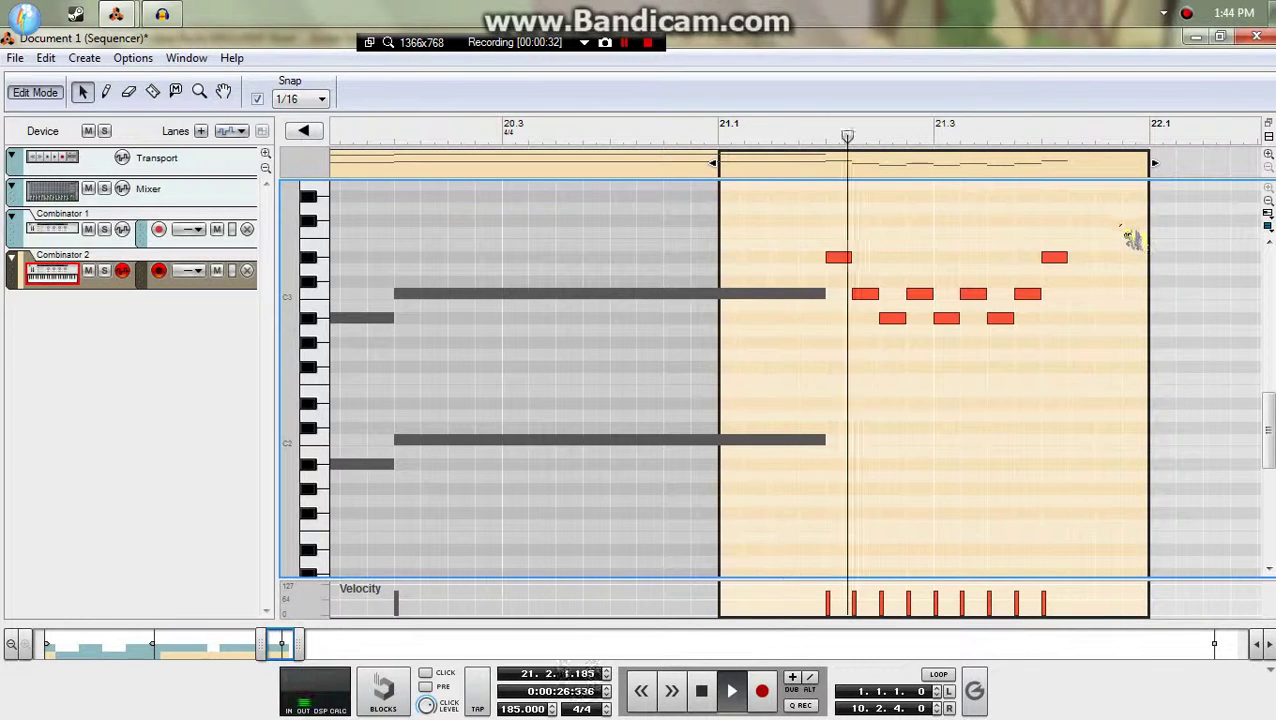
pyautogui.press('space')
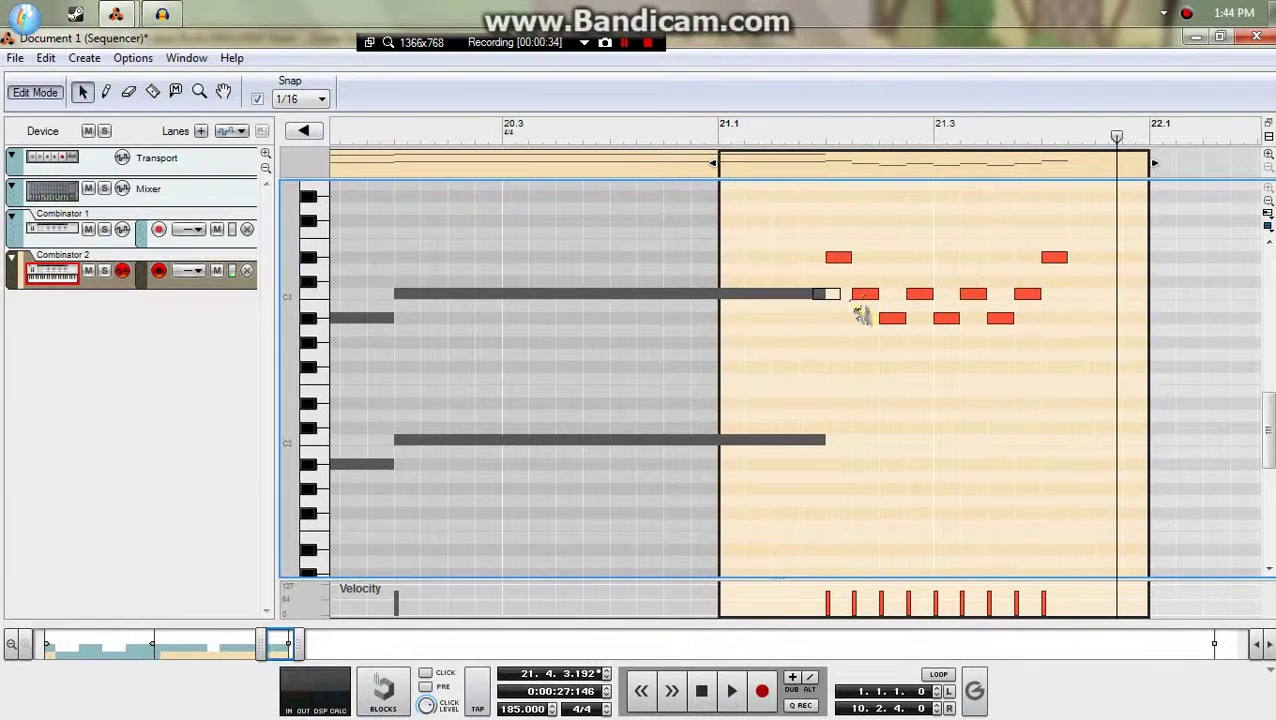
# - Copy the seven alternating C3 and A#2 notes to 21.4.2 and play the part against the Audacity reference
pyautogui.moveTo(1060, 337); pyautogui.dragTo(1060, 337)
pyautogui.moveTo(890, 314); pyautogui.dragTo(1090, 304)
pyautogui.click(720, 137)
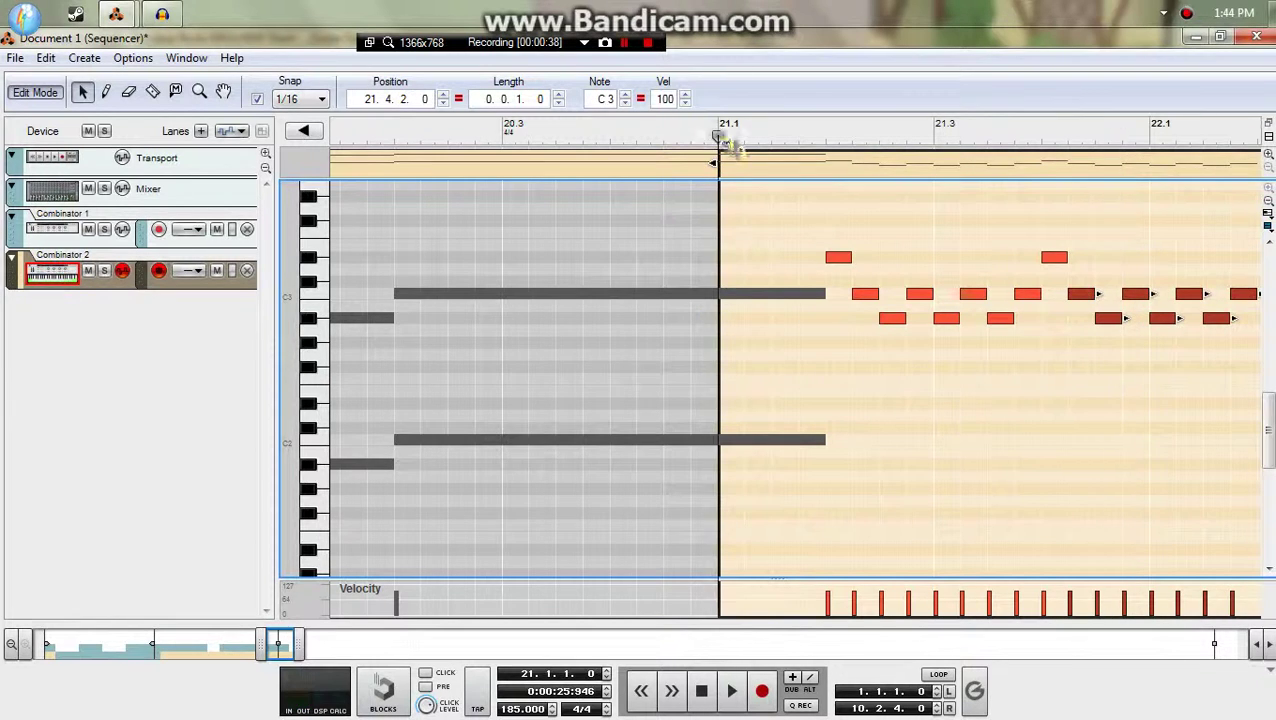
pyautogui.press('space')
pyautogui.moveTo(966, 203); pyautogui.dragTo(1266, 226)
pyautogui.hotkey('alt', 'Tab')
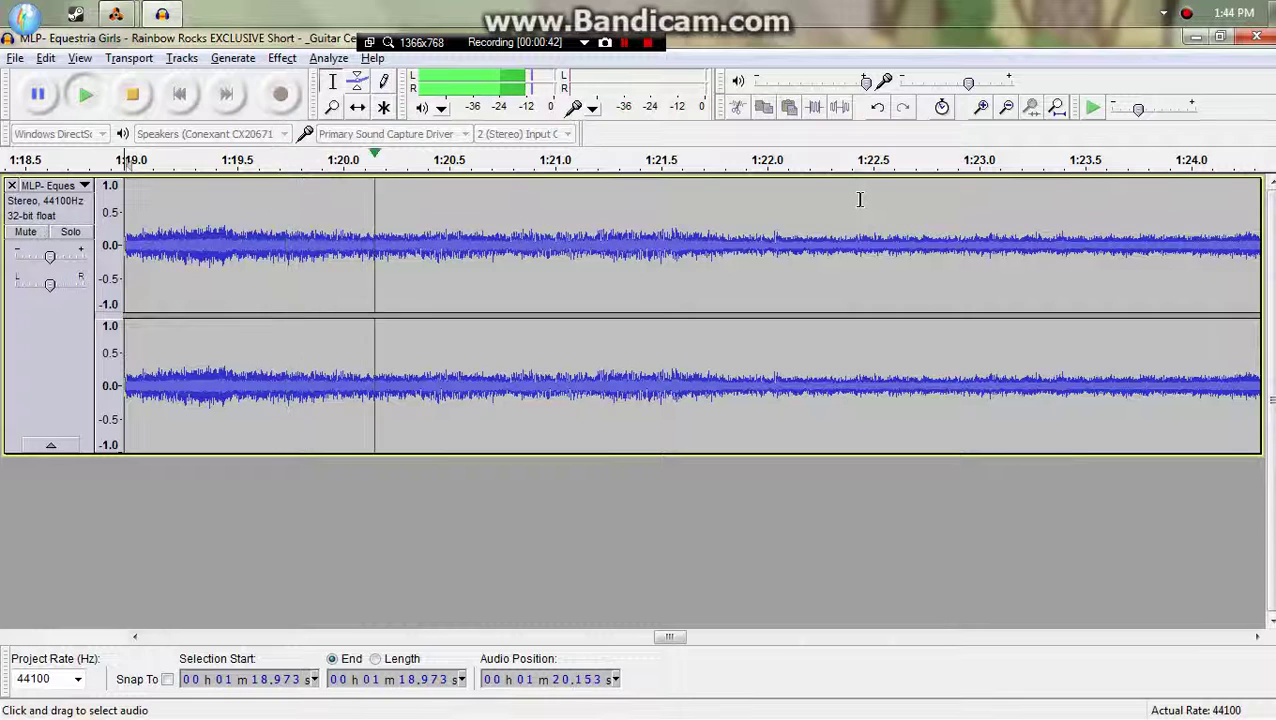
# - Copy the two high D#3 notes to 22.2.1 at pitch F#3 and compare playback with the reference recording
pyautogui.hotkey('alt', 'Tab')
pyautogui.moveTo(911, 214); pyautogui.dragTo(925, 282)
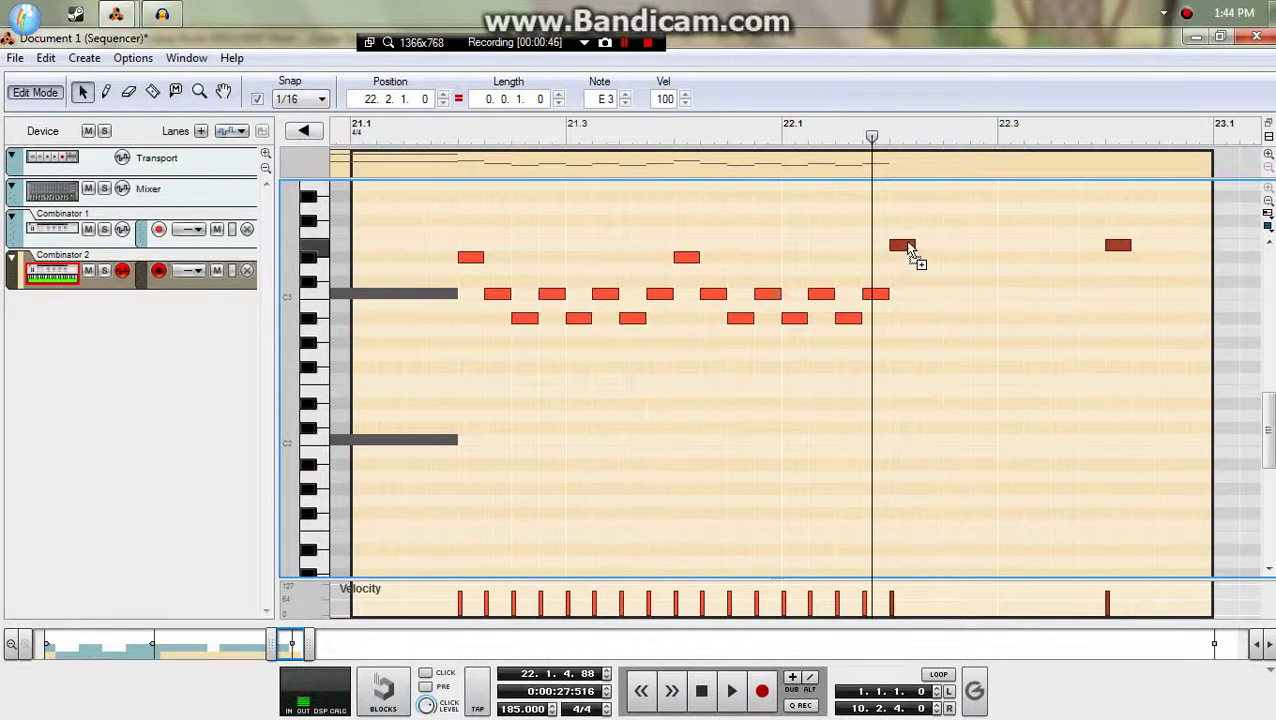
pyautogui.click(357, 138)
pyautogui.press('space')
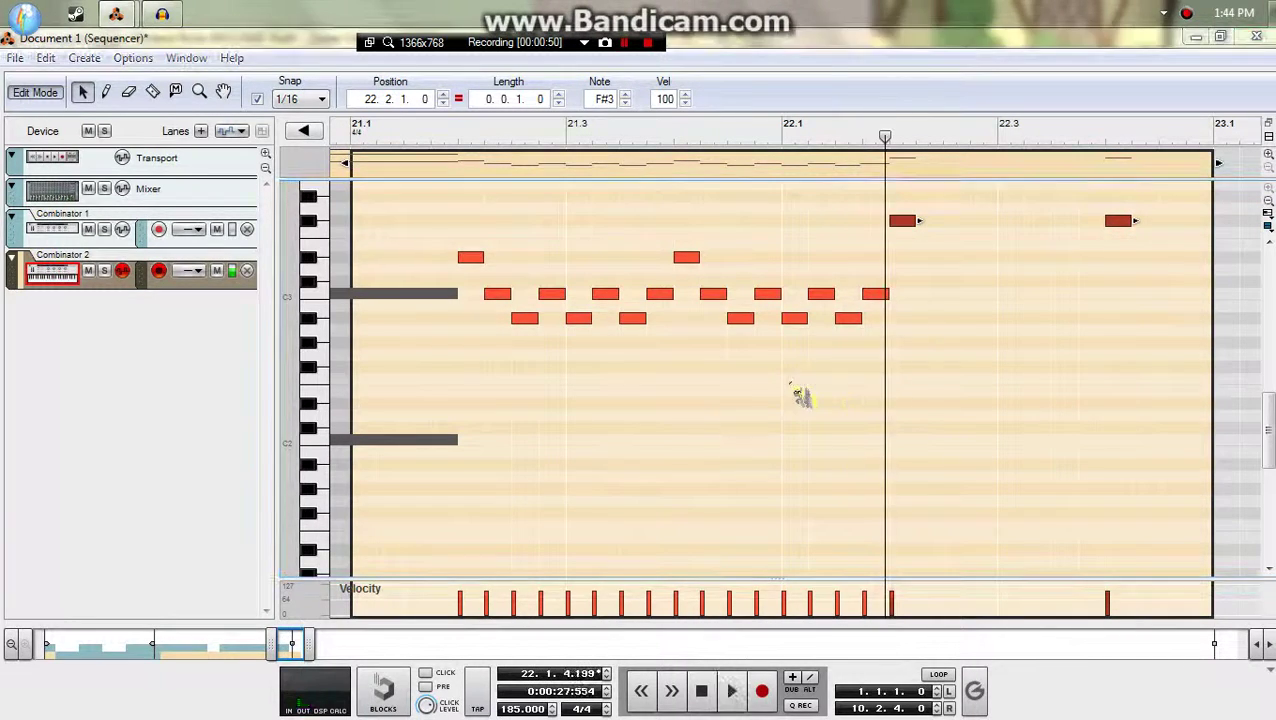
pyautogui.hotkey('alt', 'Tab')
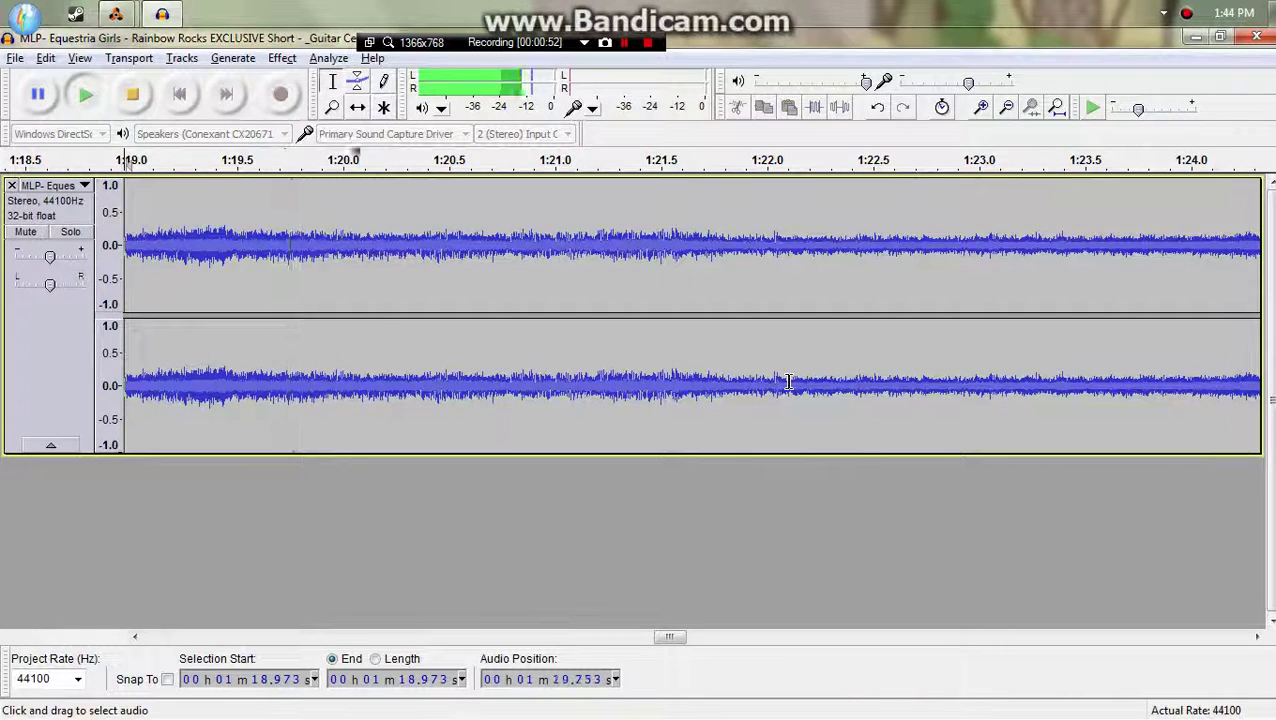
pyautogui.hotkey('alt', 'Tab')
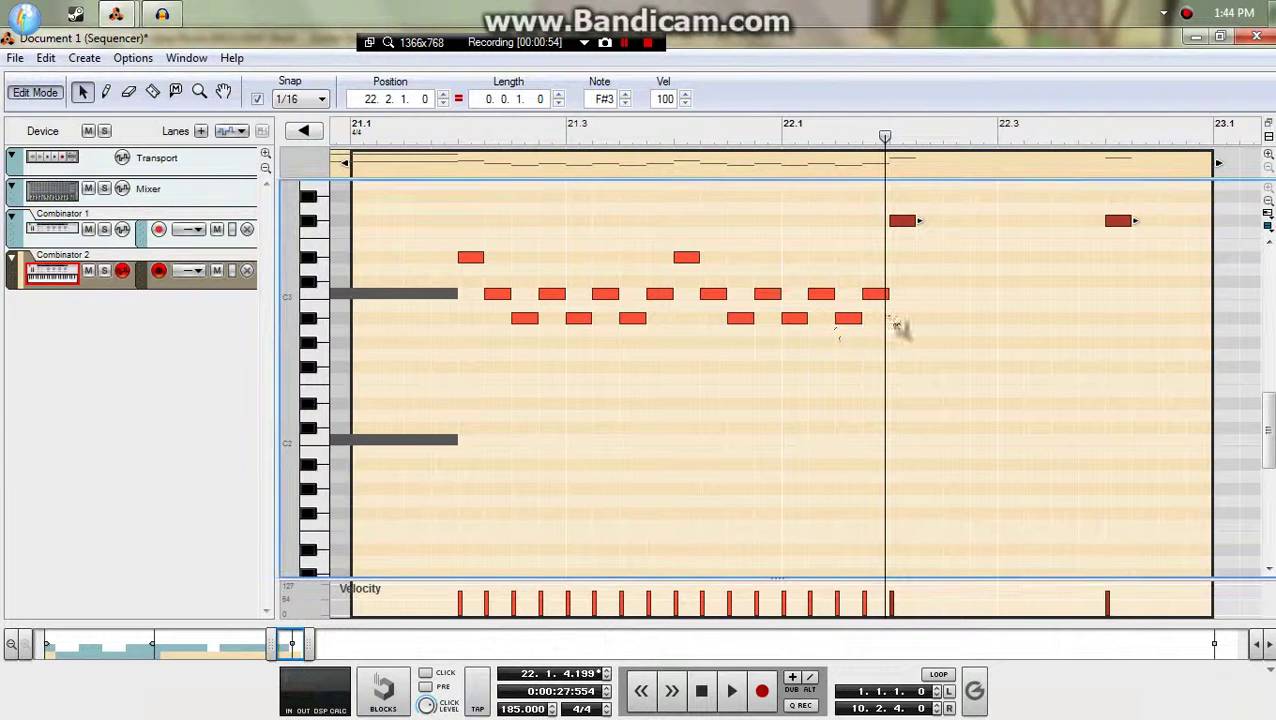
# - Copy the seven alternating C3 and A#2 notes to 22.2.2 and play back from bar 21
pyautogui.moveTo(718, 338); pyautogui.dragTo(933, 307)
pyautogui.click(354, 138)
pyautogui.press('space')
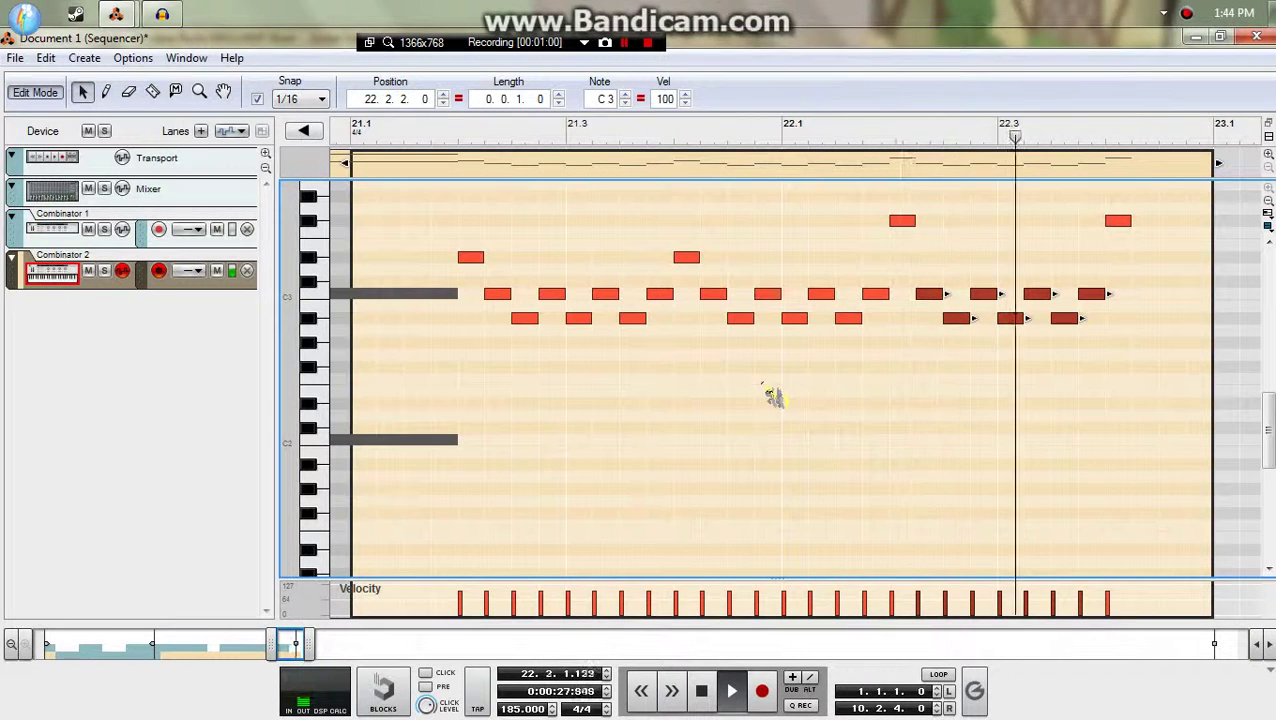
# - Switch to Audacity and play the reference recording repeatedly from 1:18.973 to examine how the phrase continues
pyautogui.hotkey('alt', 'Tab')
pyautogui.press('space')
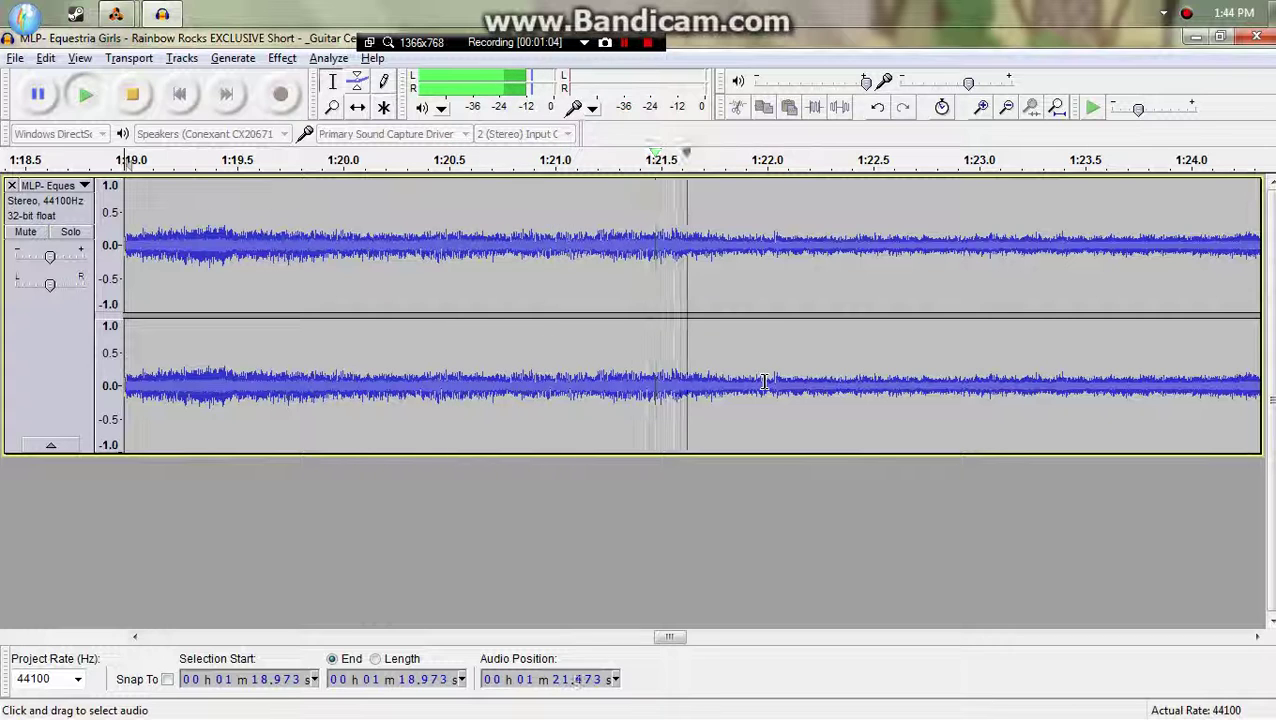
pyautogui.press('space')
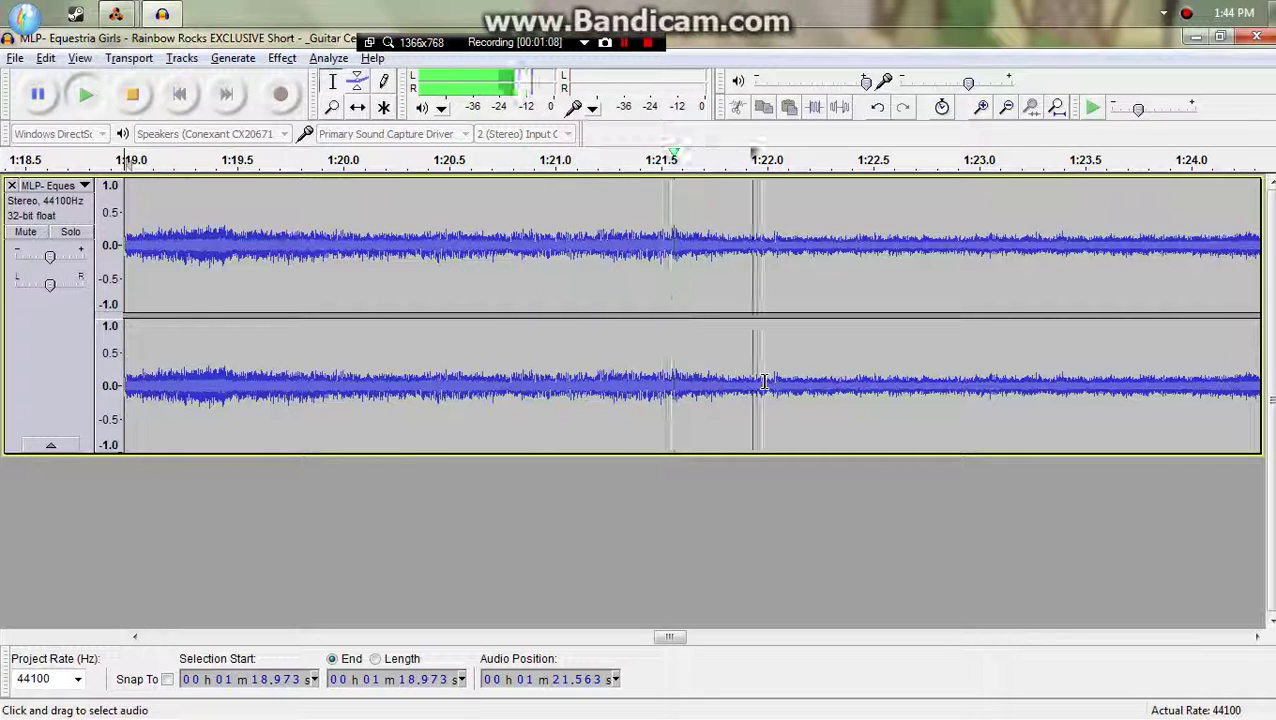
pyautogui.press('space')
pyautogui.press('space')
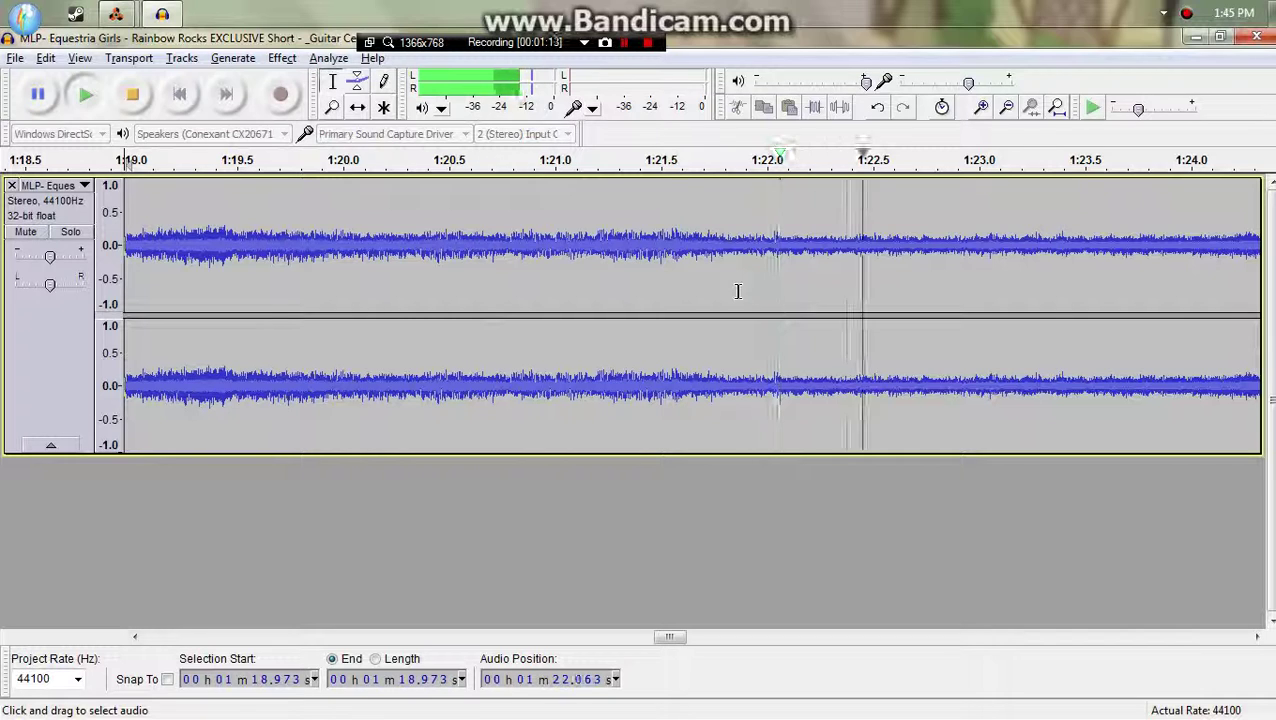
pyautogui.press('space')
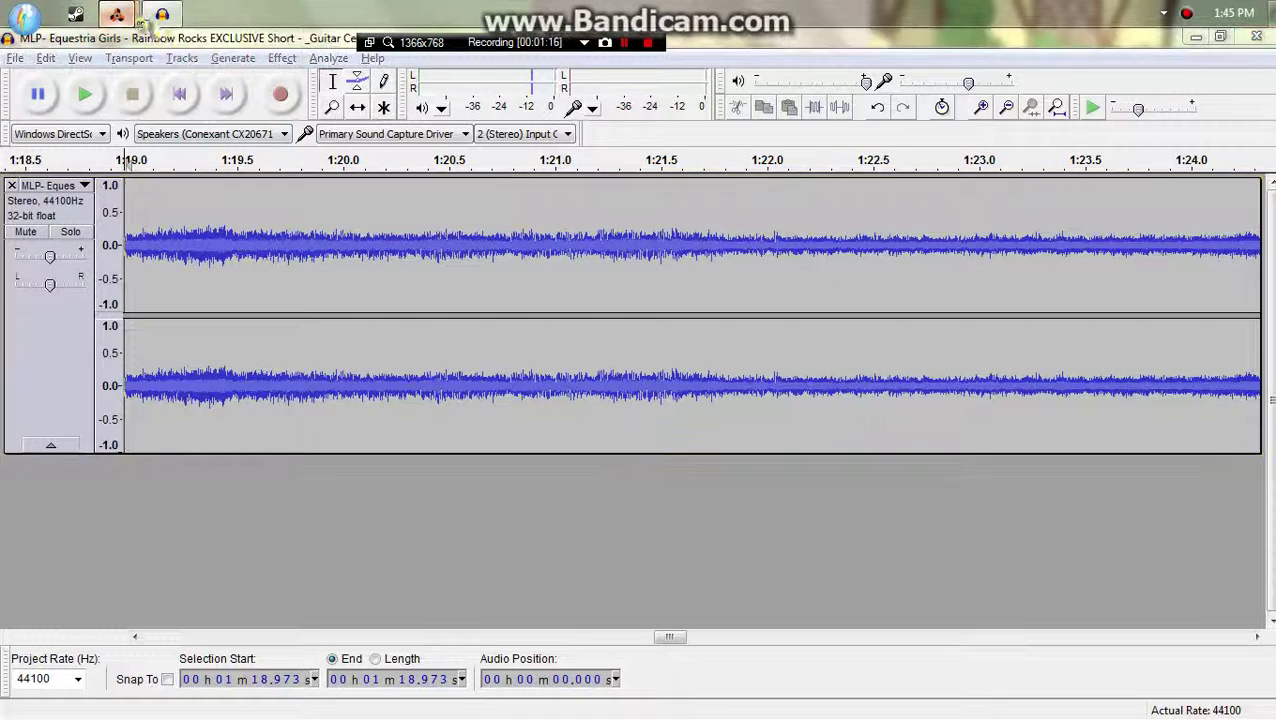
# - Switch back to Reason, return to the arrangement view and play the song through bar 22
pyautogui.moveTo(115, 14)
pyautogui.click(305, 110)
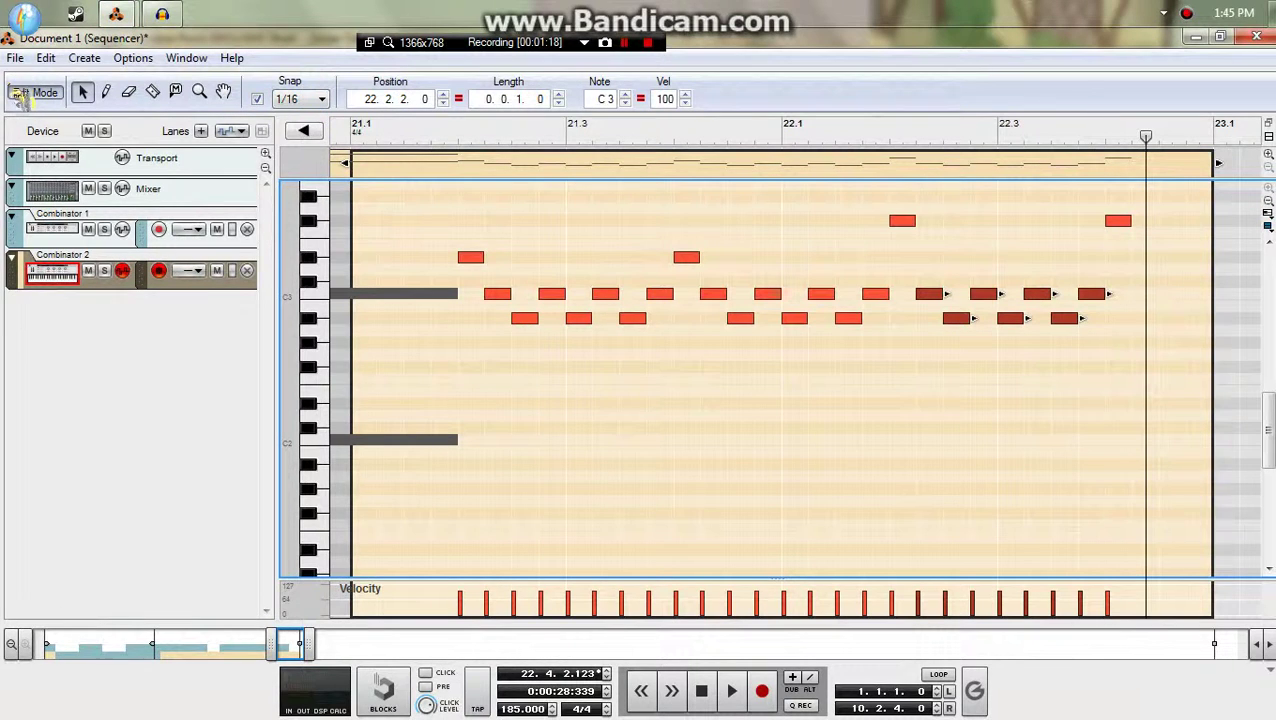
pyautogui.click(47, 99)
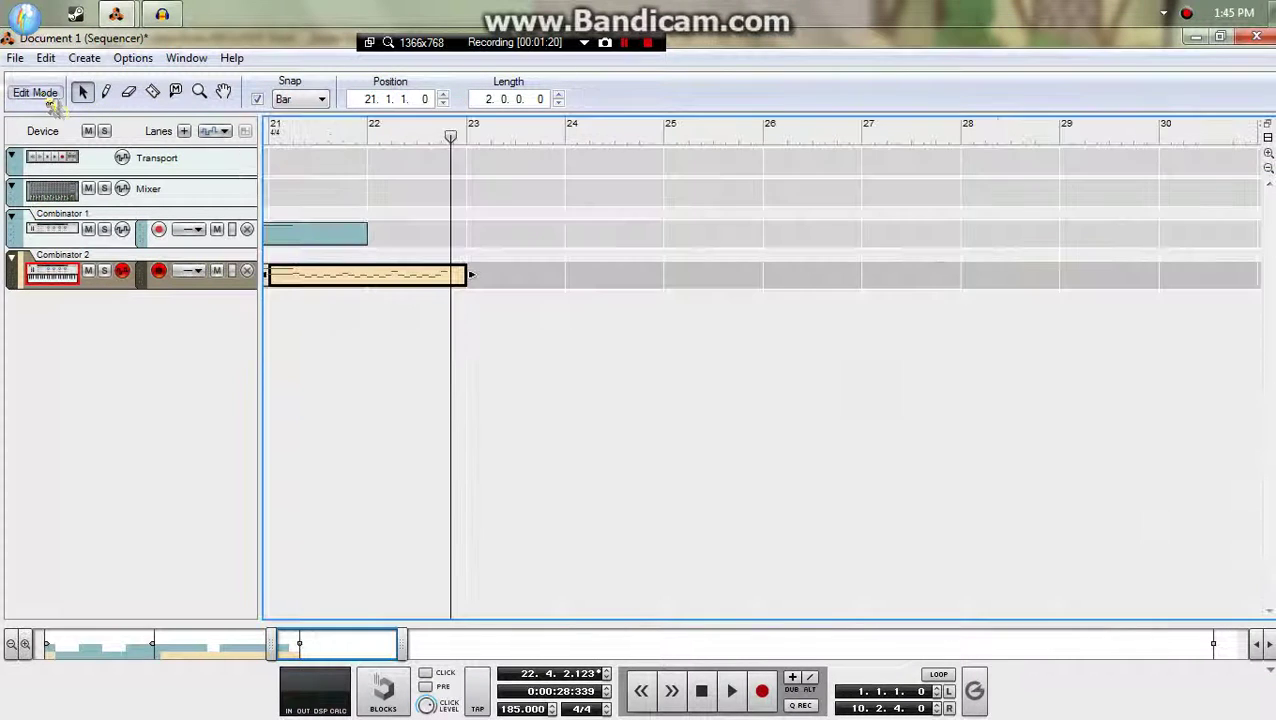
pyautogui.moveTo(356, 140); pyautogui.dragTo(225, 178)
pyautogui.press('space')
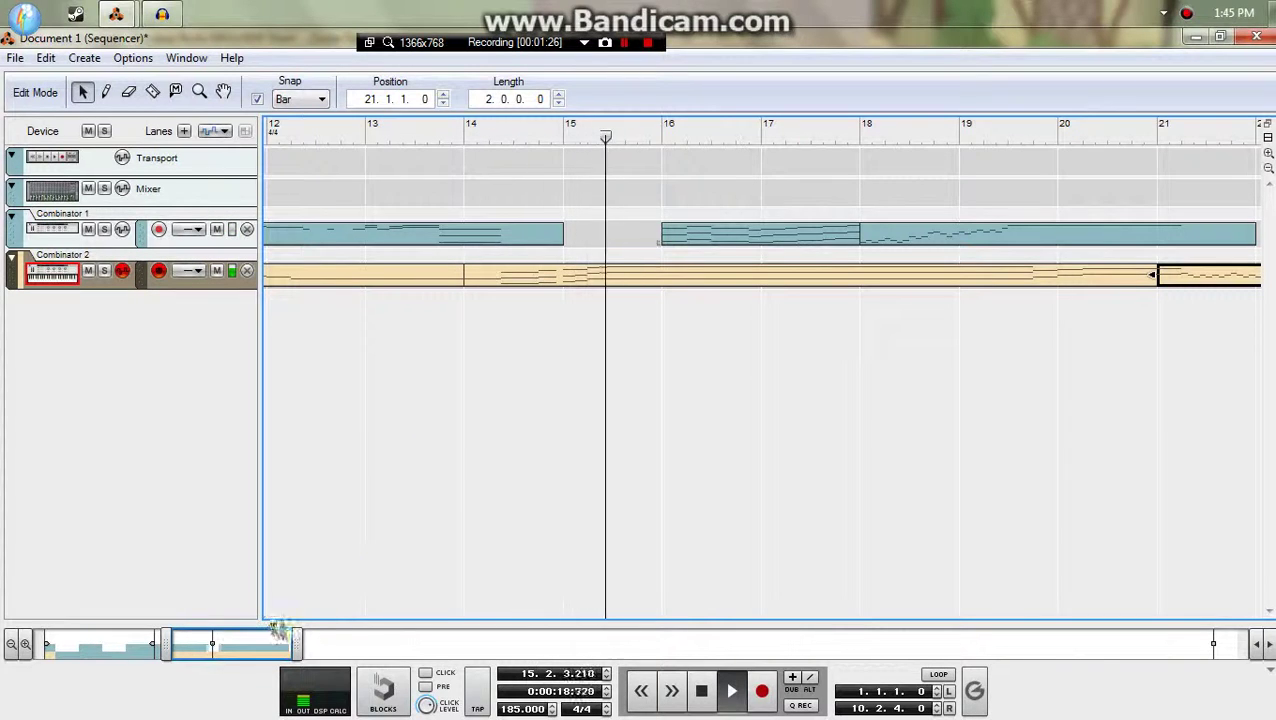
pyautogui.moveTo(236, 641); pyautogui.dragTo(261, 644)
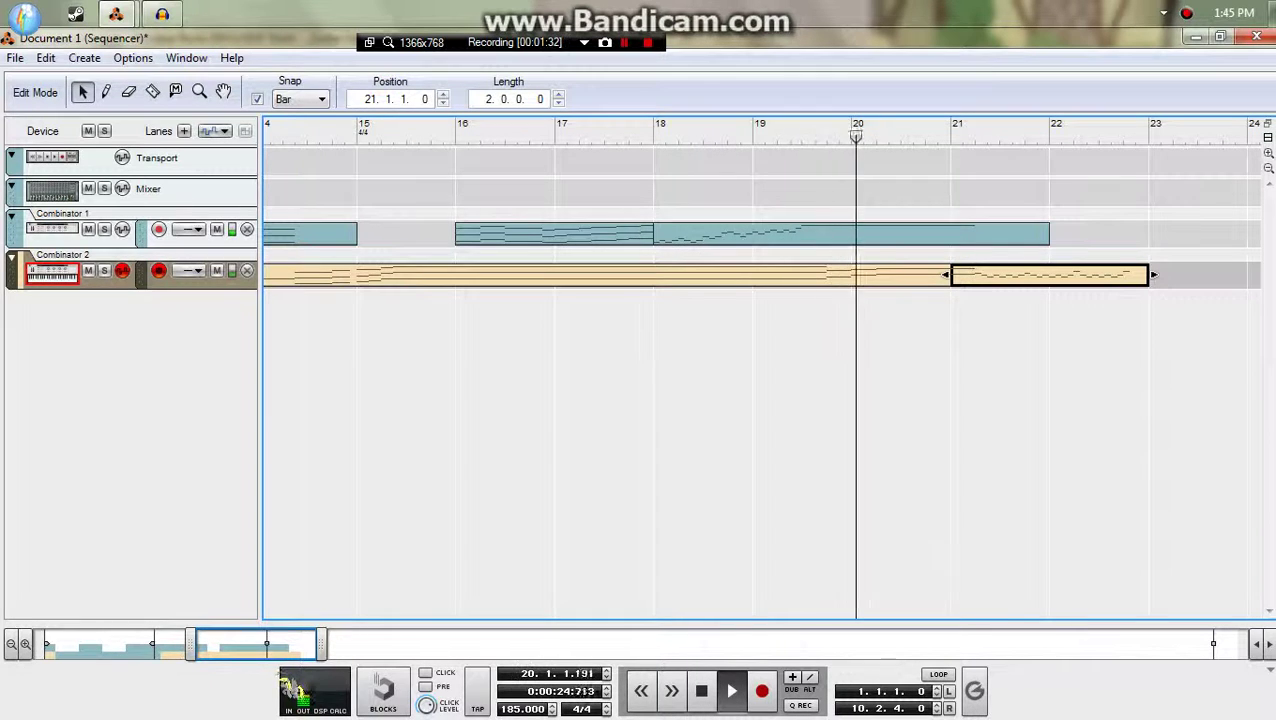
pyautogui.moveTo(300, 655); pyautogui.dragTo(314, 654)
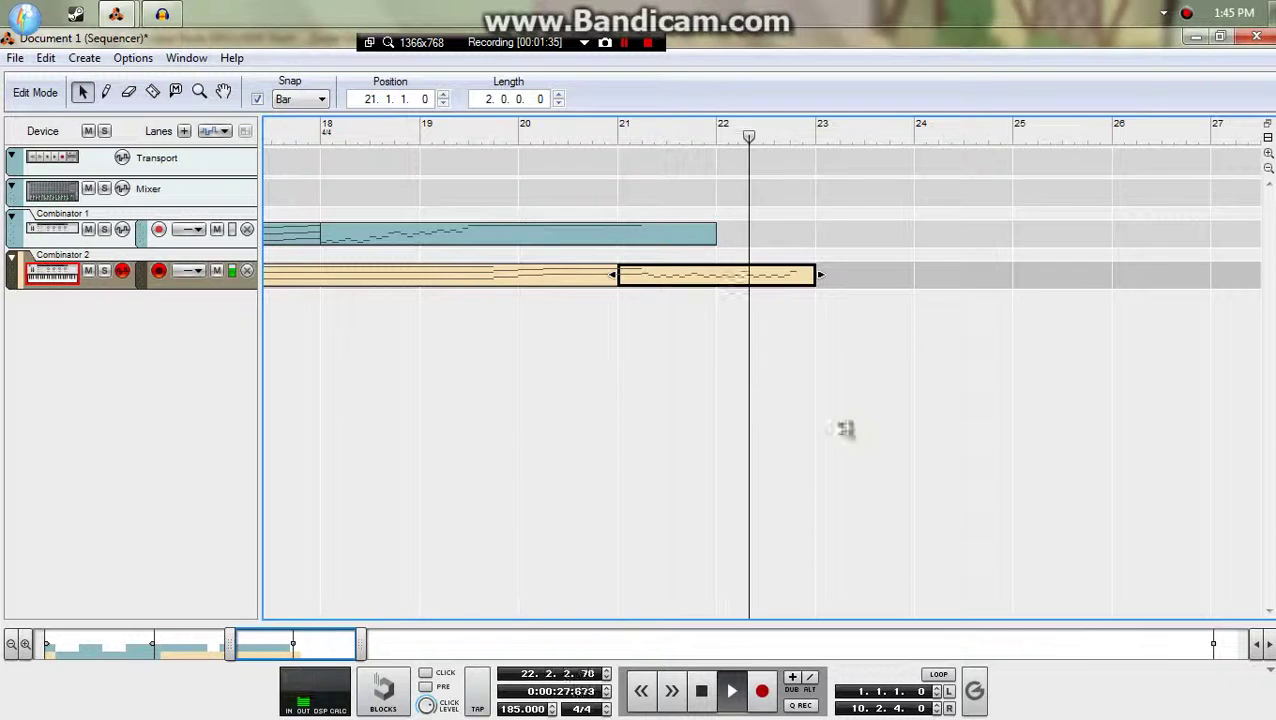
# - In the Combinator 2 clip before bar 21, lengthen the held C3 note to 1.0.1 and extend the held C2 note to bar 23
pyautogui.doubleClick(758, 282)
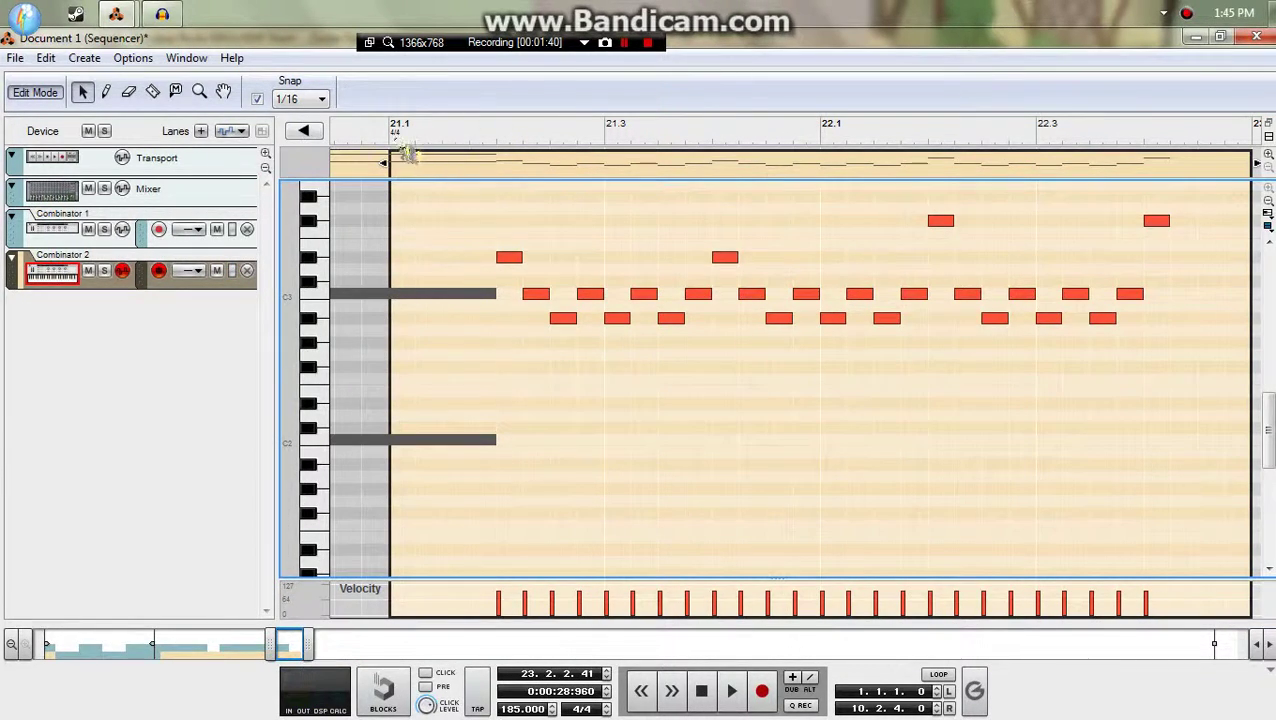
pyautogui.click(55, 96)
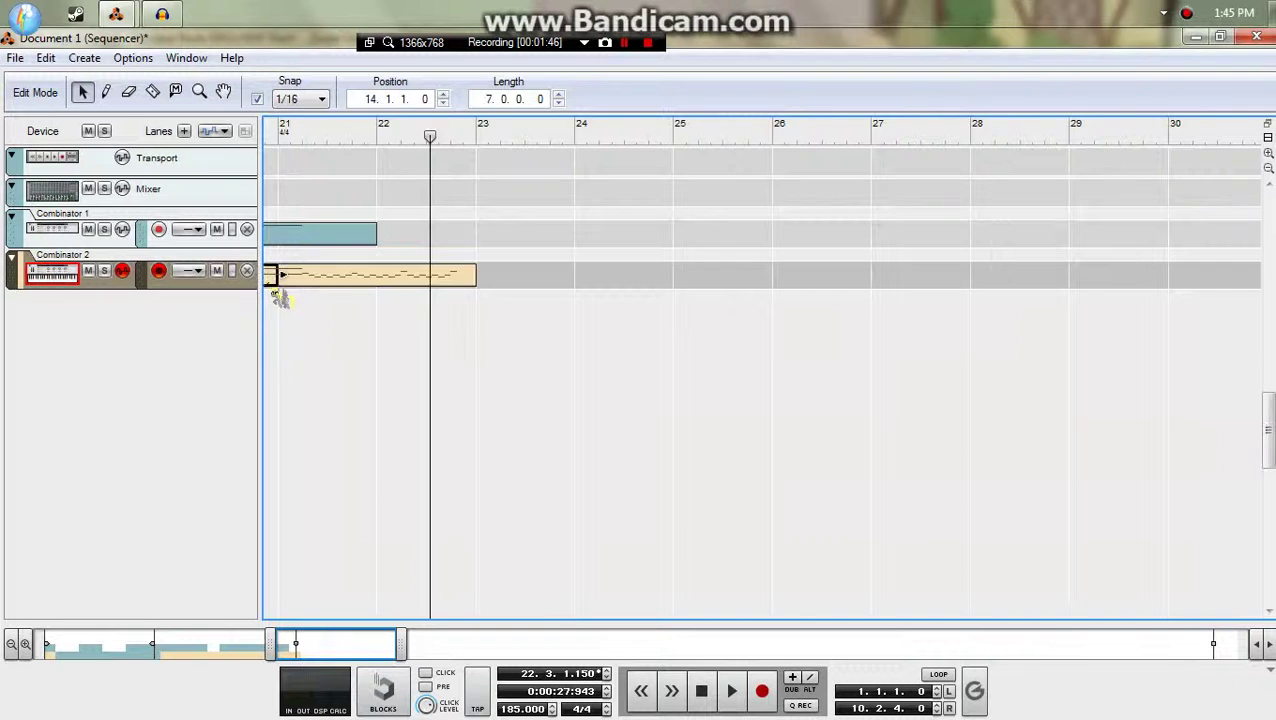
pyautogui.doubleClick(273, 284)
pyautogui.moveTo(1124, 215); pyautogui.dragTo(1273, 590)
pyautogui.moveTo(1046, 453); pyautogui.dragTo(810, 265)
pyautogui.moveTo(895, 294); pyautogui.dragTo(665, 355)
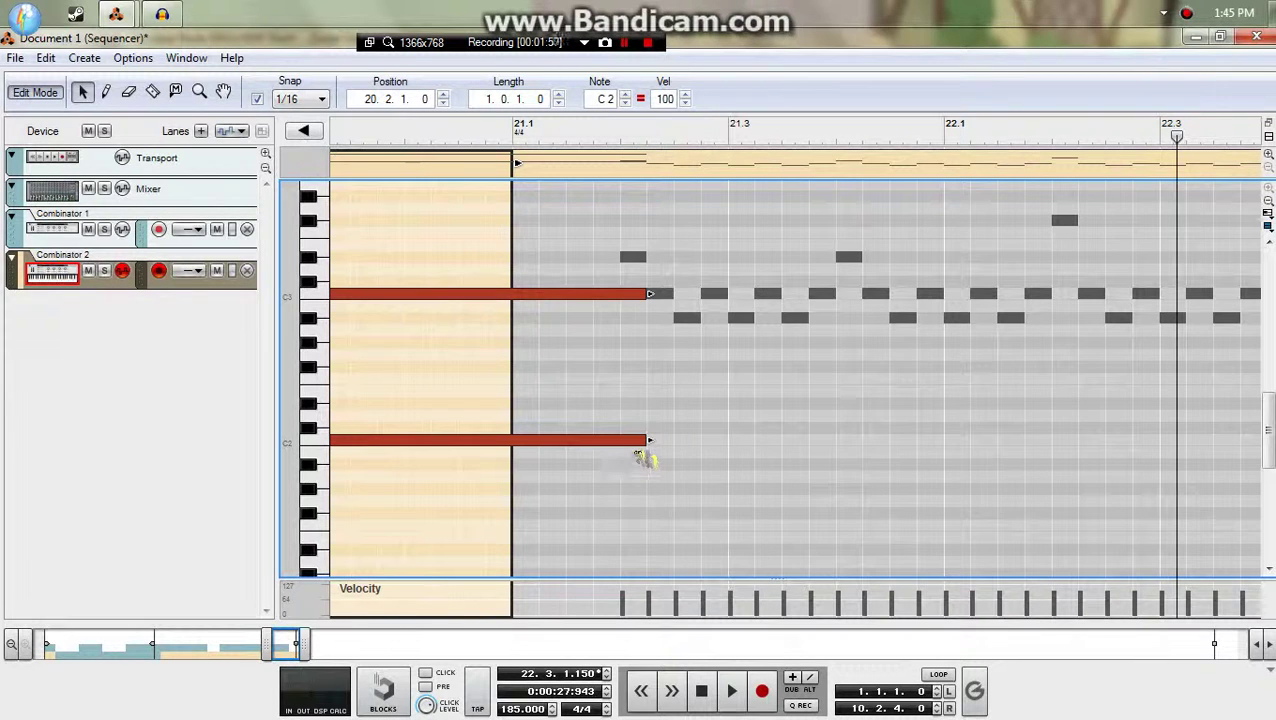
pyautogui.click(642, 442)
pyautogui.moveTo(671, 440); pyautogui.dragTo(1068, 472)
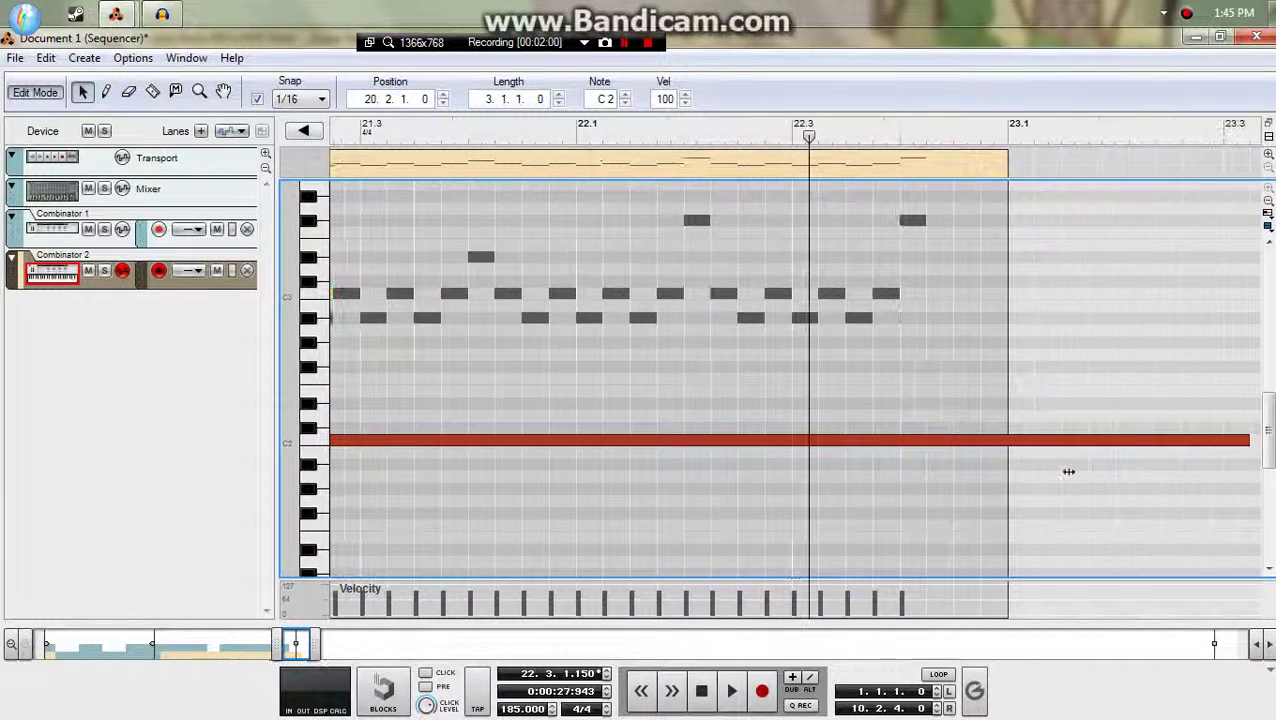
# - Return to the arrangement and play back both Combinator parts to check the extended notes
pyautogui.click(38, 94)
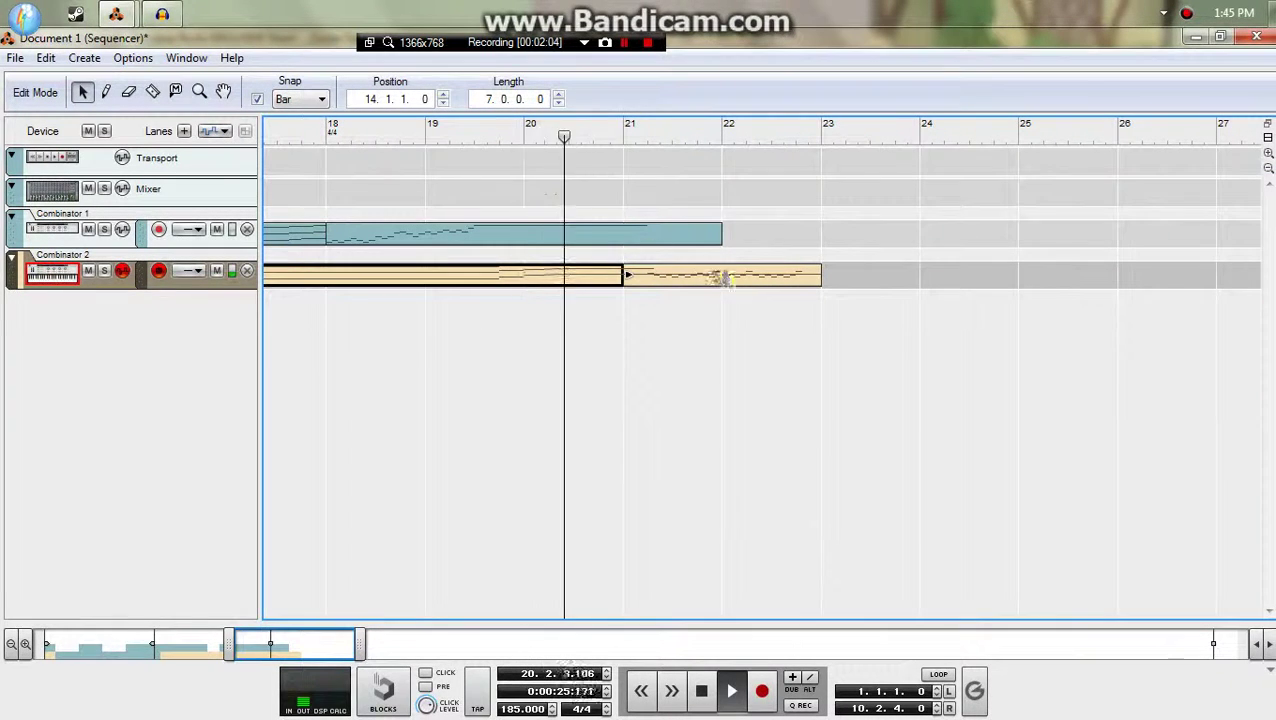
pyautogui.doubleClick(746, 289)
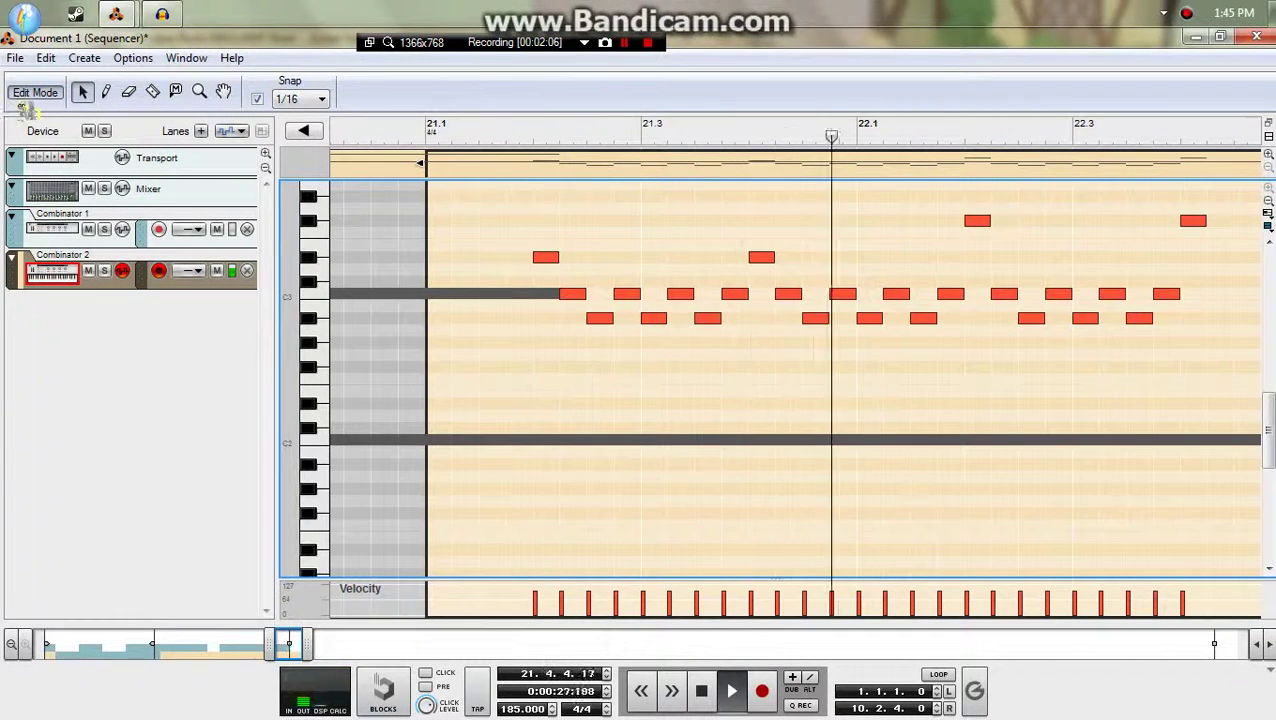
pyautogui.hotkey('ctrl', 'e')
pyautogui.press('space')
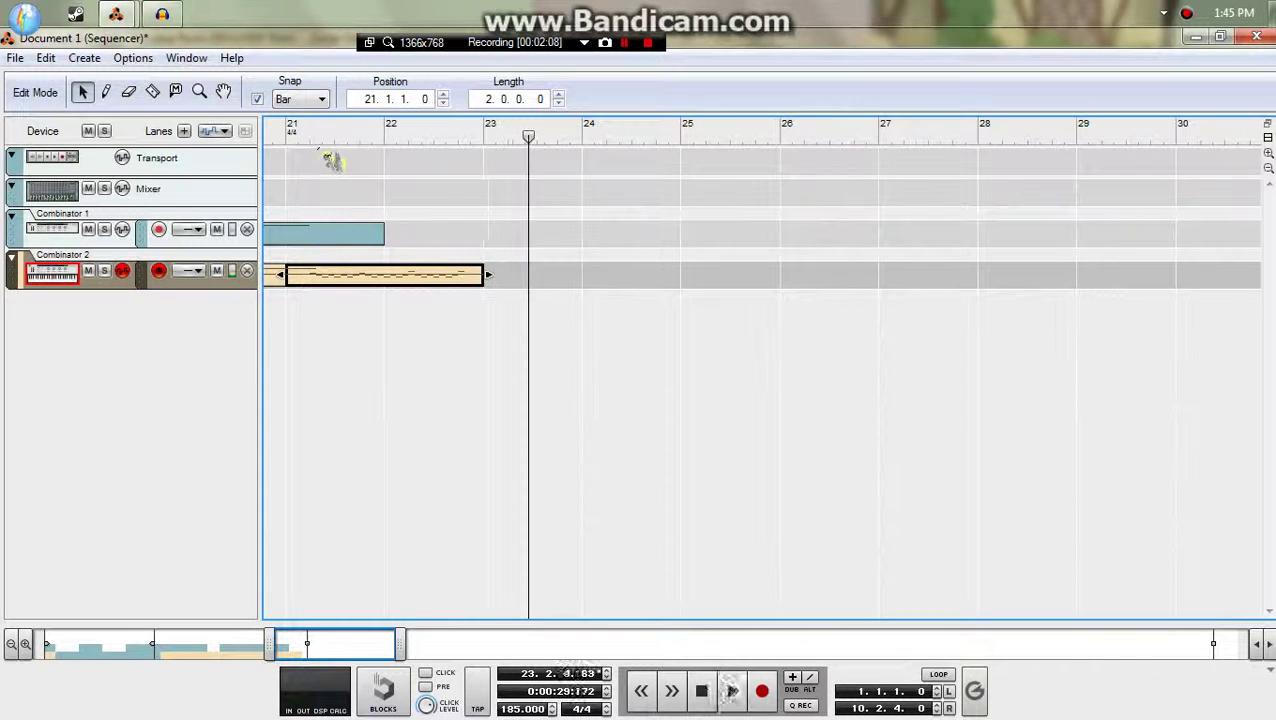
pyautogui.moveTo(298, 132); pyautogui.dragTo(6, 170)
pyautogui.press('space')
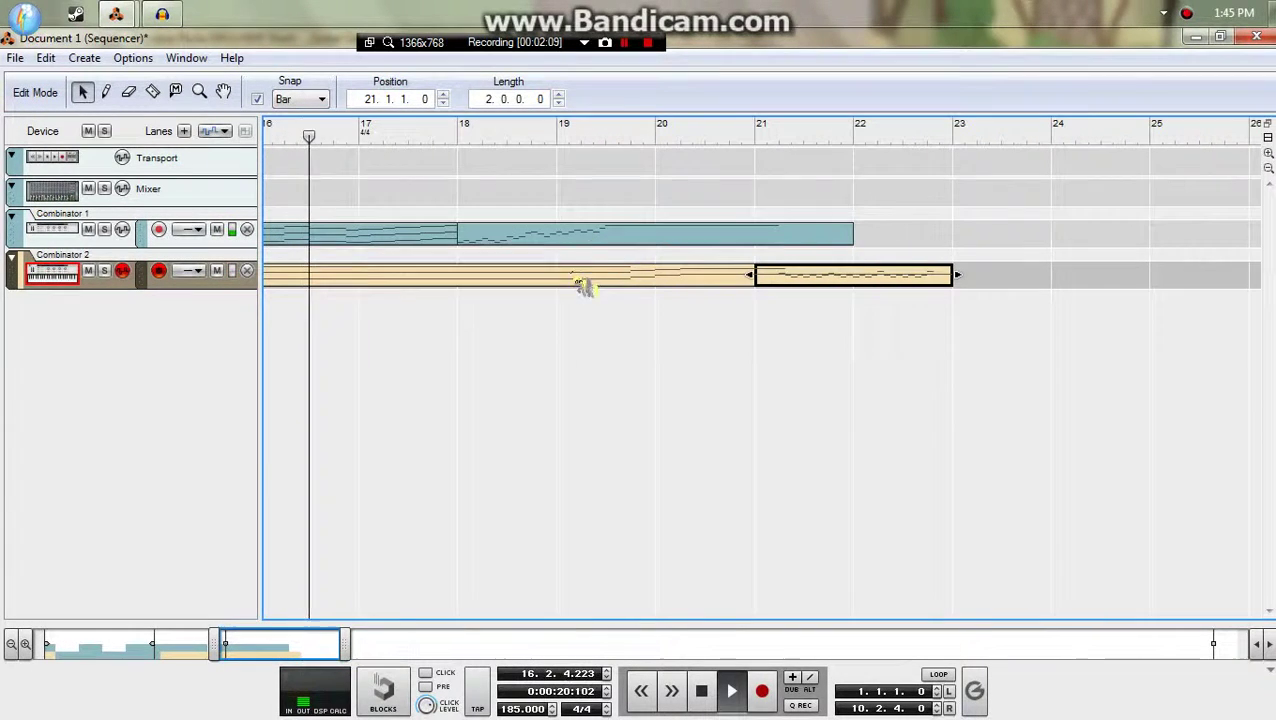
pyautogui.click(1000, 380)
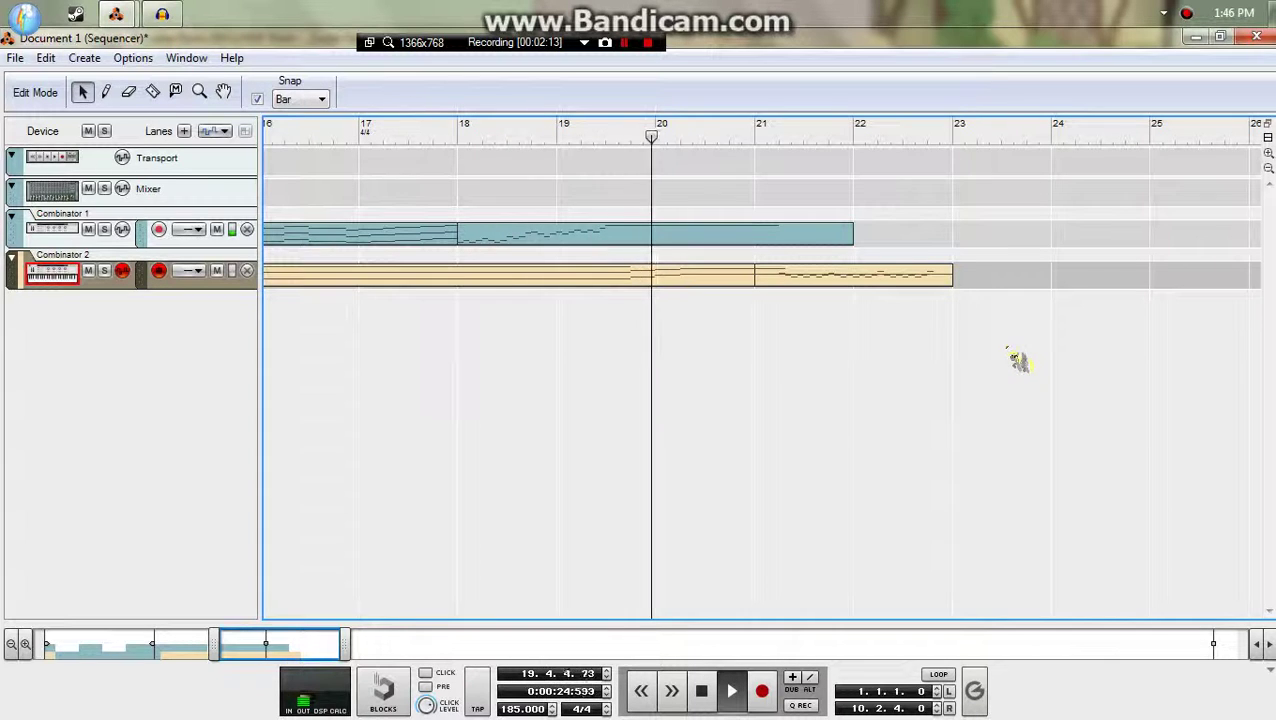
# - In the bar 21 clip, copy the seven alternating C3 and A#2 notes to 22.4.2, checking against the Audacity reference and playing back
pyautogui.doubleClick(928, 289)
pyautogui.hotkey('alt', 'Tab')
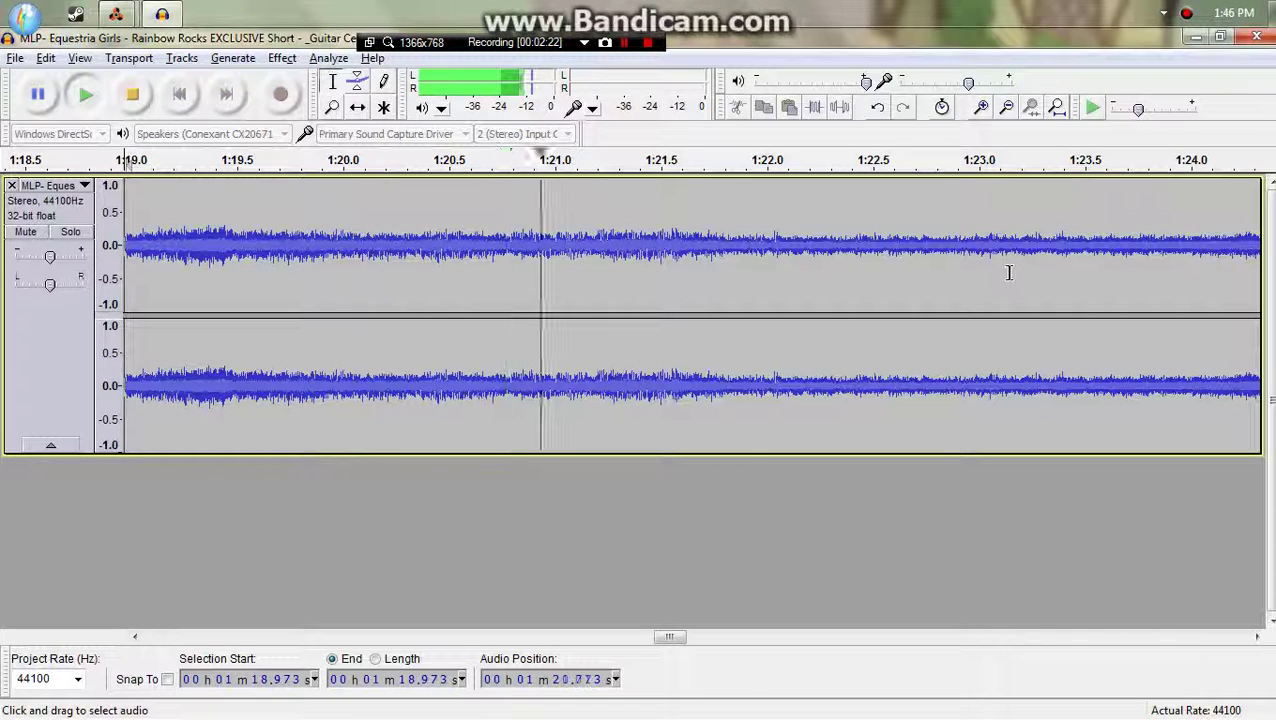
pyautogui.hotkey('alt', 'Tab')
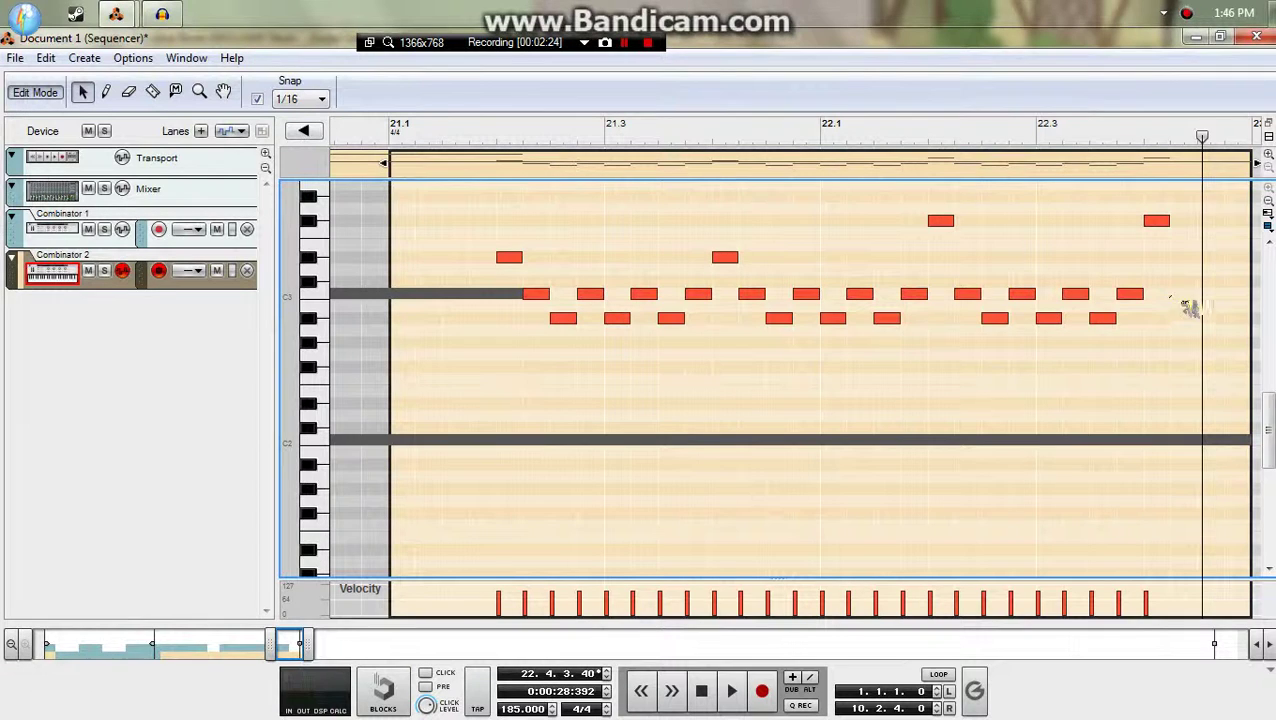
pyautogui.moveTo(966, 332); pyautogui.dragTo(930, 308)
pyautogui.click(497, 127)
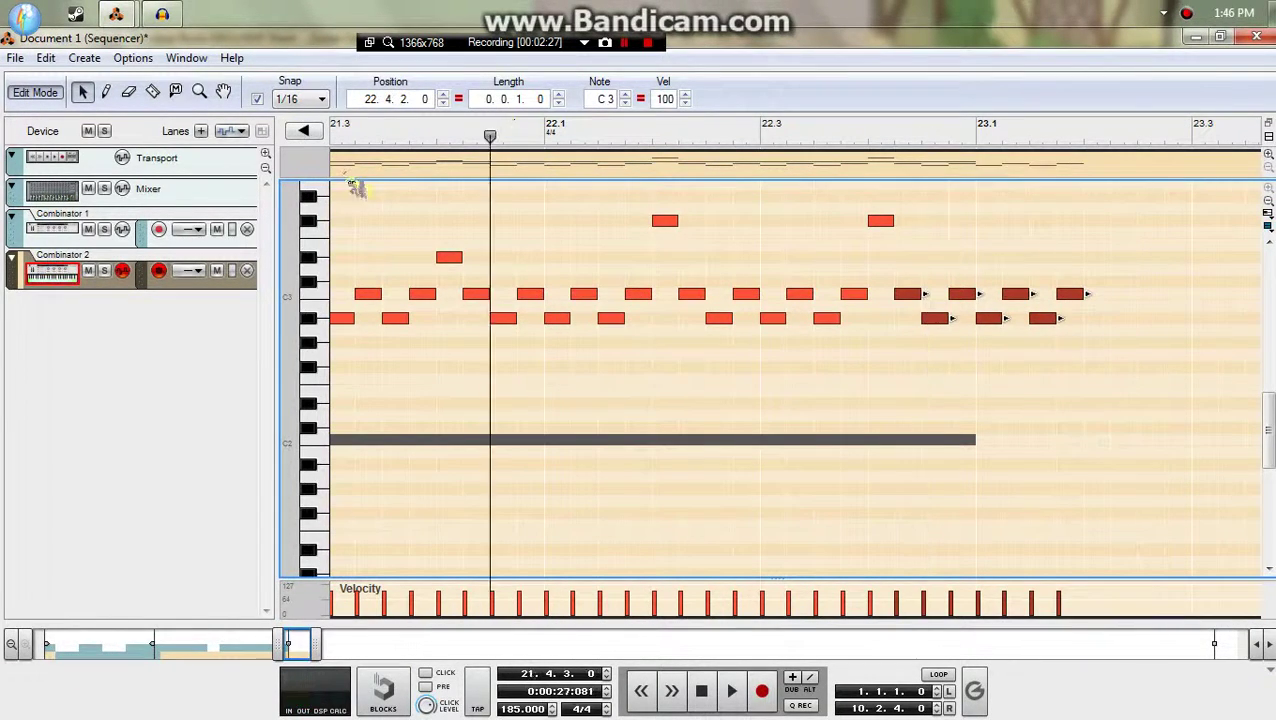
pyautogui.press('space')
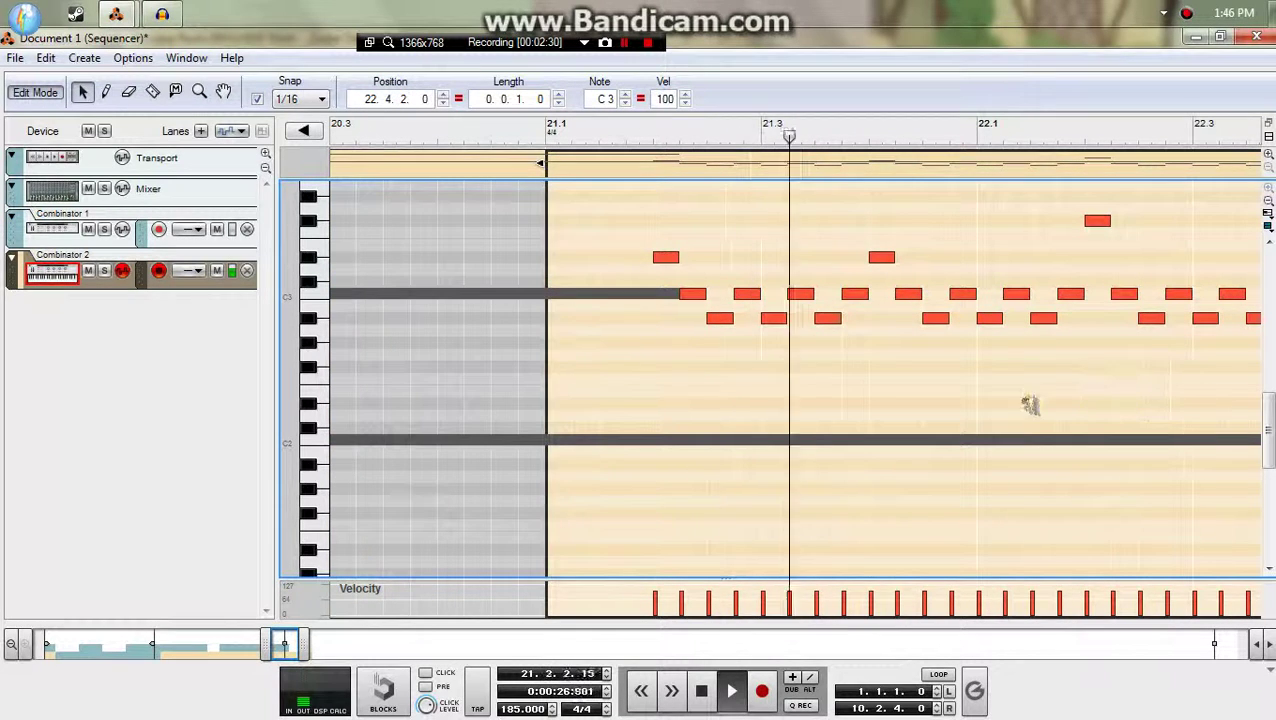
# - Play the sequence from bar 18 into bar 23 and compare it with the reference recording in Audacity
pyautogui.moveTo(940, 373); pyautogui.dragTo(1022, 393)
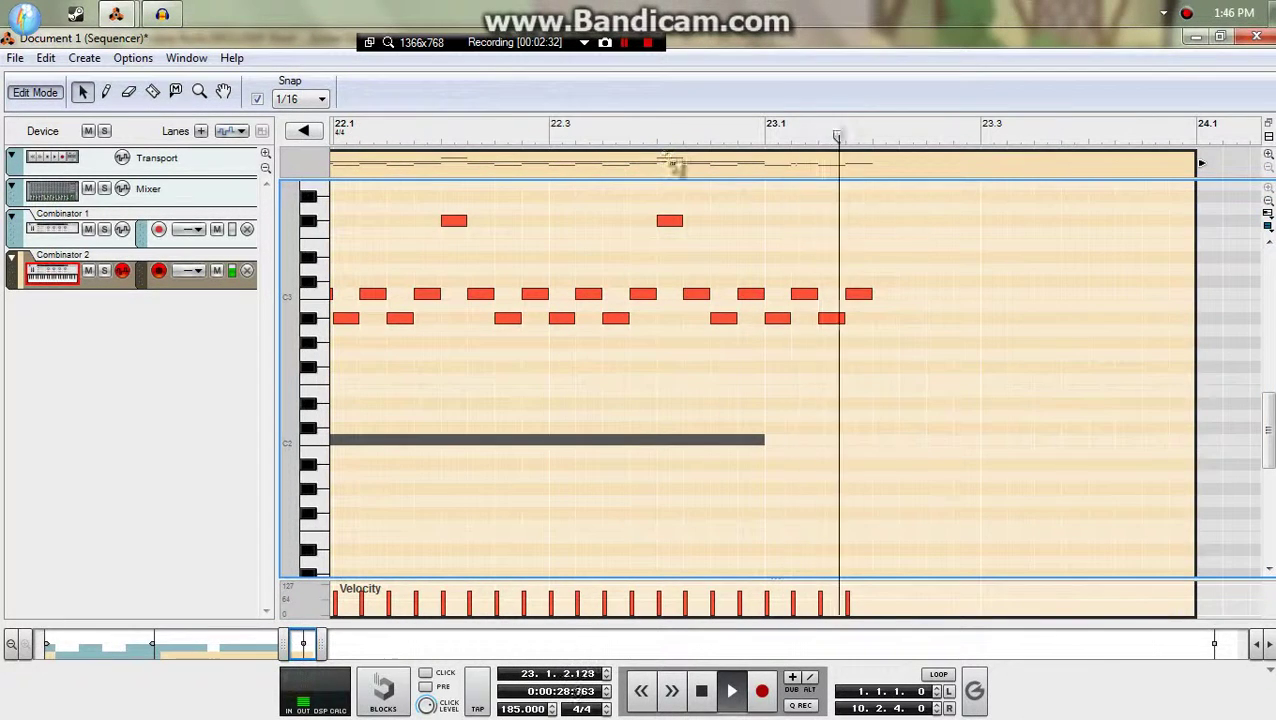
pyautogui.press('space')
pyautogui.moveTo(680, 138); pyautogui.dragTo(8, 250)
pyautogui.press('space')
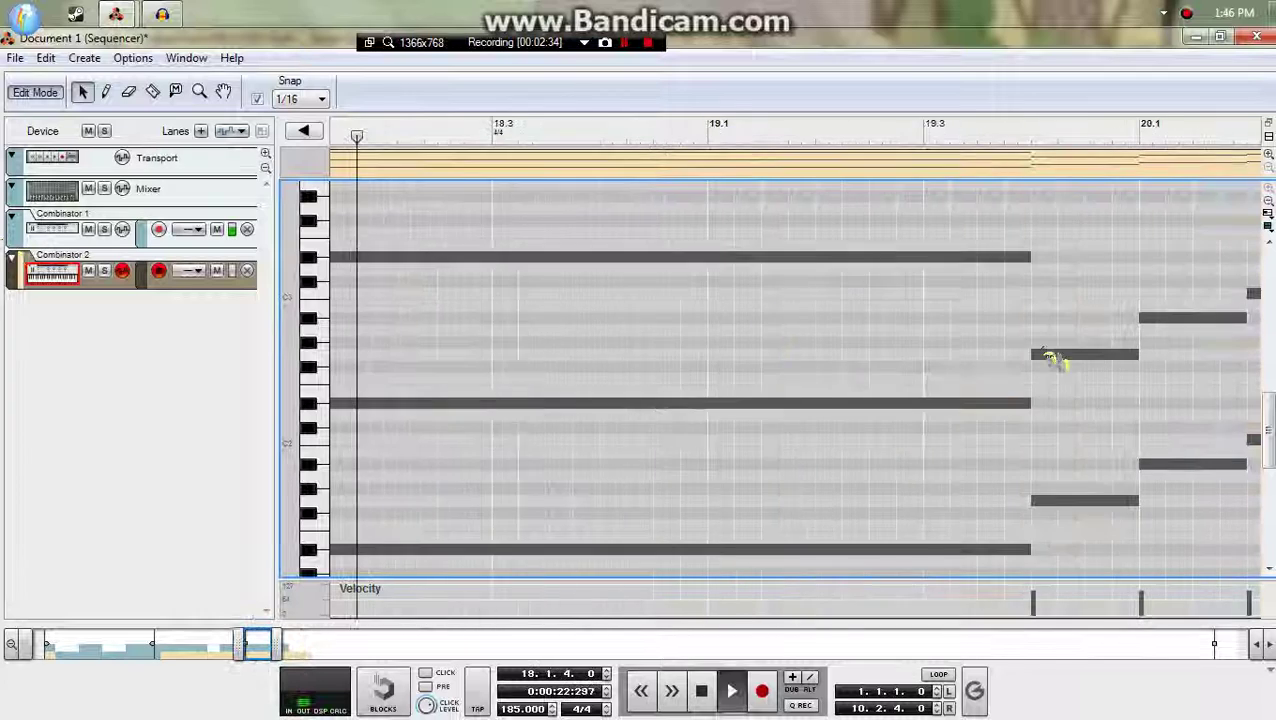
pyautogui.moveTo(1260, 396); pyautogui.dragTo(860, 385)
pyautogui.press('space')
pyautogui.hotkey('alt', 'Tab')
pyautogui.press('space')
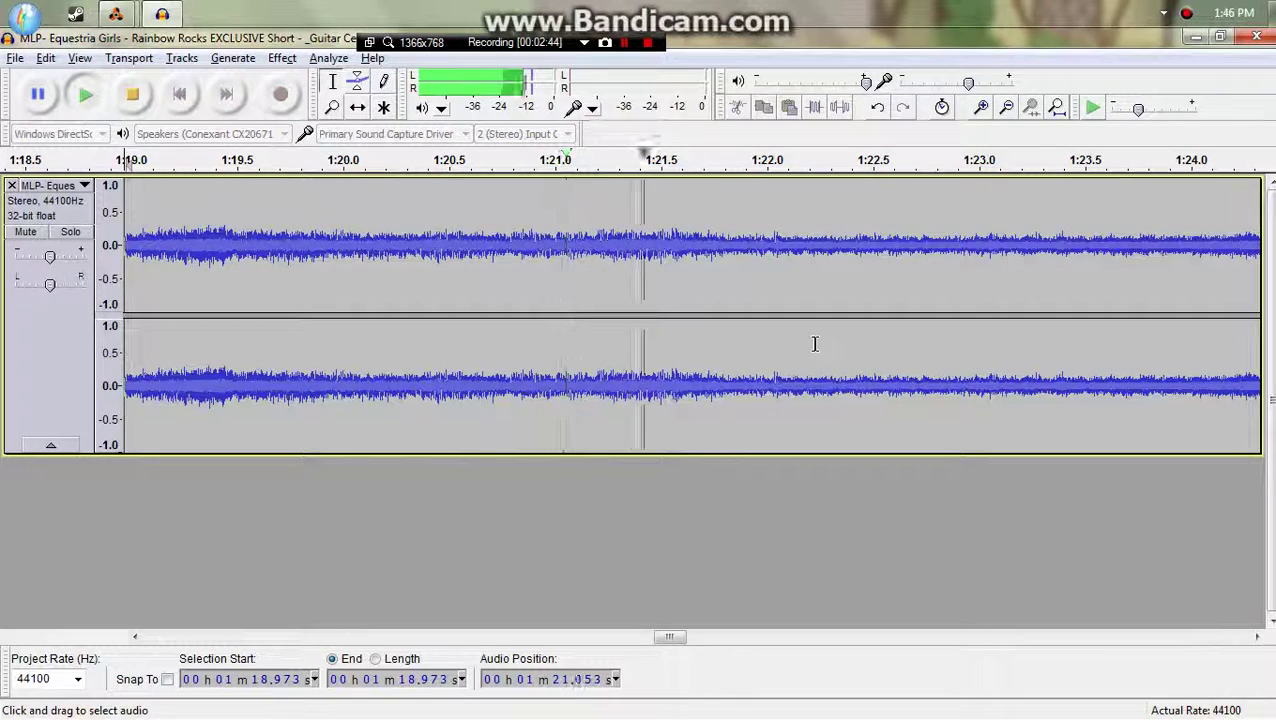
pyautogui.press('space')
pyautogui.hotkey('alt', 'Tab')
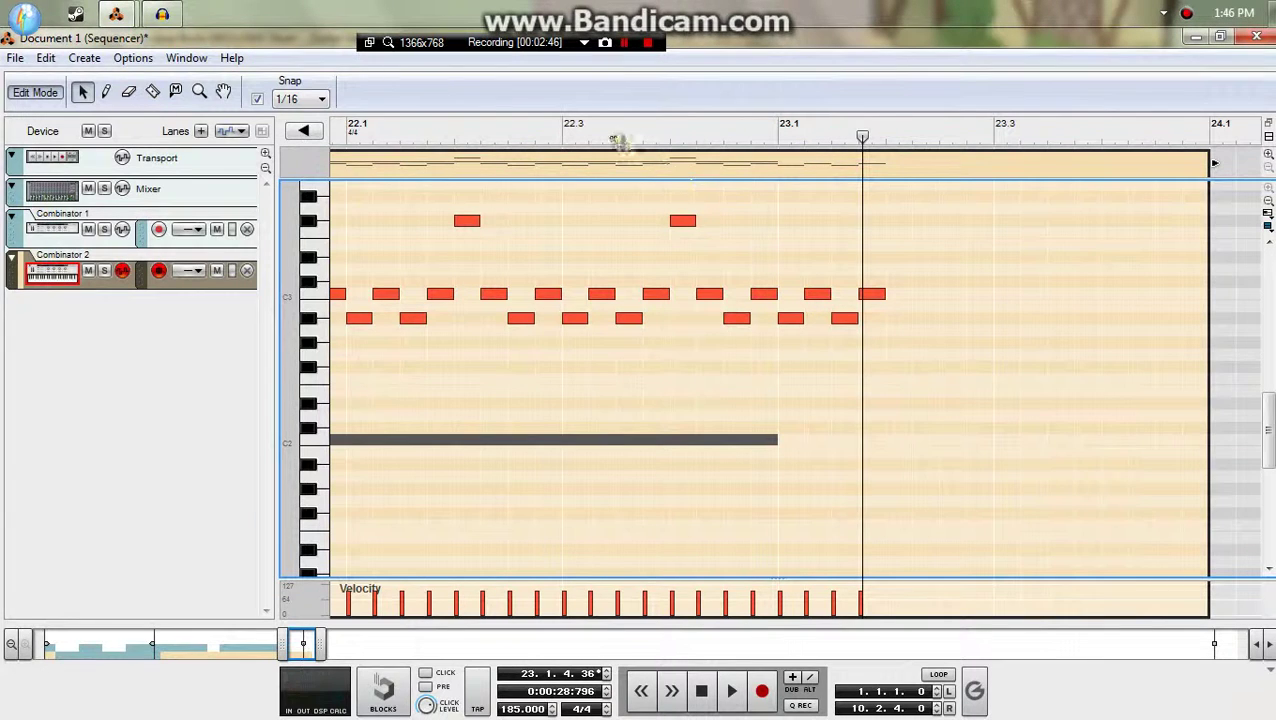
# - Replay the end of bar 22, then add G#4 notes 0.0.3.0 long at 23.2.1 and 23.2.4, checking against the Audacity reference
pyautogui.click(533, 130)
pyautogui.press('space')
pyautogui.press('space')
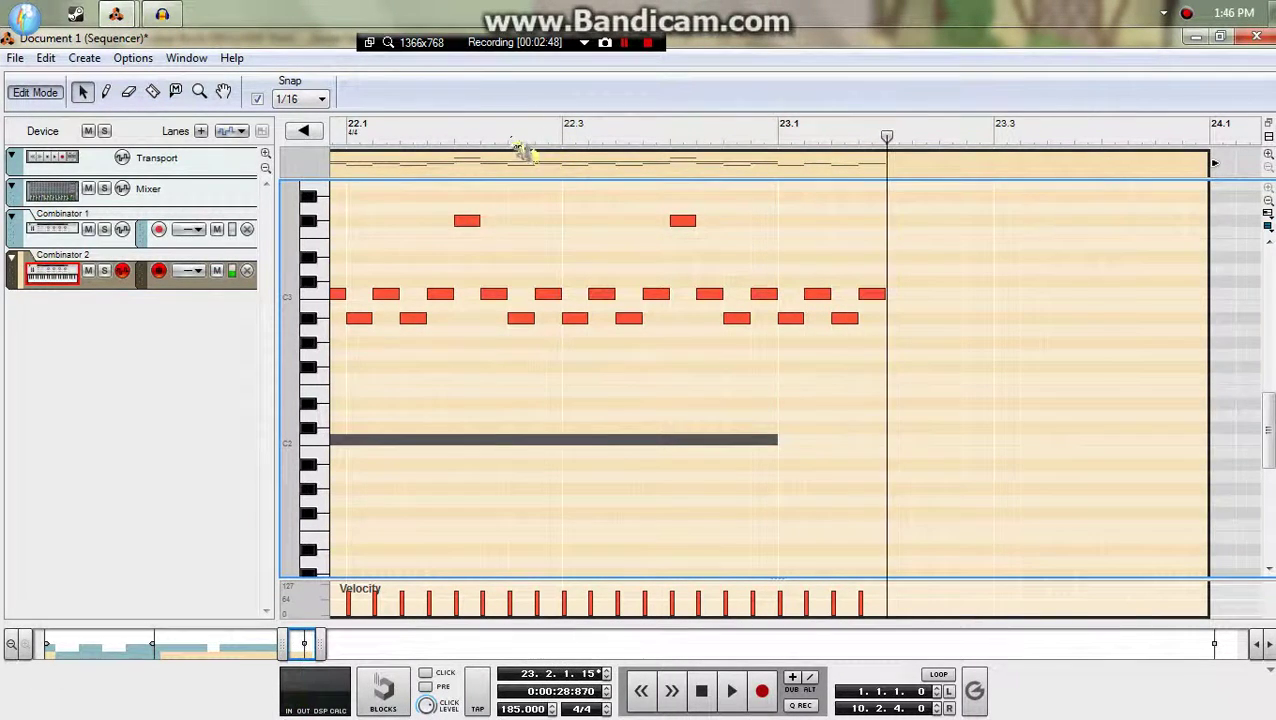
pyautogui.press('space')
pyautogui.hscroll(-7, 934, 285)
pyautogui.moveTo(1079, 262)
pyautogui.mouseDown()
pyautogui.moveTo(1262, 262)
pyautogui.moveTo(1020, 279)
pyautogui.moveTo(1077, 285)
pyautogui.mouseUp()
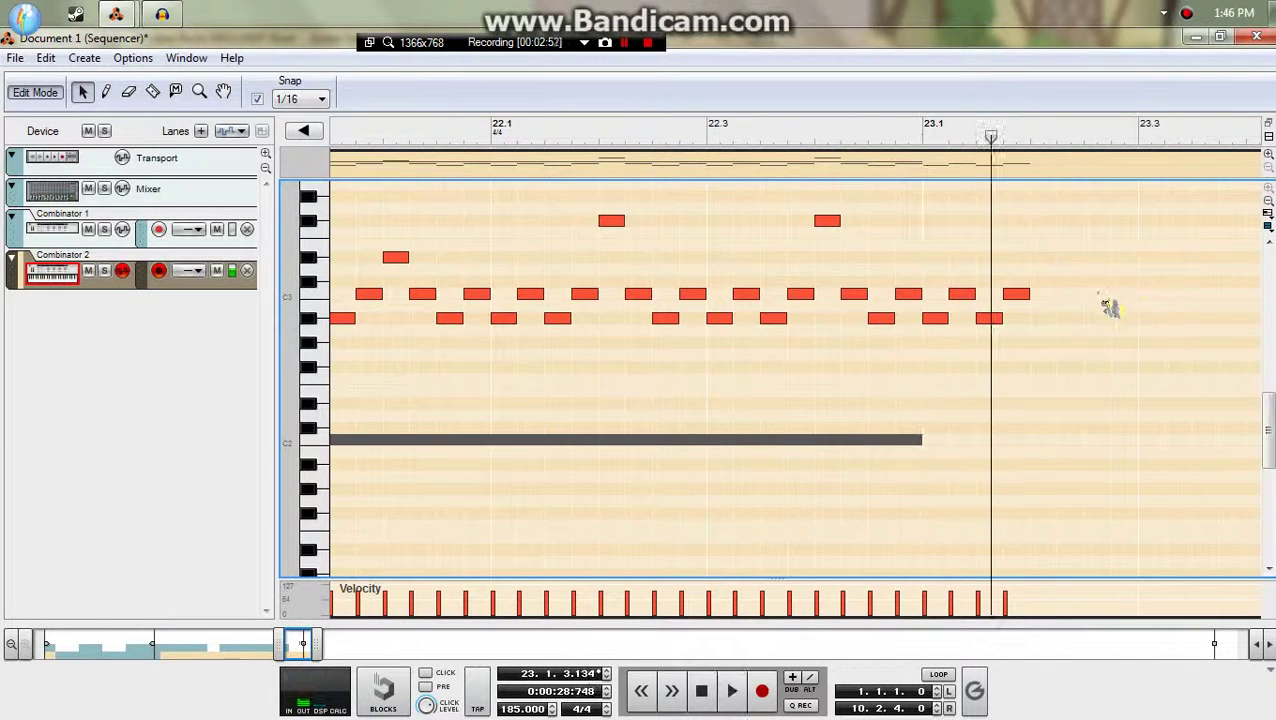
pyautogui.click(1042, 318)
pyautogui.moveTo(1057, 231); pyautogui.dragTo(1042, 361)
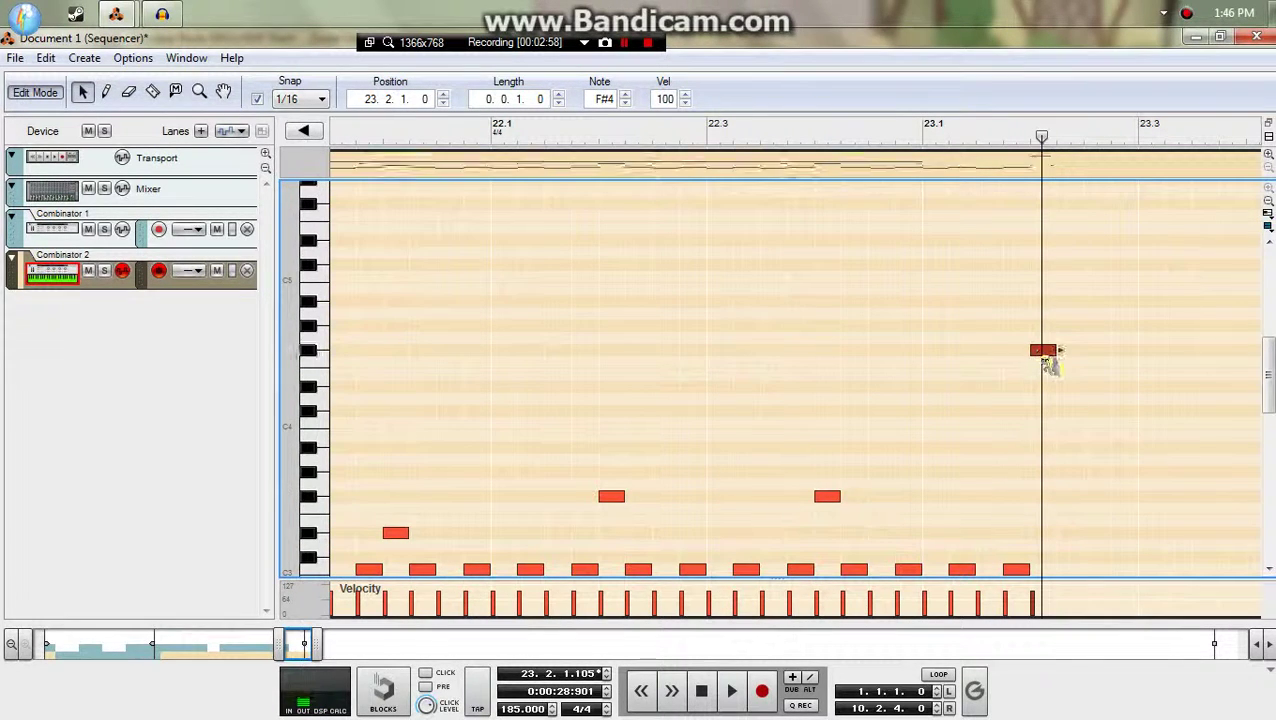
pyautogui.hotkey('alt', 'Tab')
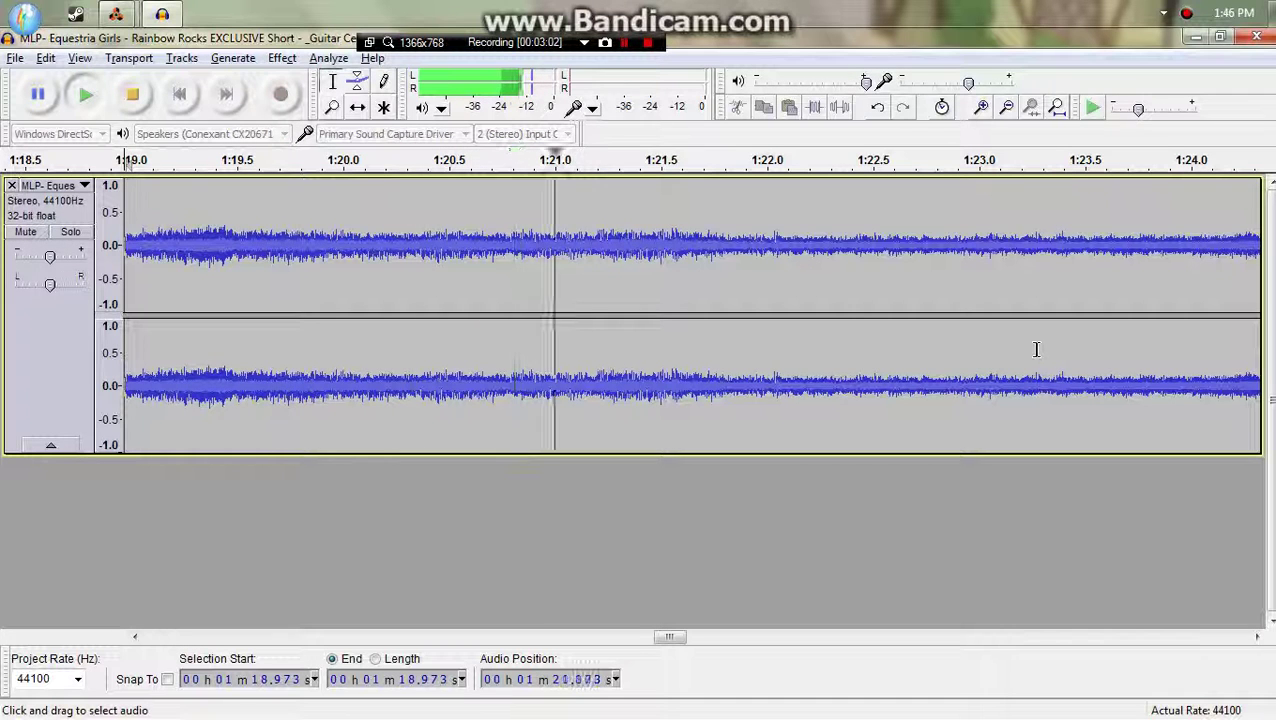
pyautogui.hotkey('alt', 'Tab')
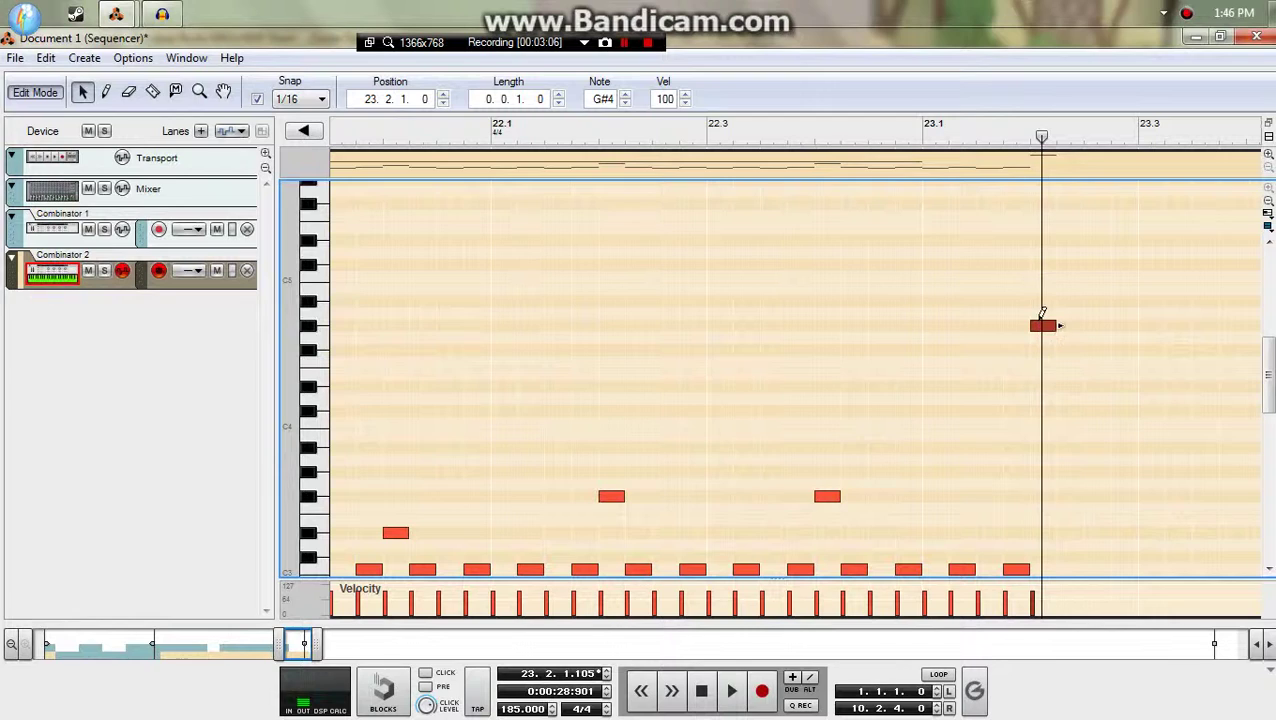
pyautogui.hotkey('alt', 'Tab')
pyautogui.hotkey('alt', 'Tab')
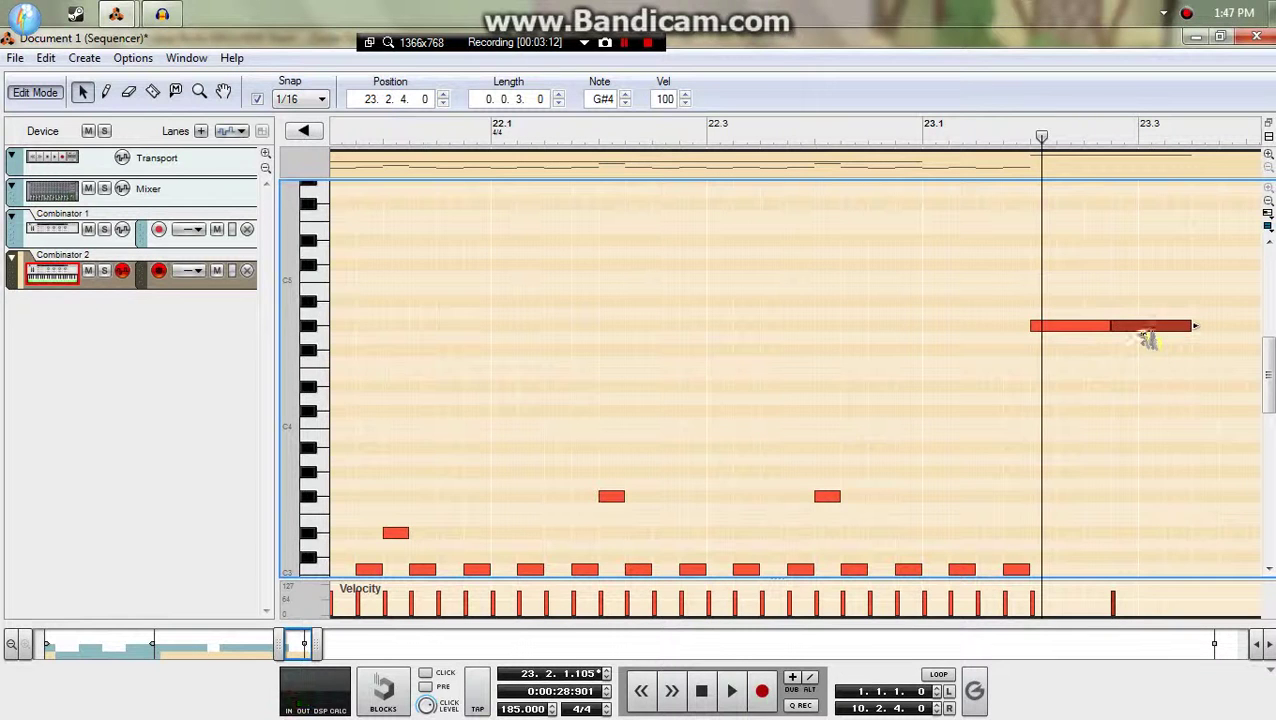
# - Add a B5 note 0.0.3.0 long at 23.3.3 and raise the 23.2.4 note to A#5, checking against Audacity
pyautogui.moveTo(1210, 177); pyautogui.dragTo(1213, 216)
pyautogui.click(960, 139)
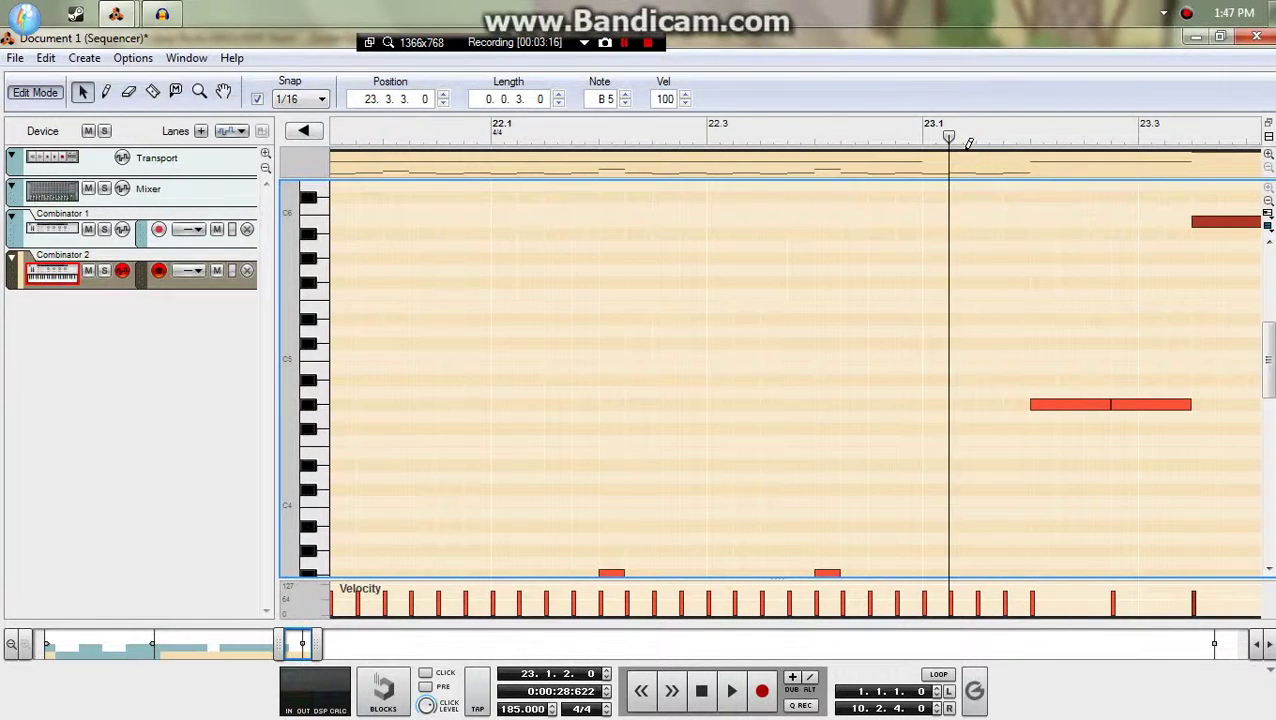
pyautogui.hotkey('alt', 'Tab')
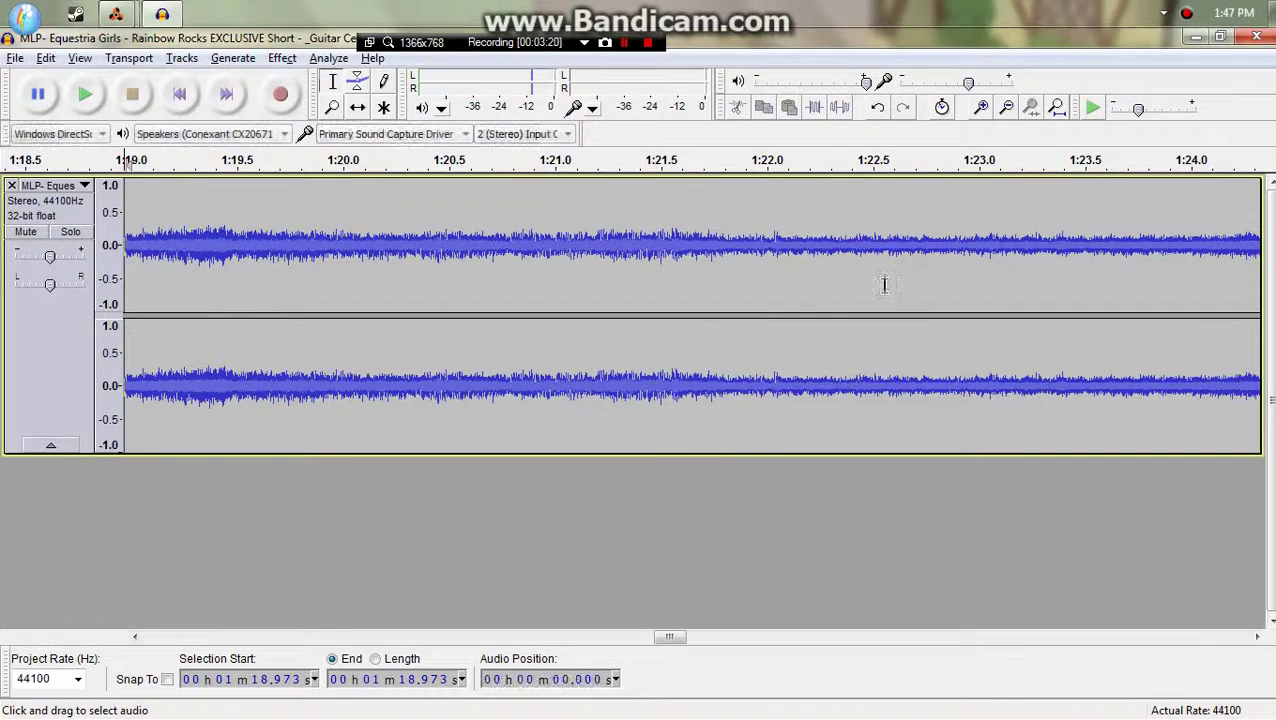
pyautogui.hotkey('alt', 'Tab')
pyautogui.moveTo(1074, 417); pyautogui.dragTo(1139, 241)
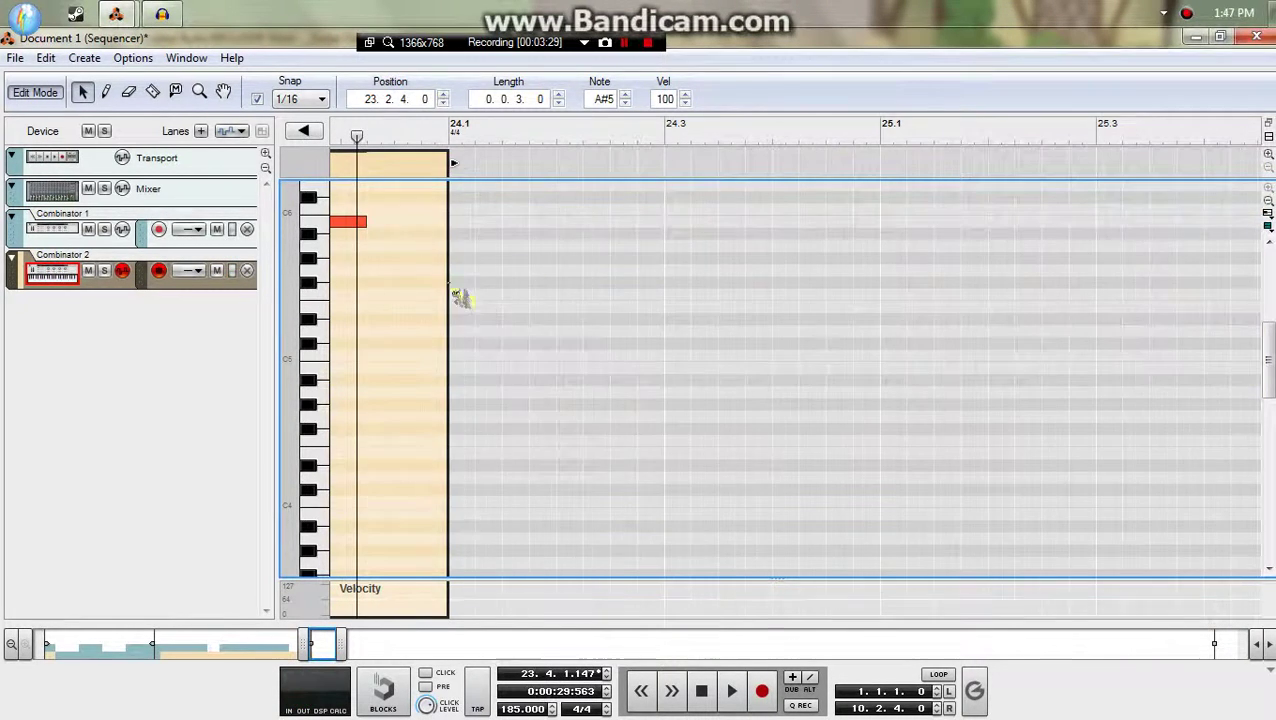
pyautogui.moveTo(622, 253); pyautogui.dragTo(162, 303)
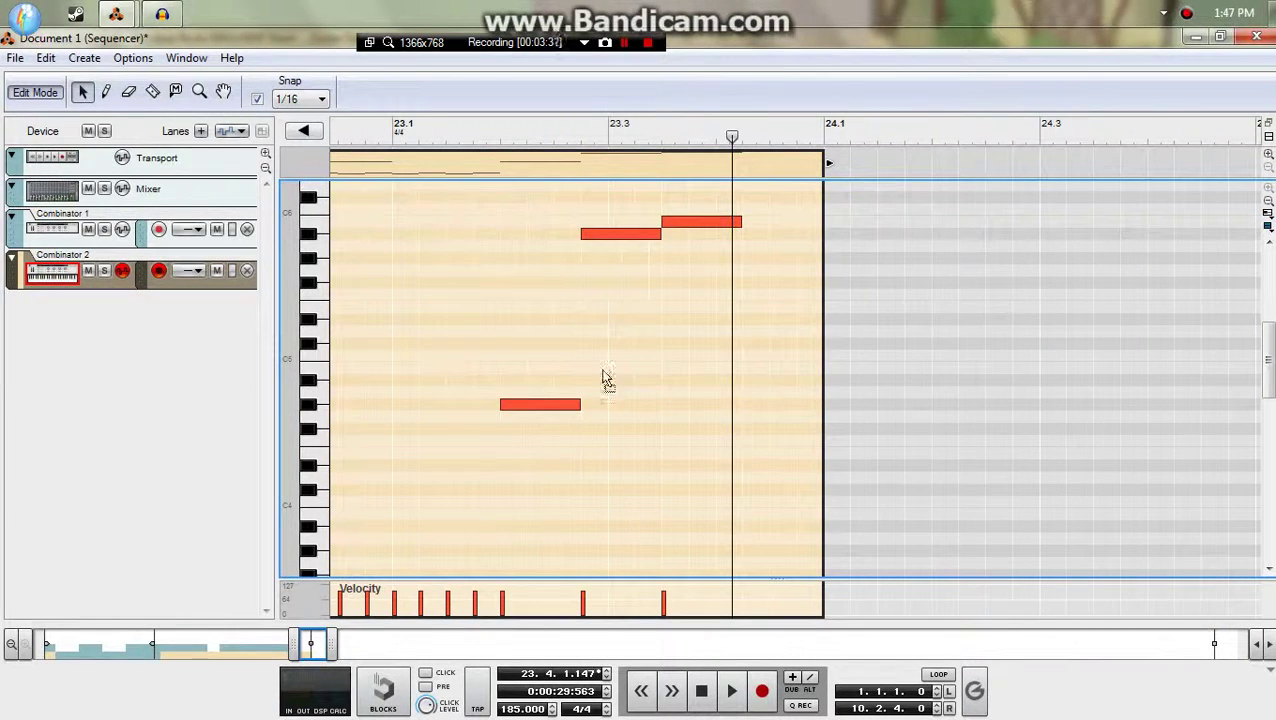
# - Try the last two bar 23 notes as A#4 at 23.2.3 and B4 at 23.3.2, and listen to the Audacity reference
pyautogui.moveTo(603, 378); pyautogui.dragTo(607, 388)
pyautogui.moveTo(672, 222); pyautogui.dragTo(653, 363)
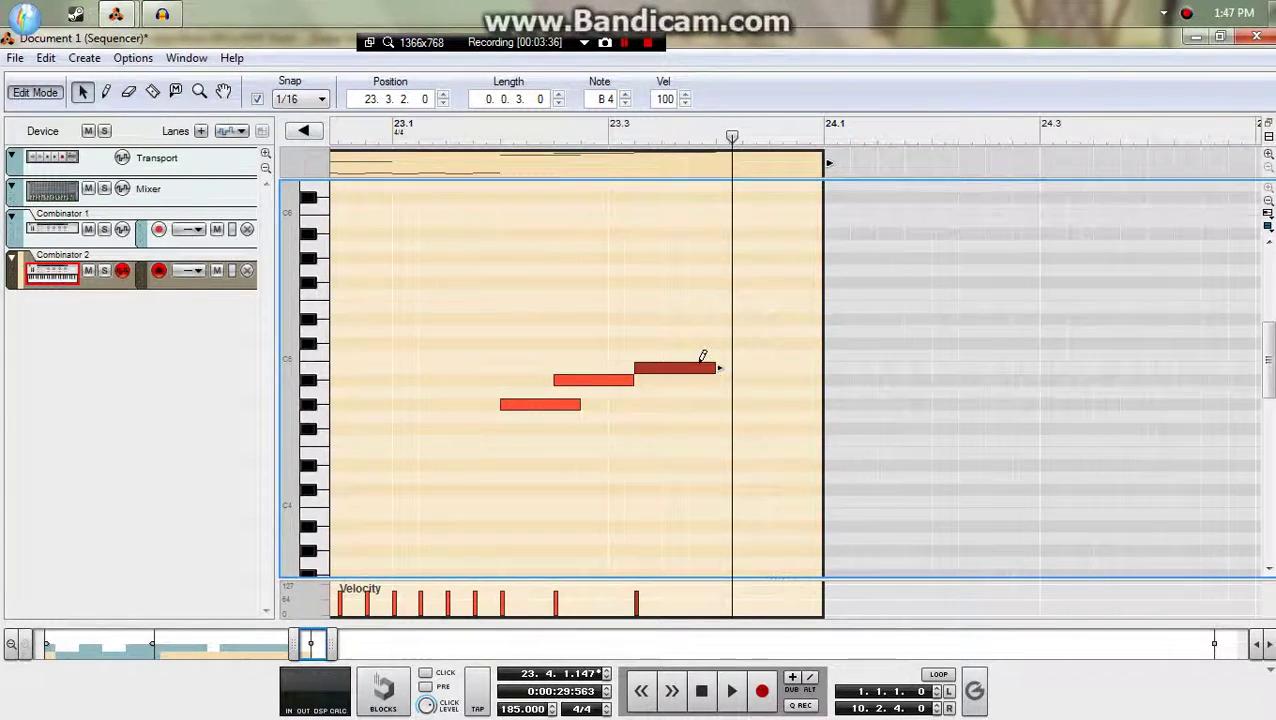
pyautogui.hotkey('alt', 'Tab')
pyautogui.press('space')
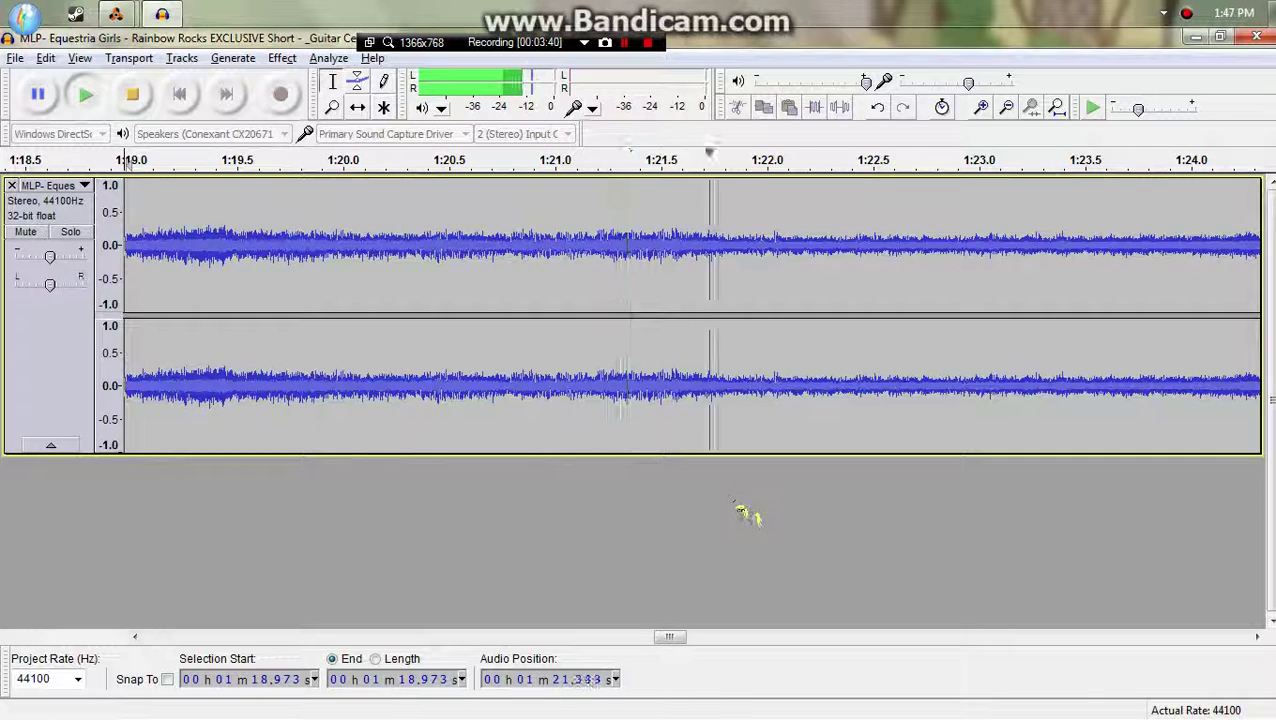
pyautogui.press('space')
pyautogui.hotkey('alt', 'Tab')
pyautogui.click(698, 390)
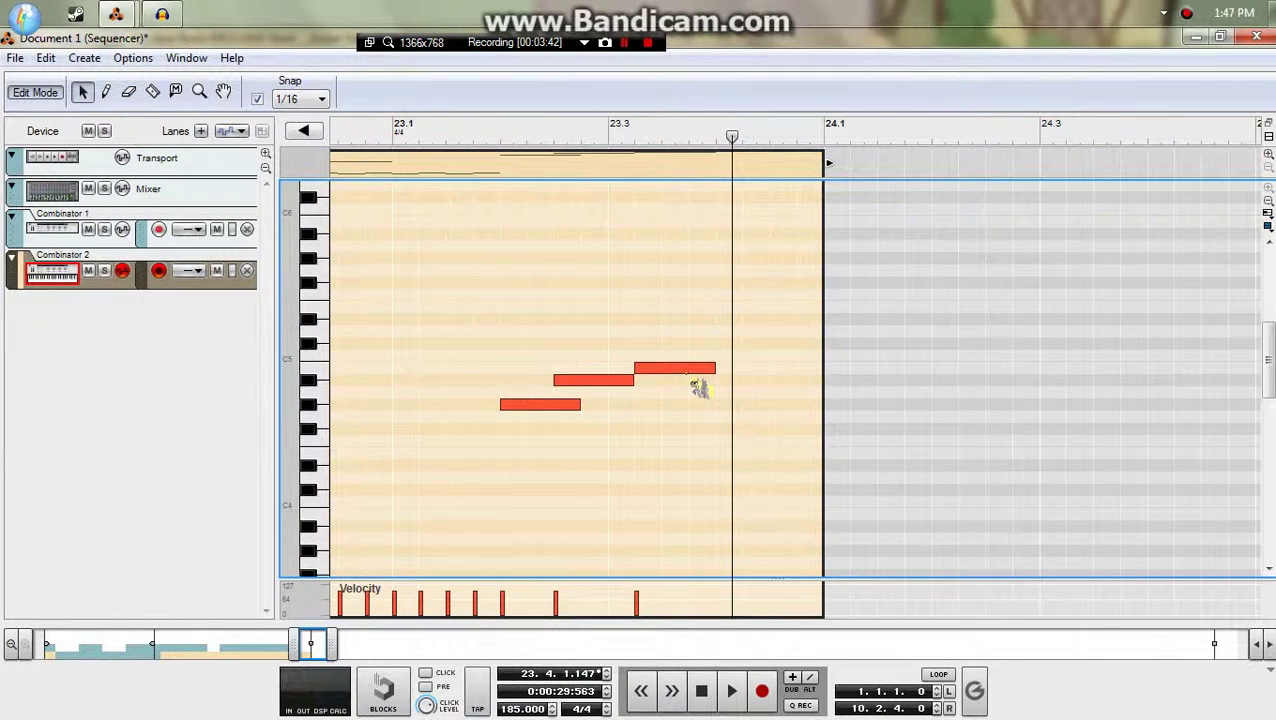
# - Raise the last note to B5, shift it to 23.3.3 and the A#4 note to 23.2.4, and play the phrase back
pyautogui.click(694, 370)
pyautogui.moveTo(678, 298); pyautogui.dragTo(683, 226)
pyautogui.moveTo(522, 138); pyautogui.dragTo(507, 138)
pyautogui.press('space')
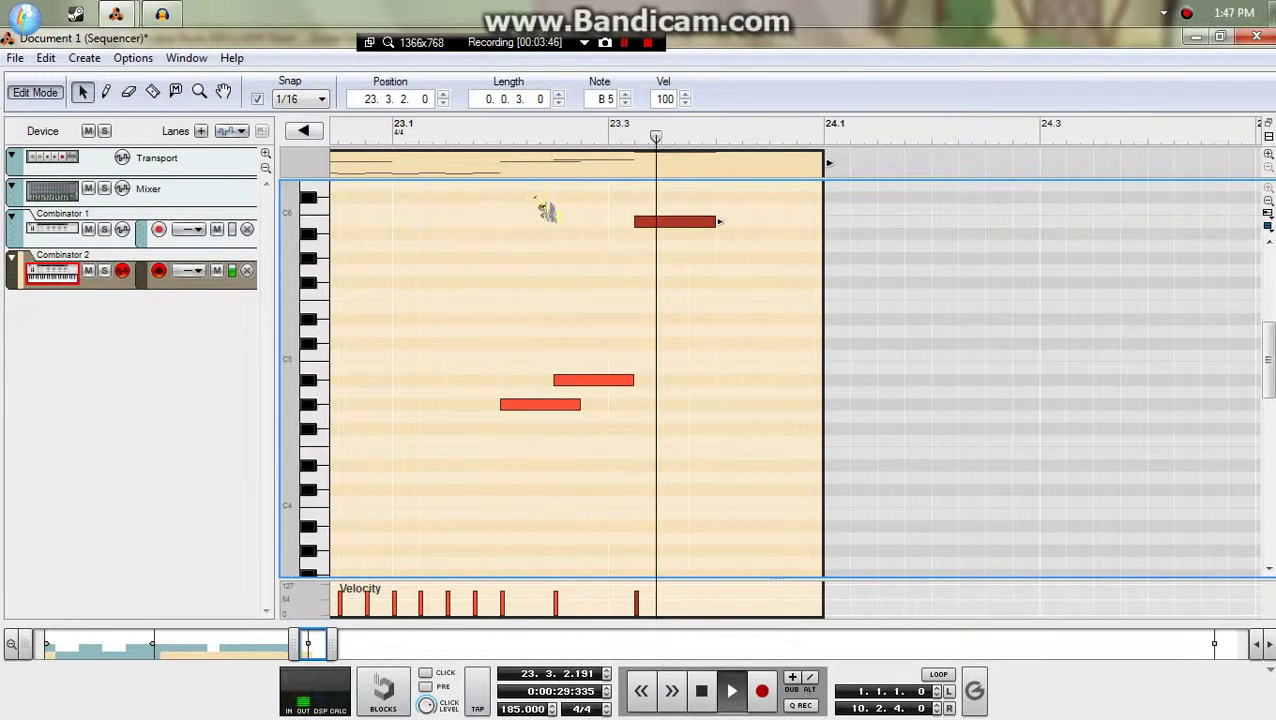
pyautogui.press('space')
pyautogui.moveTo(612, 382); pyautogui.dragTo(633, 383)
pyautogui.moveTo(668, 235); pyautogui.dragTo(695, 235)
pyautogui.click(503, 137)
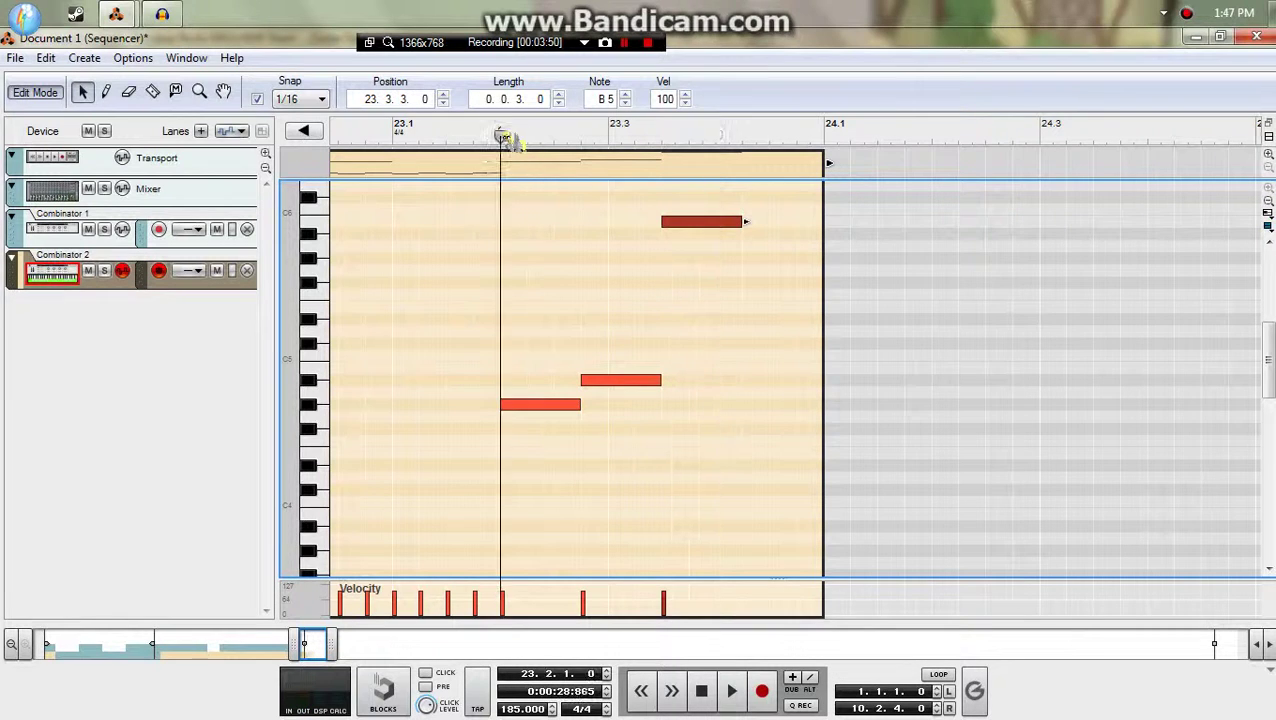
pyautogui.press('space')
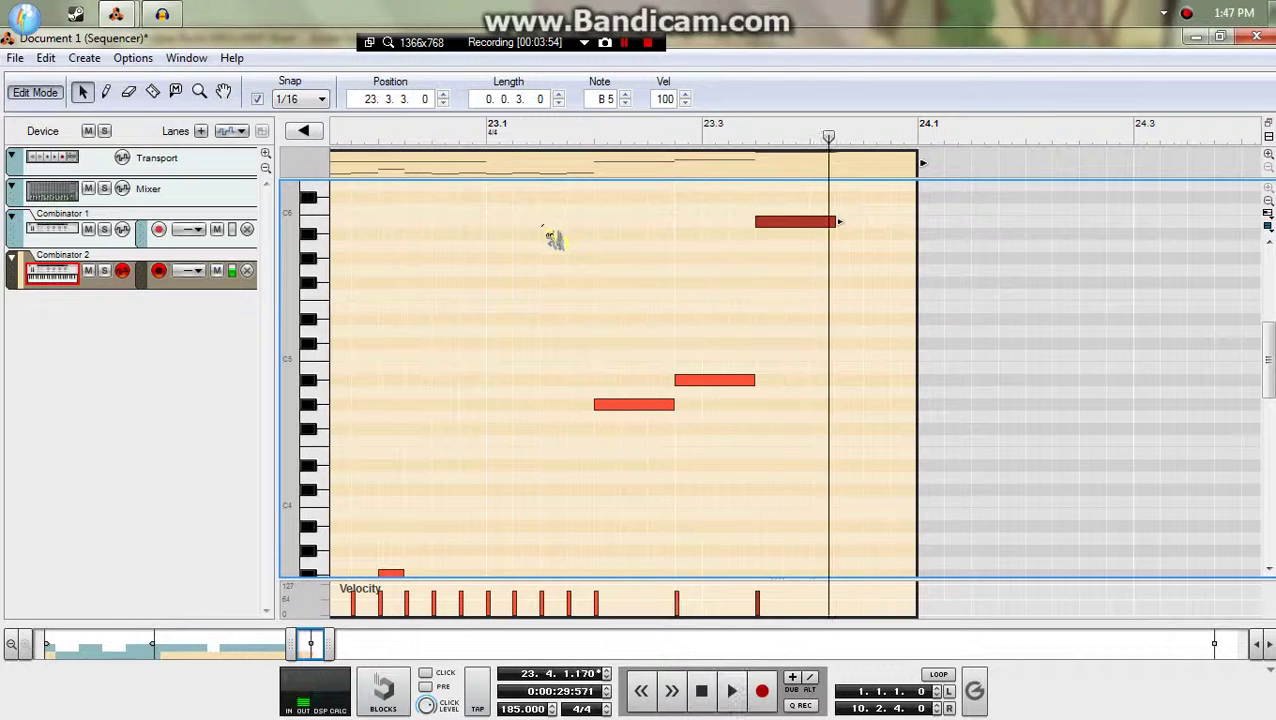
# - Listen to the Audacity reference again, lower the 23.2.4 note to A4 and play the result
pyautogui.hotkey('alt', 'Tab')
pyautogui.press('space')
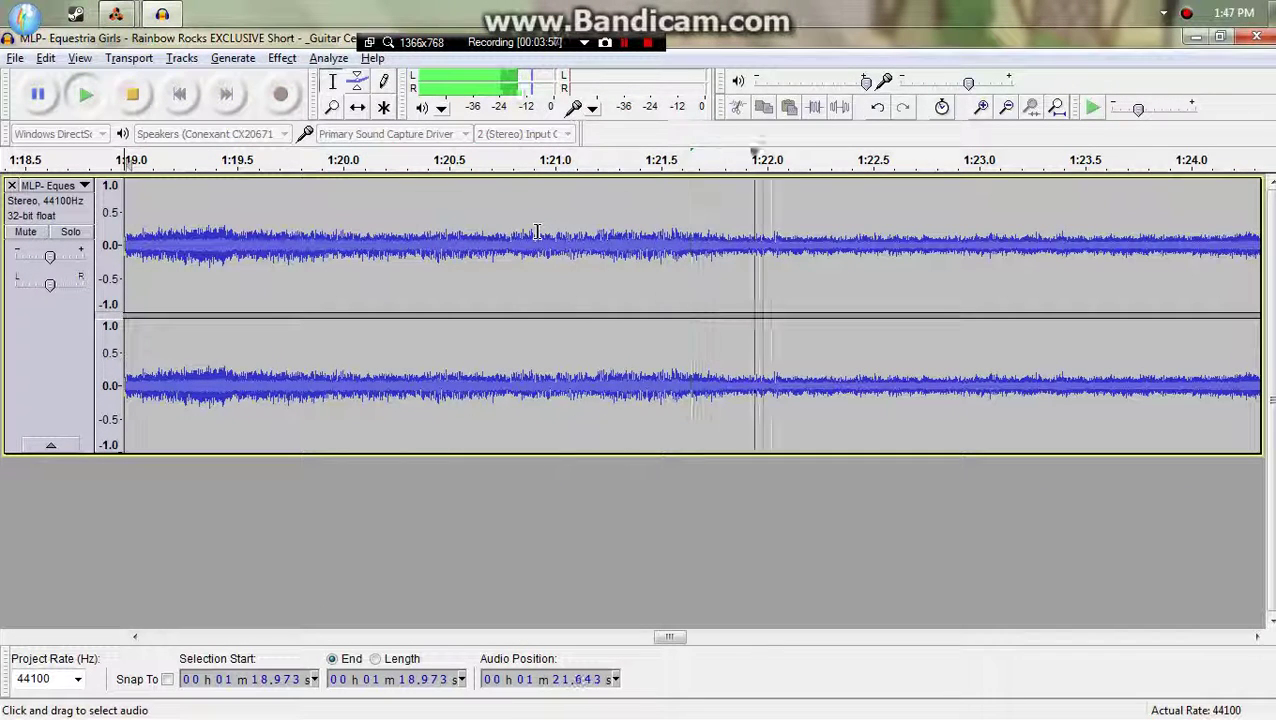
pyautogui.press('space')
pyautogui.press('space')
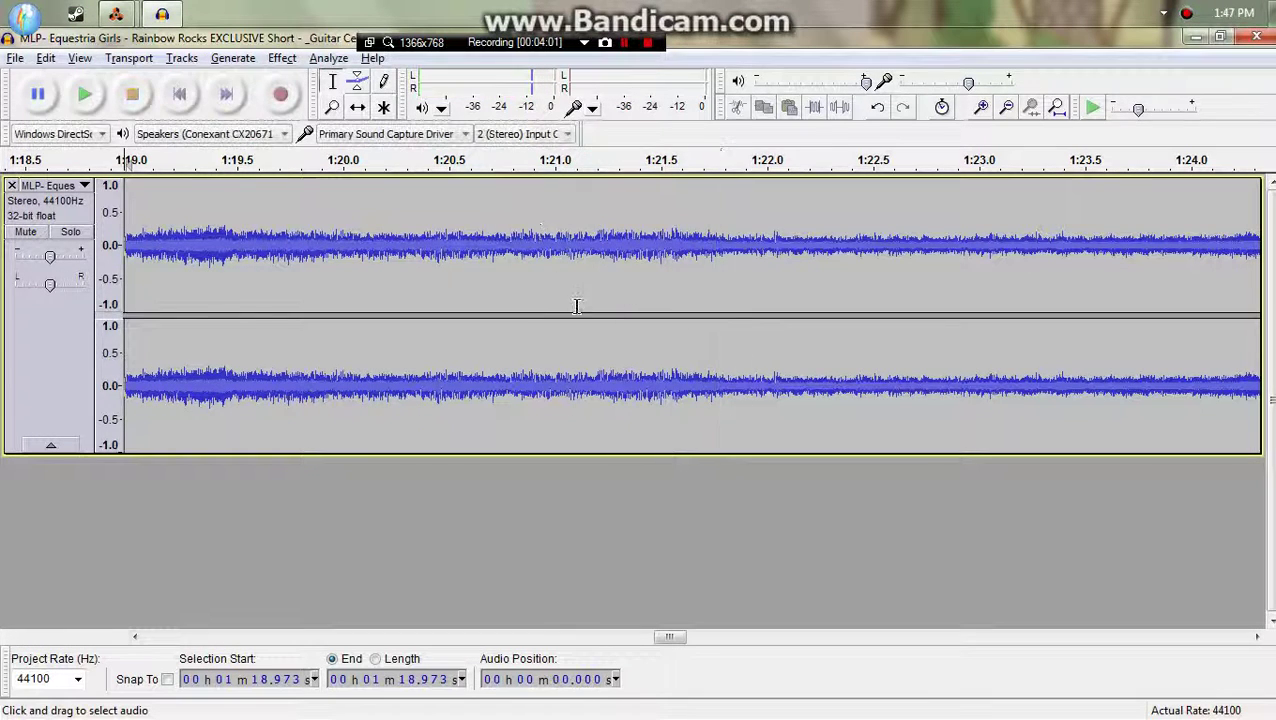
pyautogui.hotkey('alt', 'Tab')
pyautogui.click(620, 406)
pyautogui.moveTo(700, 384); pyautogui.dragTo(698, 398)
pyautogui.click(597, 131)
pyautogui.press('space')
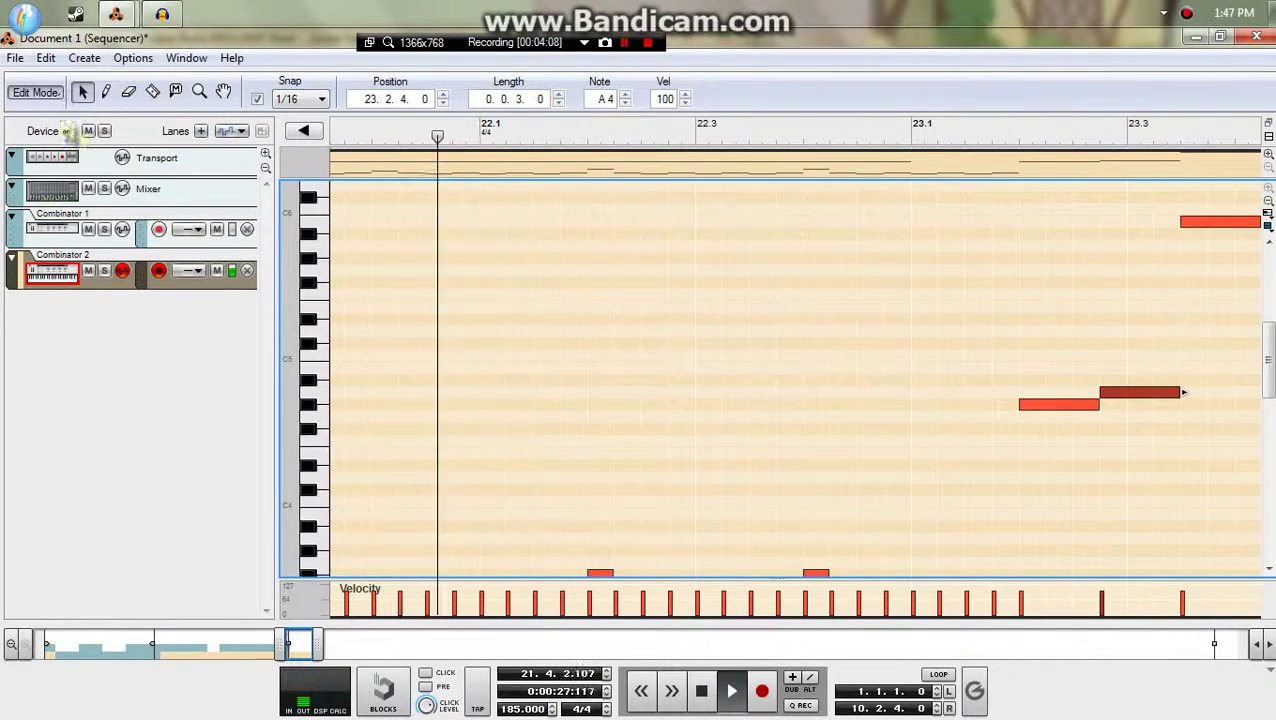
# - Play back the lower C3 and A#2 line through bar 23 and compare it with the Audacity reference
pyautogui.scroll(-4, 928, 548)
pyautogui.moveTo(937, 336); pyautogui.dragTo(1104, 440)
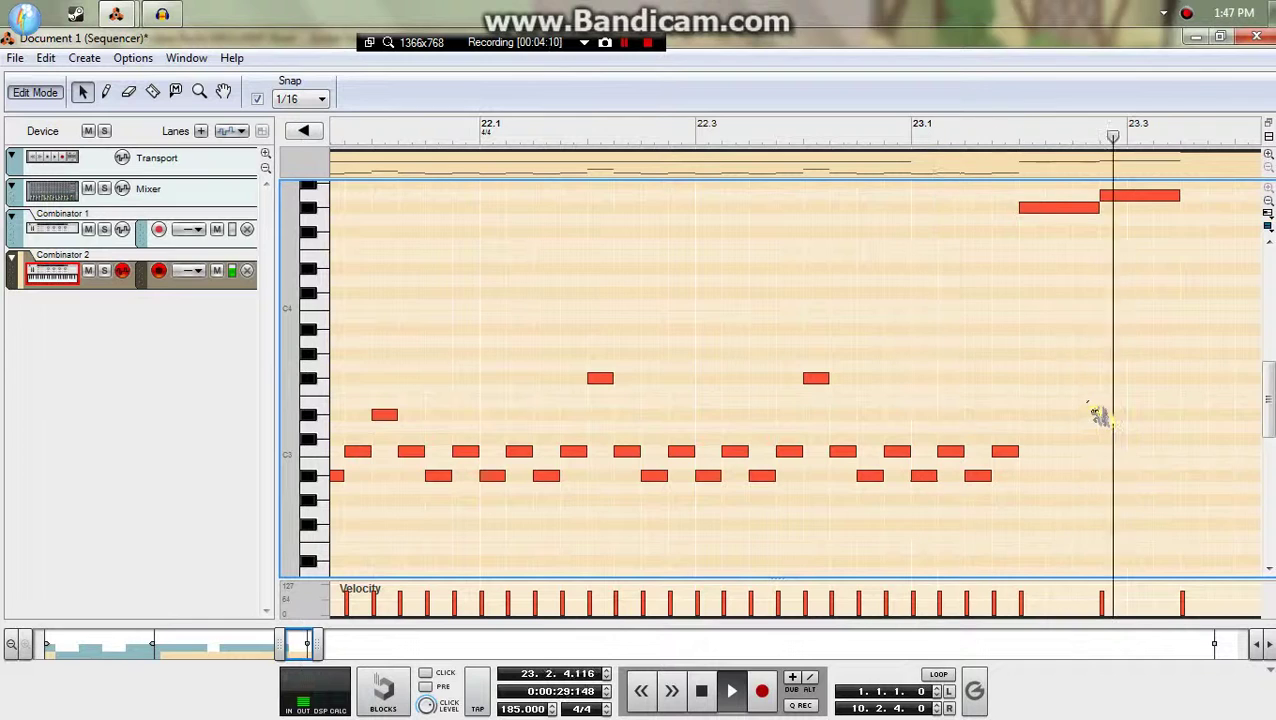
pyautogui.press('space')
pyautogui.hotkey('alt', 'Tab')
pyautogui.press('space')
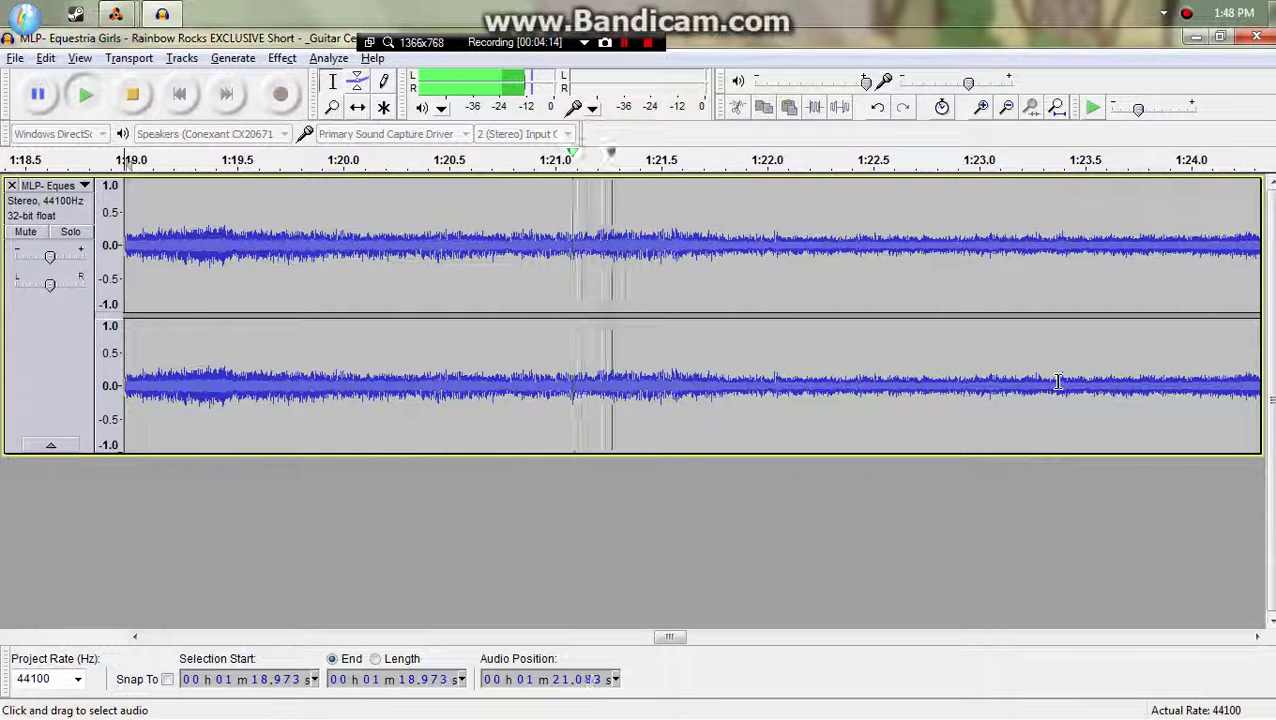
pyautogui.press('space')
pyautogui.hotkey('alt', 'Tab')
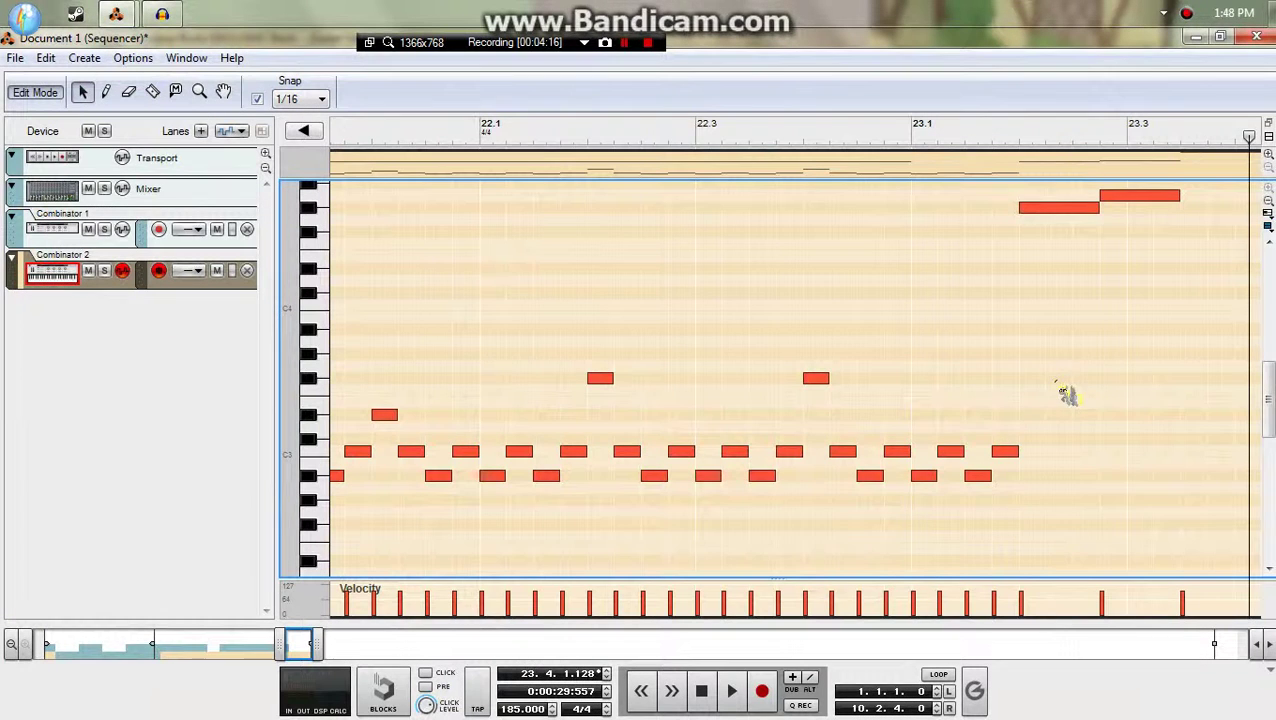
# - Continue the alternating A#2 and C3 sixteenth notes from 23.2.1 through 23.2.4 and start playback
pyautogui.moveTo(1051, 384); pyautogui.dragTo(860, 480)
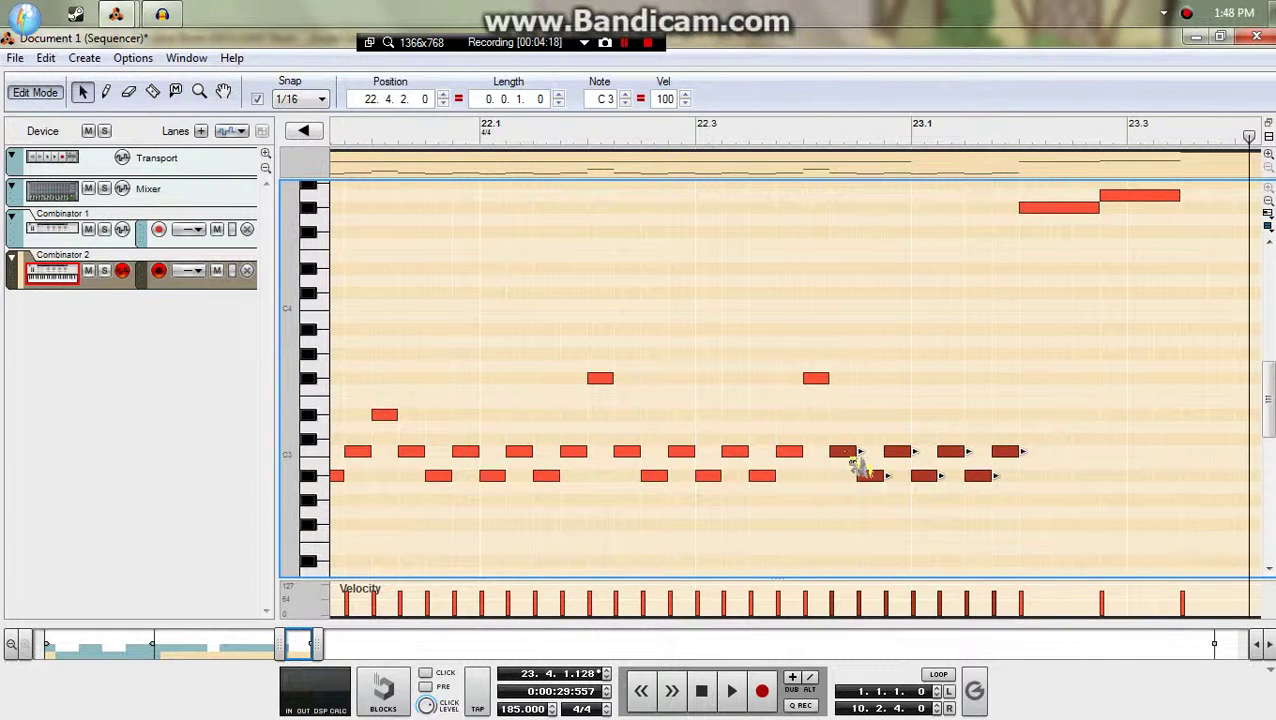
pyautogui.click(1034, 451)
pyautogui.press('q')
pyautogui.moveTo(1000, 422); pyautogui.dragTo(924, 482)
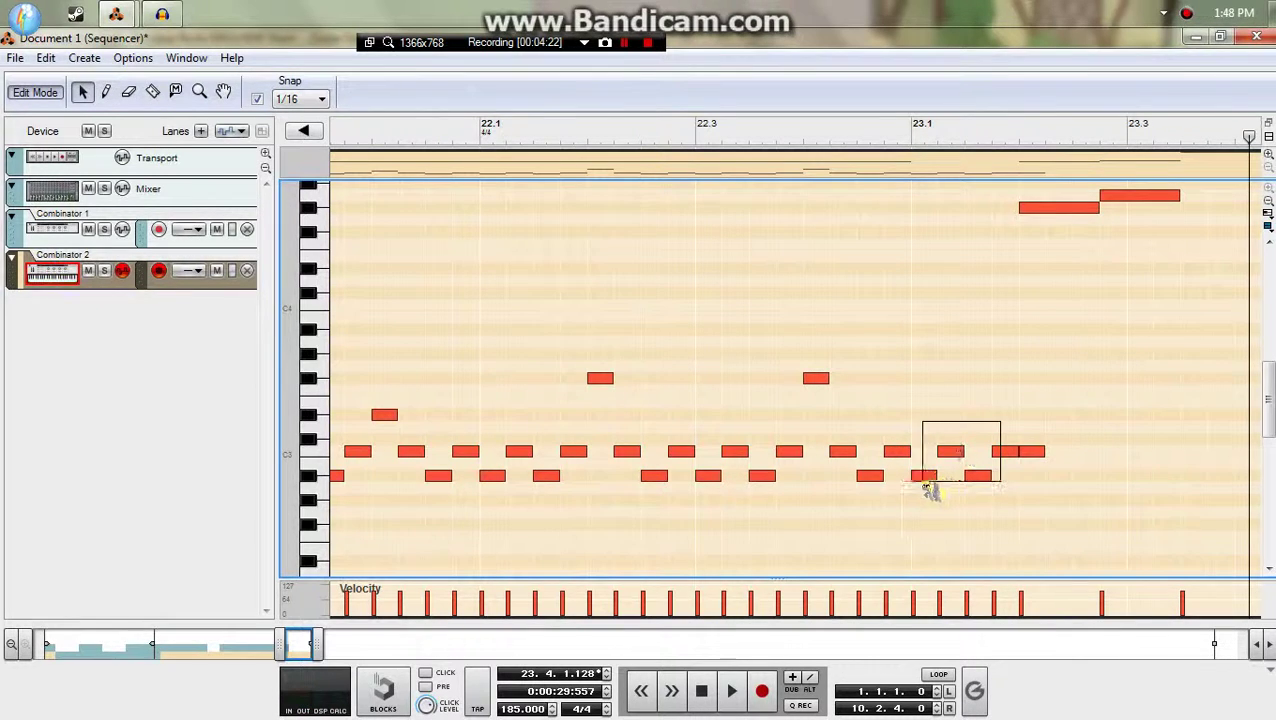
pyautogui.moveTo(1028, 460); pyautogui.dragTo(1062, 458)
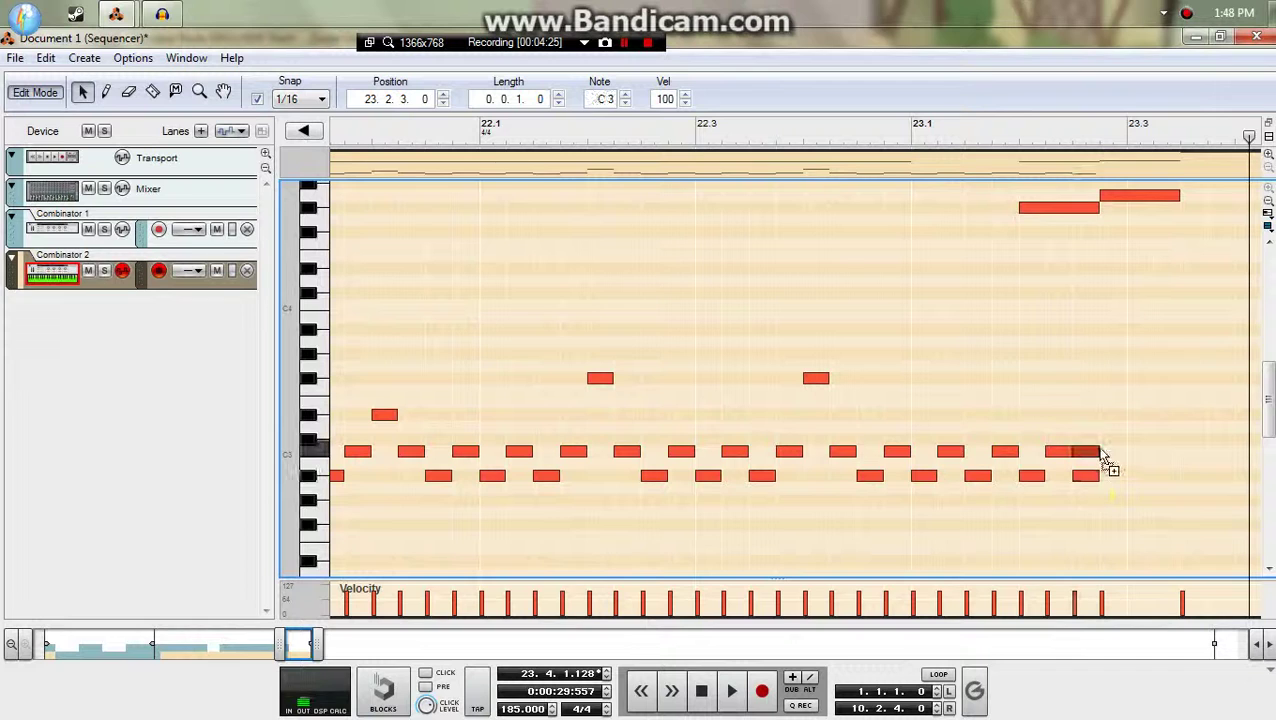
pyautogui.press('space')
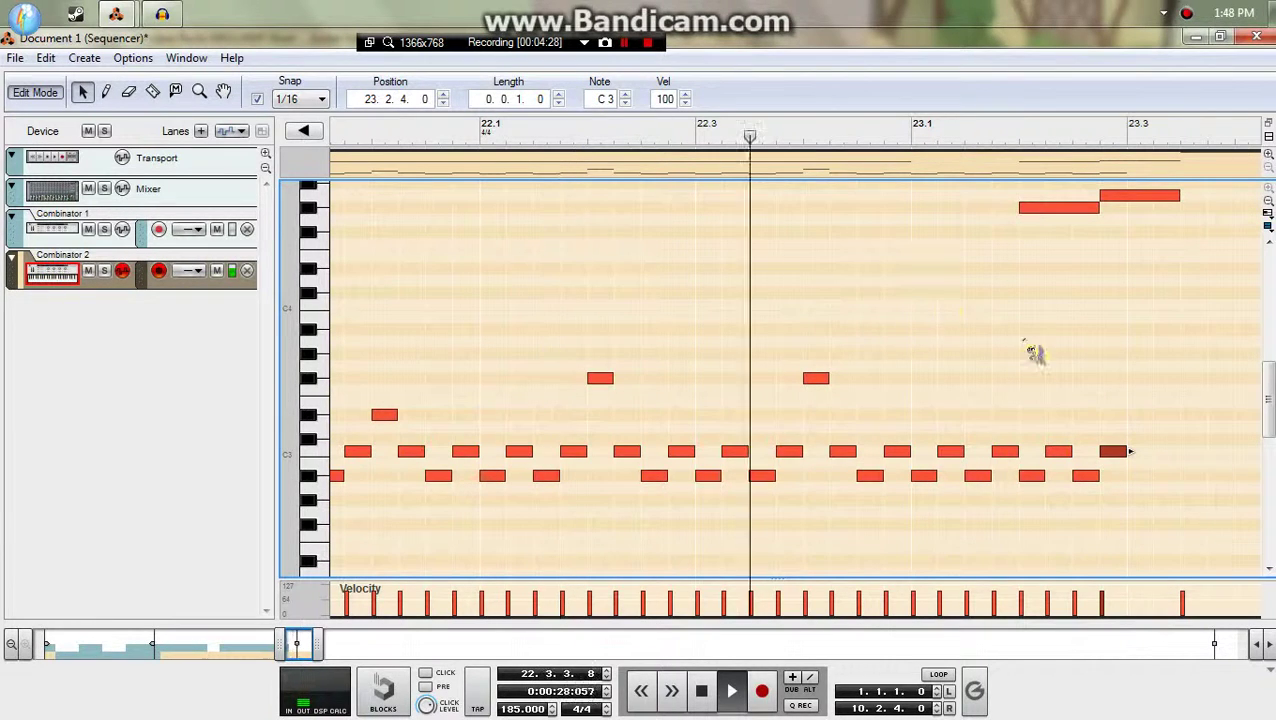
# - Copy the alternating A#2 and C3 notes across 23.3.1 to 23.3.4 and play the part through bar 23
pyautogui.moveTo(1150, 384); pyautogui.dragTo(1165, 477)
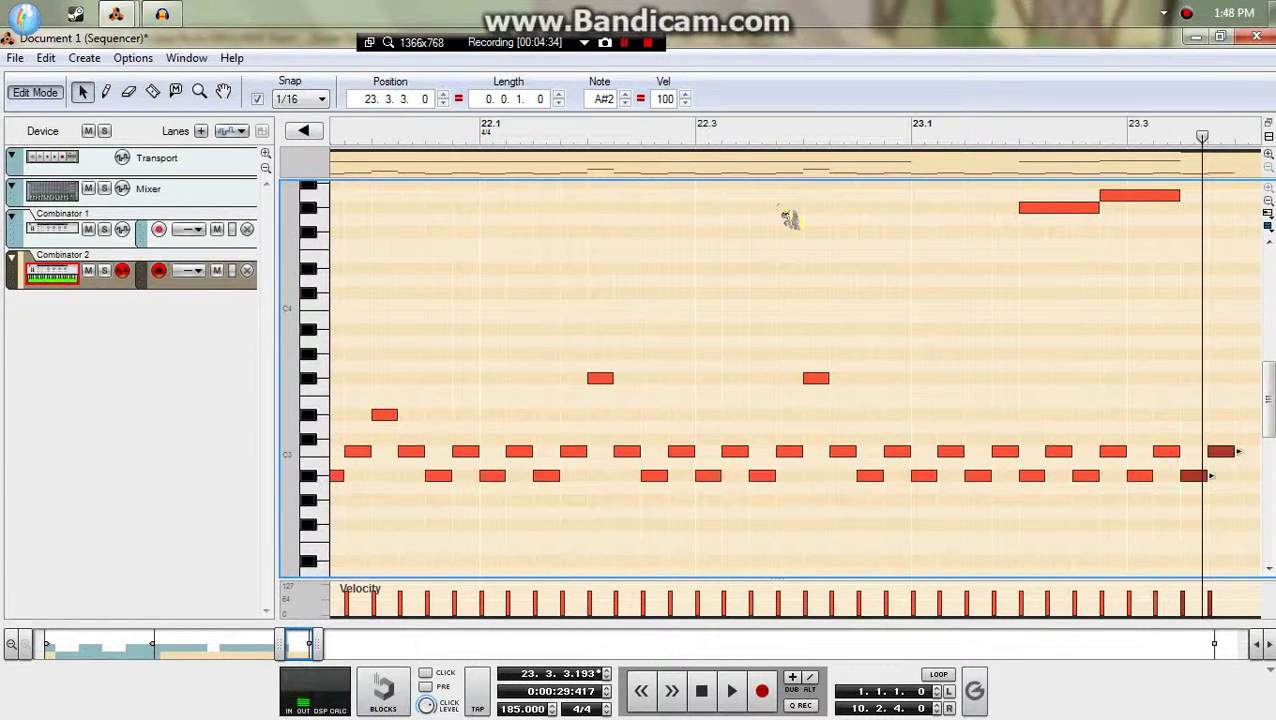
pyautogui.click(592, 136)
pyautogui.press('KP_7')
pyautogui.press('space')
pyautogui.click(1084, 316)
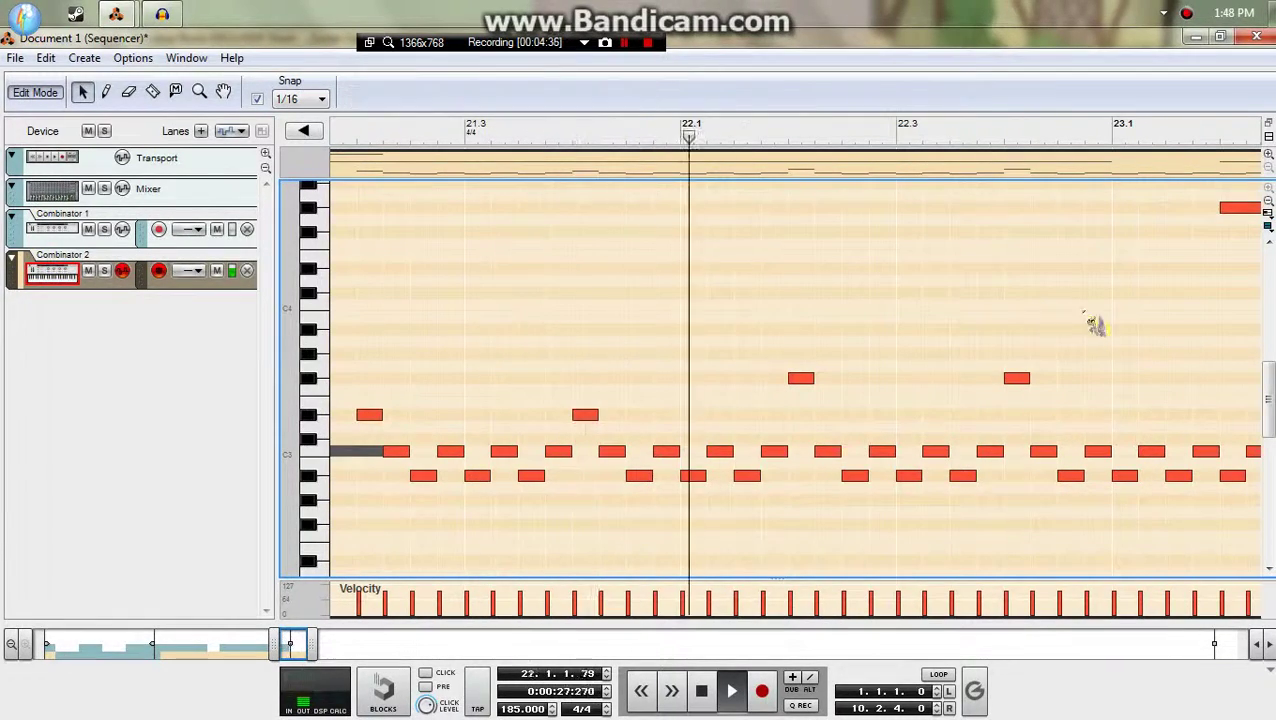
pyautogui.moveTo(1034, 299); pyautogui.dragTo(1062, 345)
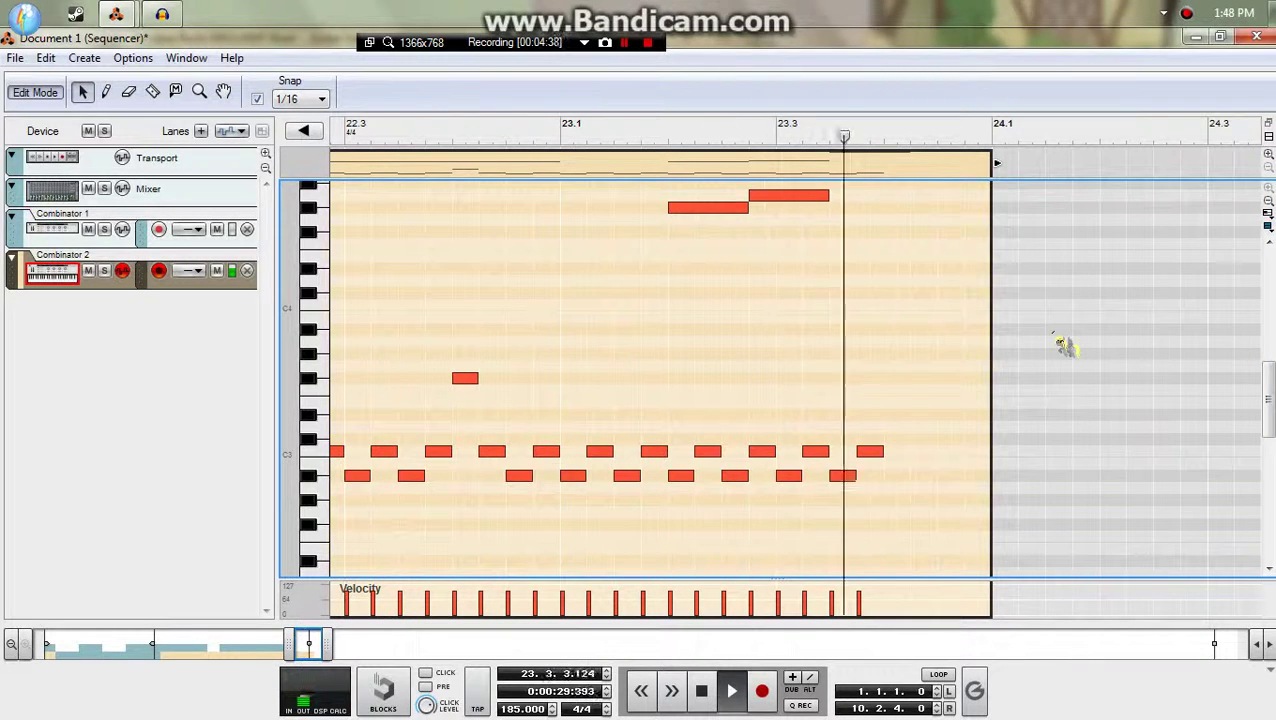
# - Fill 23.4.1 to 23.4.4 with copies of the alternating A#2 and C3 notes and return to the arrangement at bar 23
pyautogui.moveTo(858, 518); pyautogui.dragTo(966, 484)
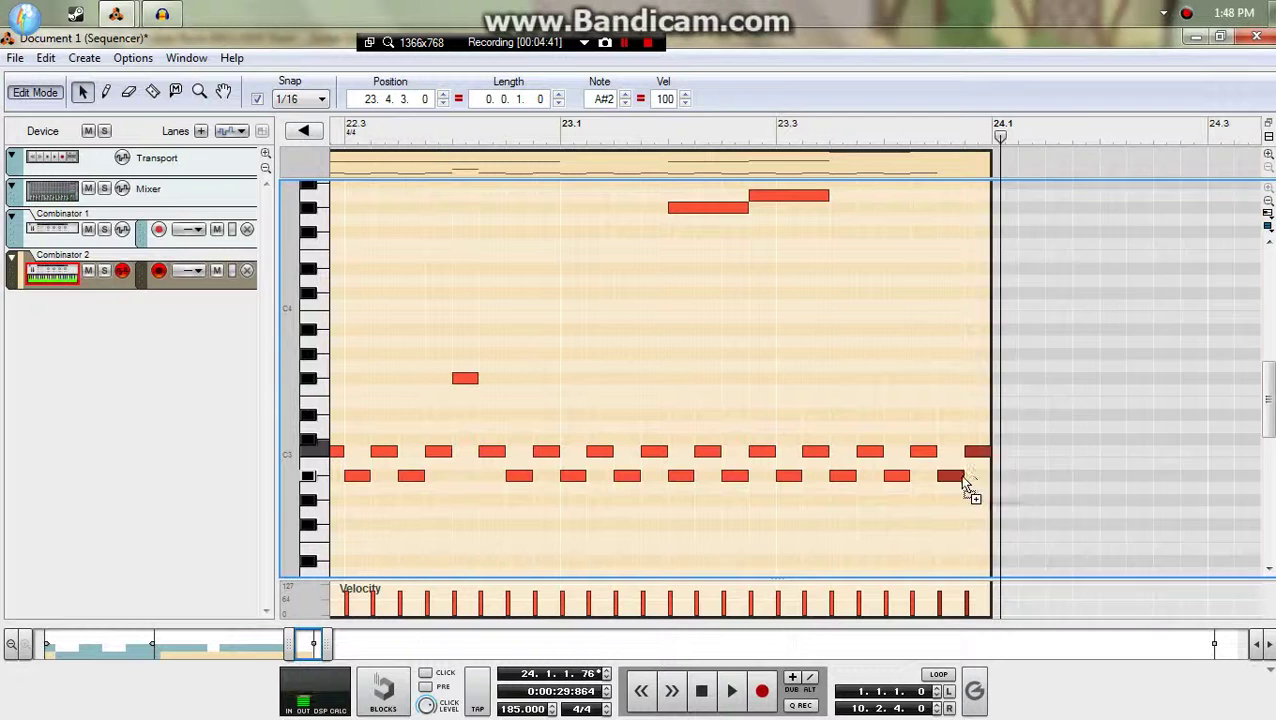
pyautogui.moveTo(484, 138); pyautogui.dragTo(36, 184)
pyautogui.click(47, 98)
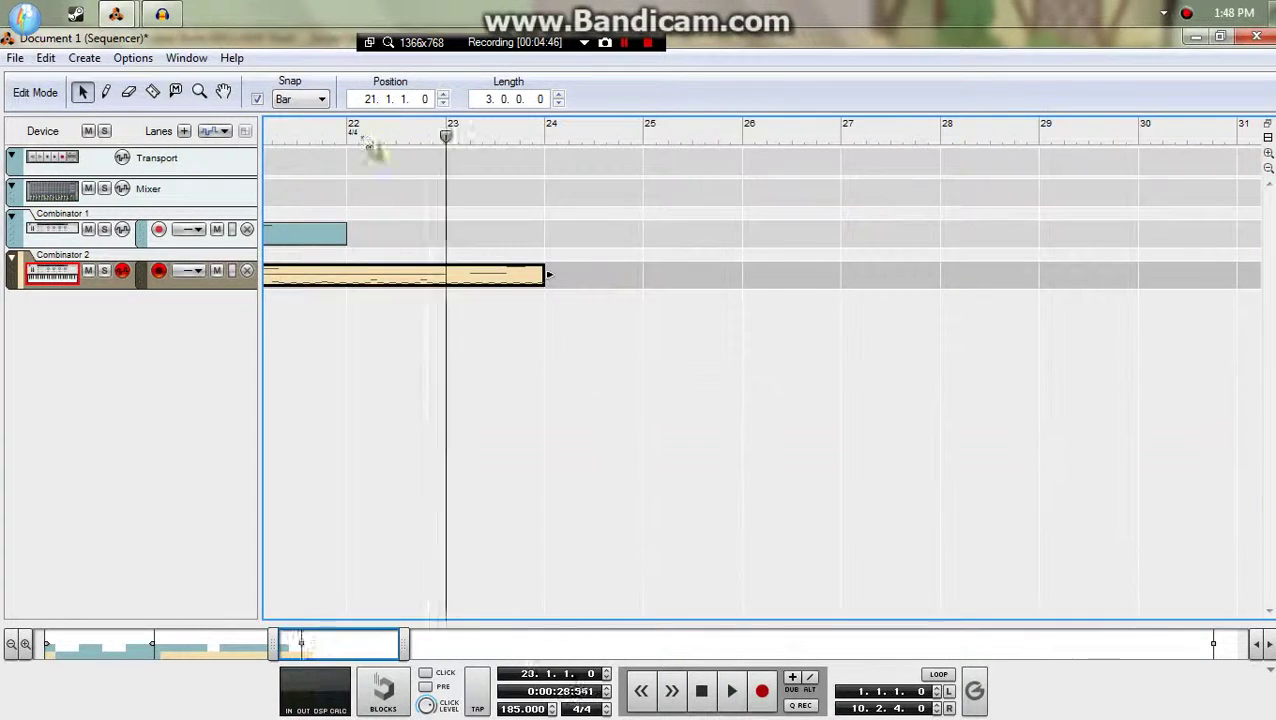
# - Play the Combinator 2 clip through bar 23 and extend its sustained C2 note to bar 24, for a length of 3.3.0.0
pyautogui.press('space')
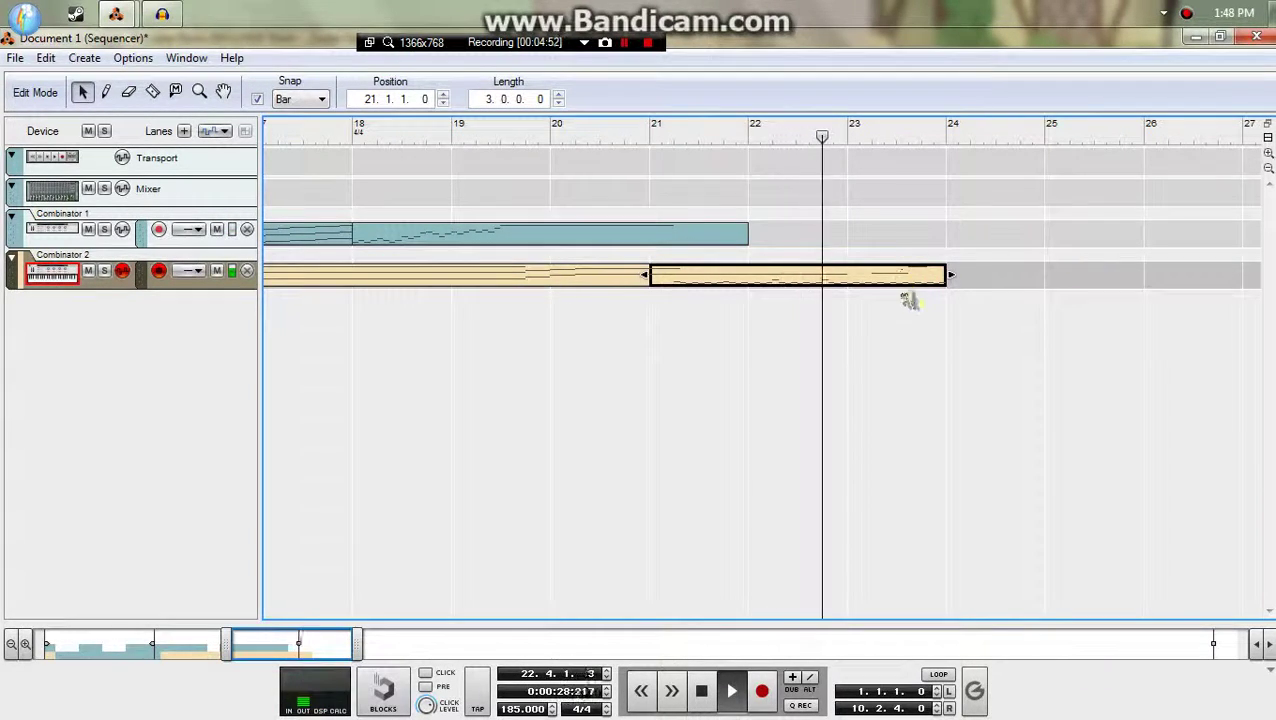
pyautogui.press('space')
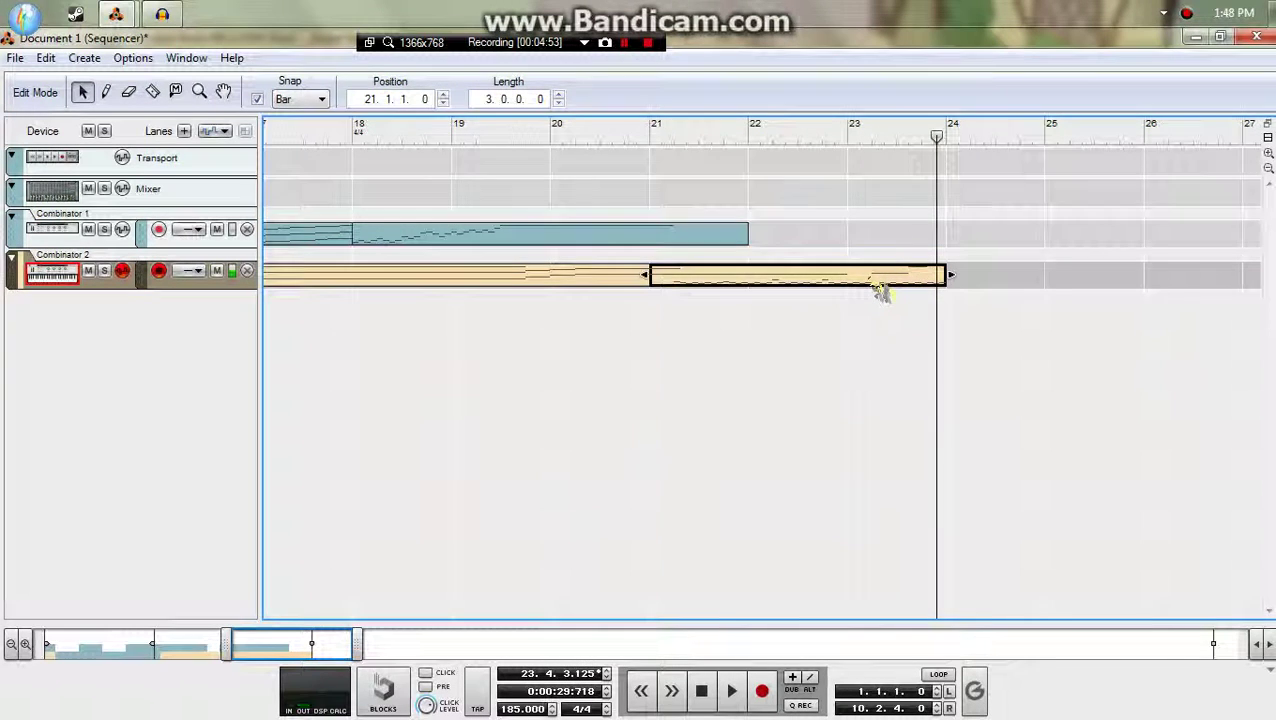
pyautogui.doubleClick(878, 283)
pyautogui.moveTo(912, 497); pyautogui.dragTo(1095, 440)
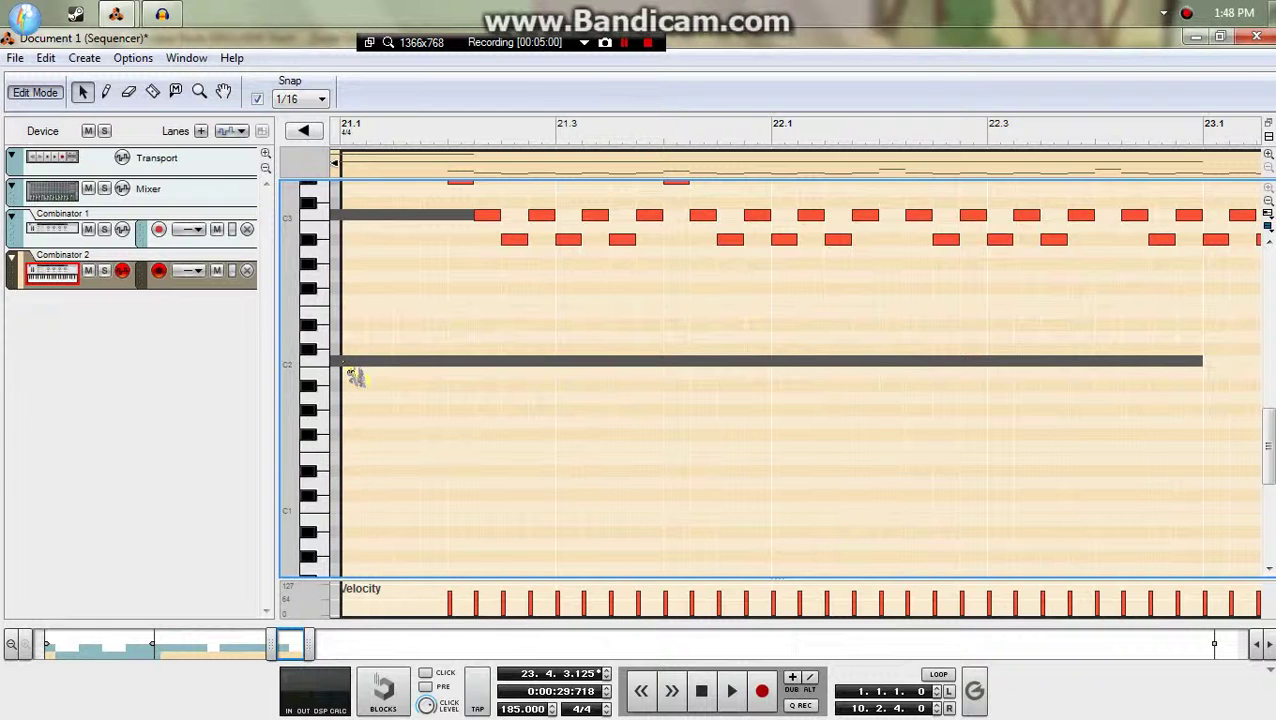
pyautogui.doubleClick(340, 364)
pyautogui.moveTo(1108, 452); pyautogui.dragTo(1024, 370)
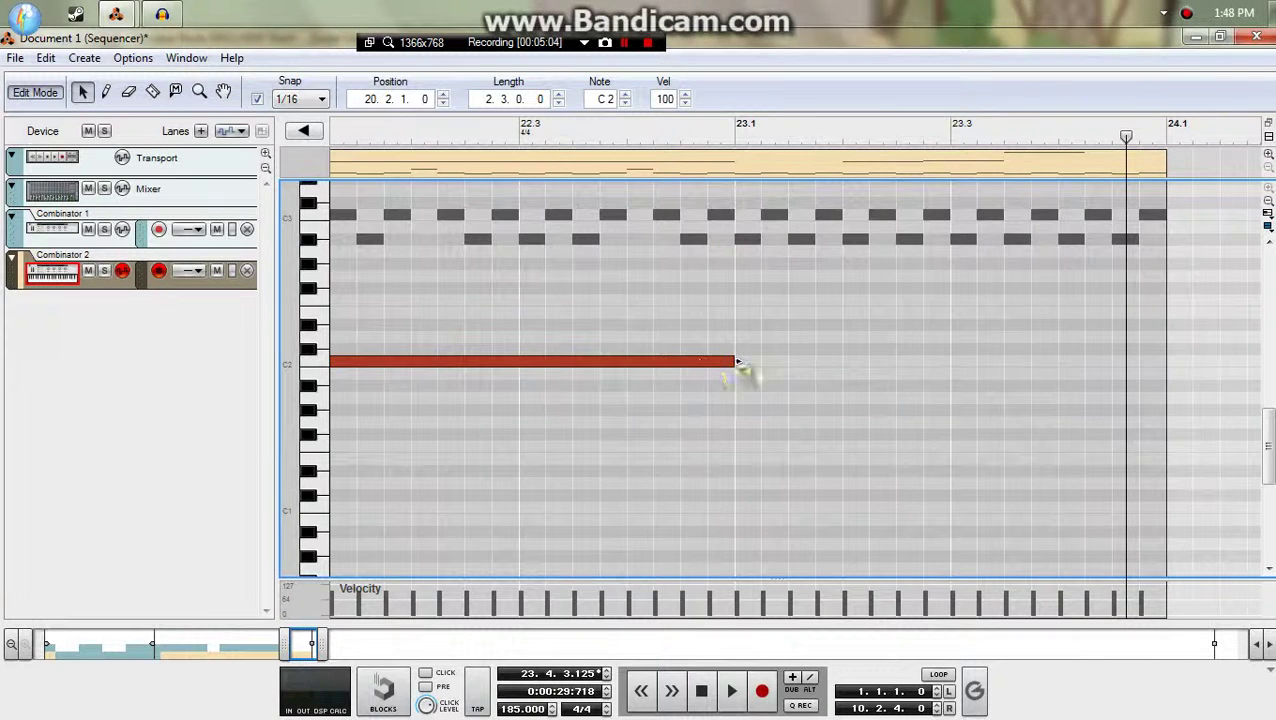
pyautogui.moveTo(739, 360); pyautogui.dragTo(1078, 362)
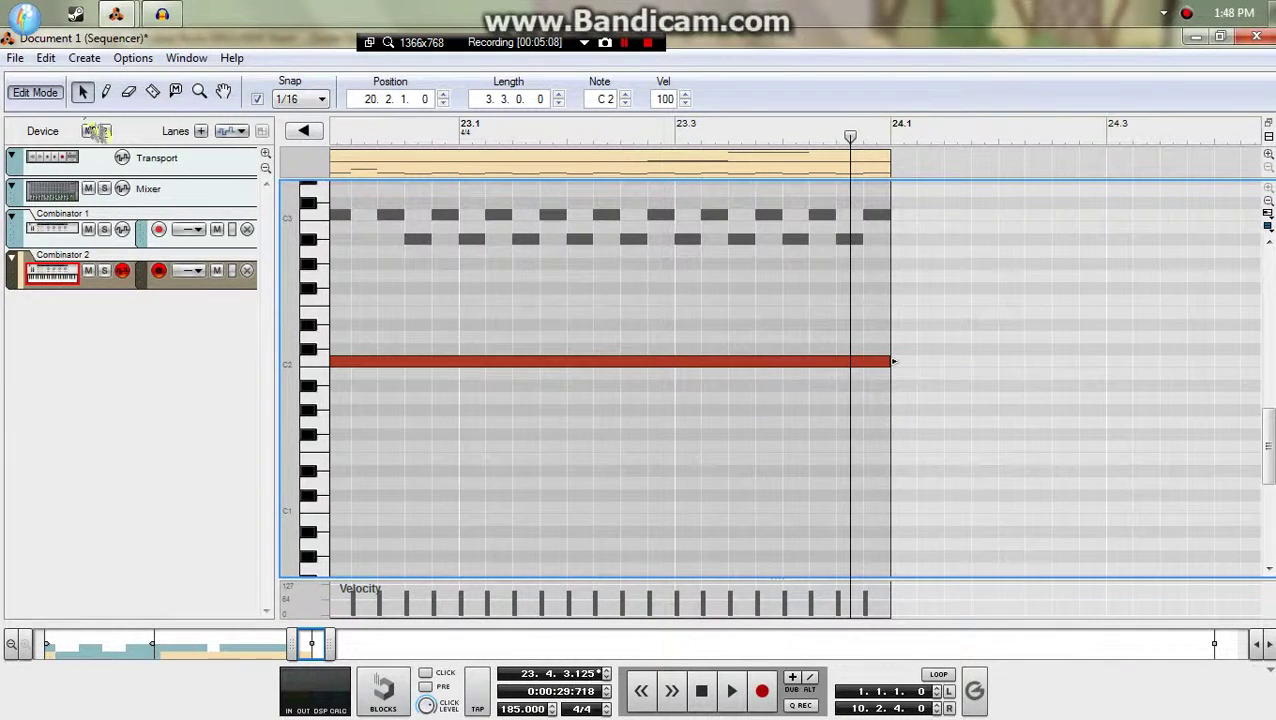
# - Play the arrangement through bar 23 to check the extended C2 note, and reopen the Combinator 2 clip starting at bar 21
pyautogui.click(60, 94)
pyautogui.moveTo(383, 138); pyautogui.dragTo(288, 140)
pyautogui.press('space')
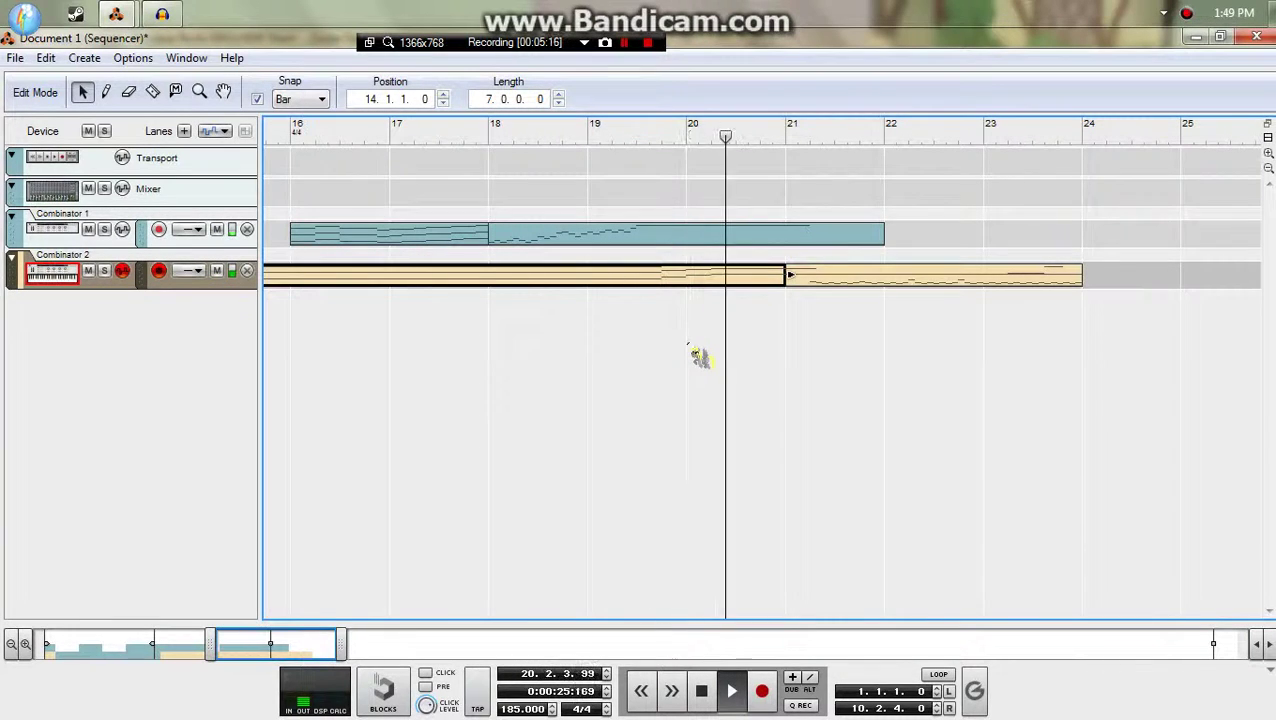
pyautogui.moveTo(261, 649); pyautogui.dragTo(312, 649)
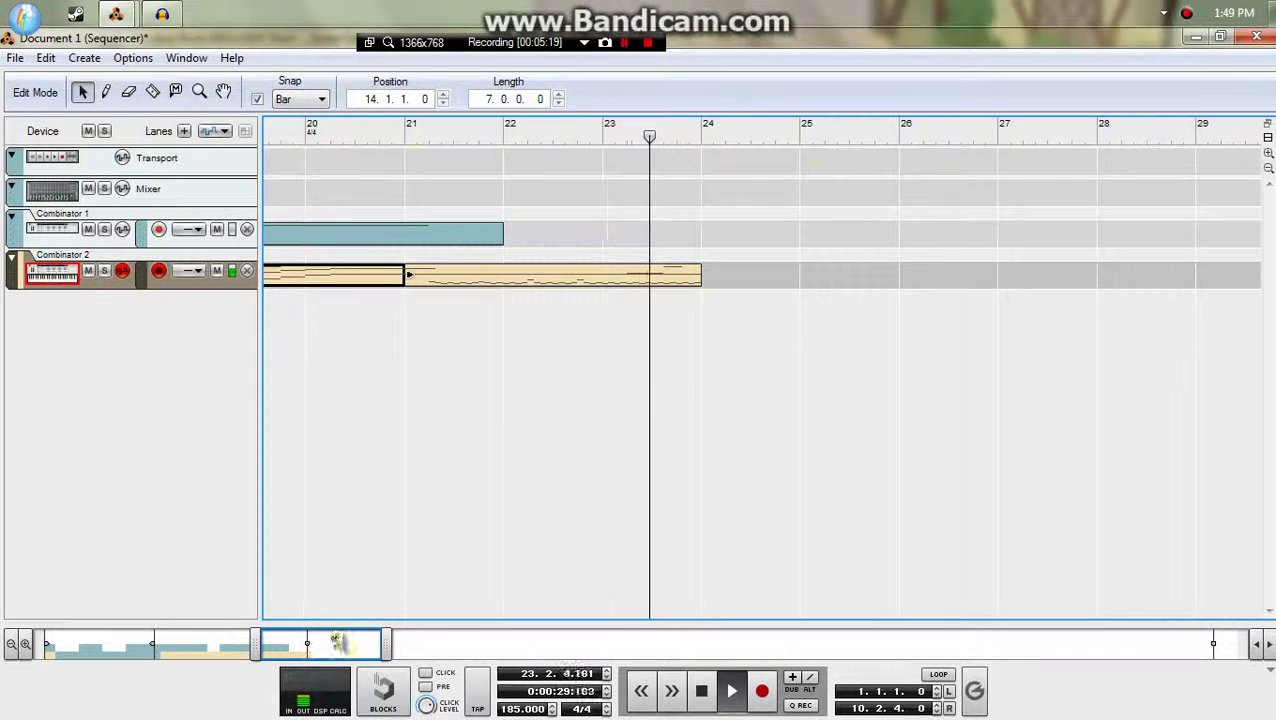
pyautogui.press('space')
pyautogui.click(689, 280)
pyautogui.doubleClick(680, 276)
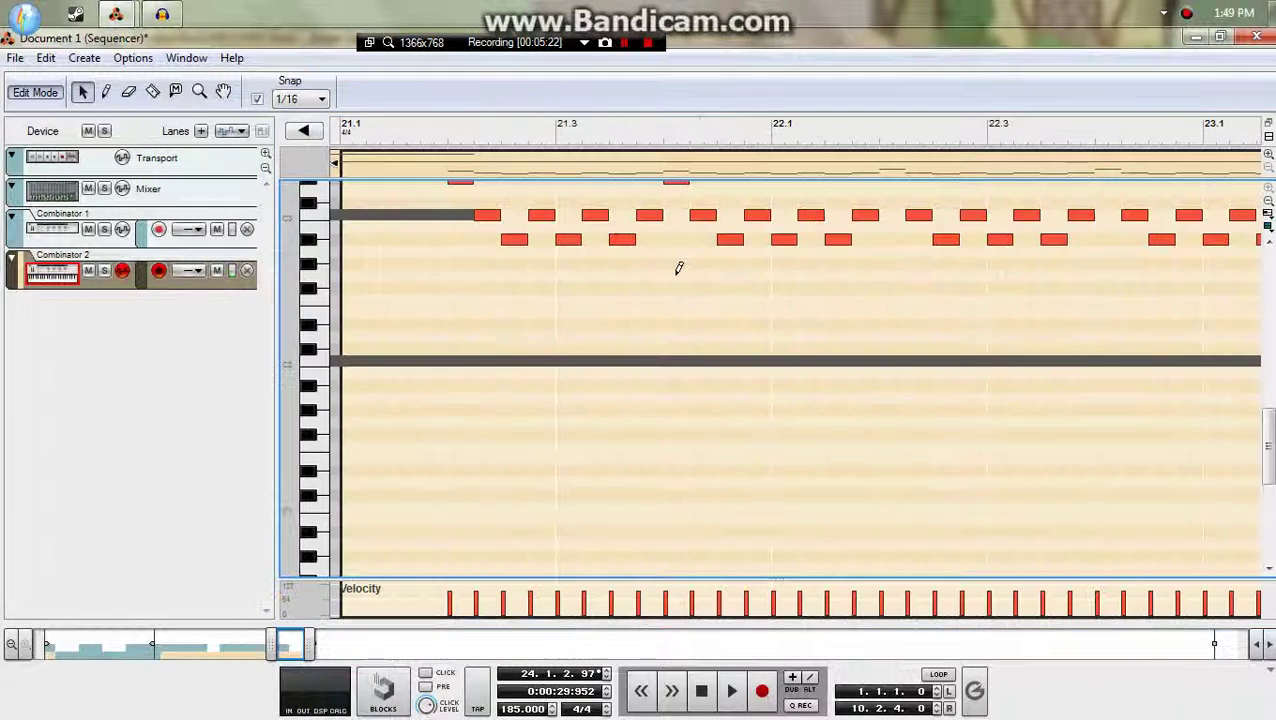
# - Switch to Audacity and listen to the reference recording from 1:18.973 and again from 1:22.029
pyautogui.hotkey('alt', 'Tab')
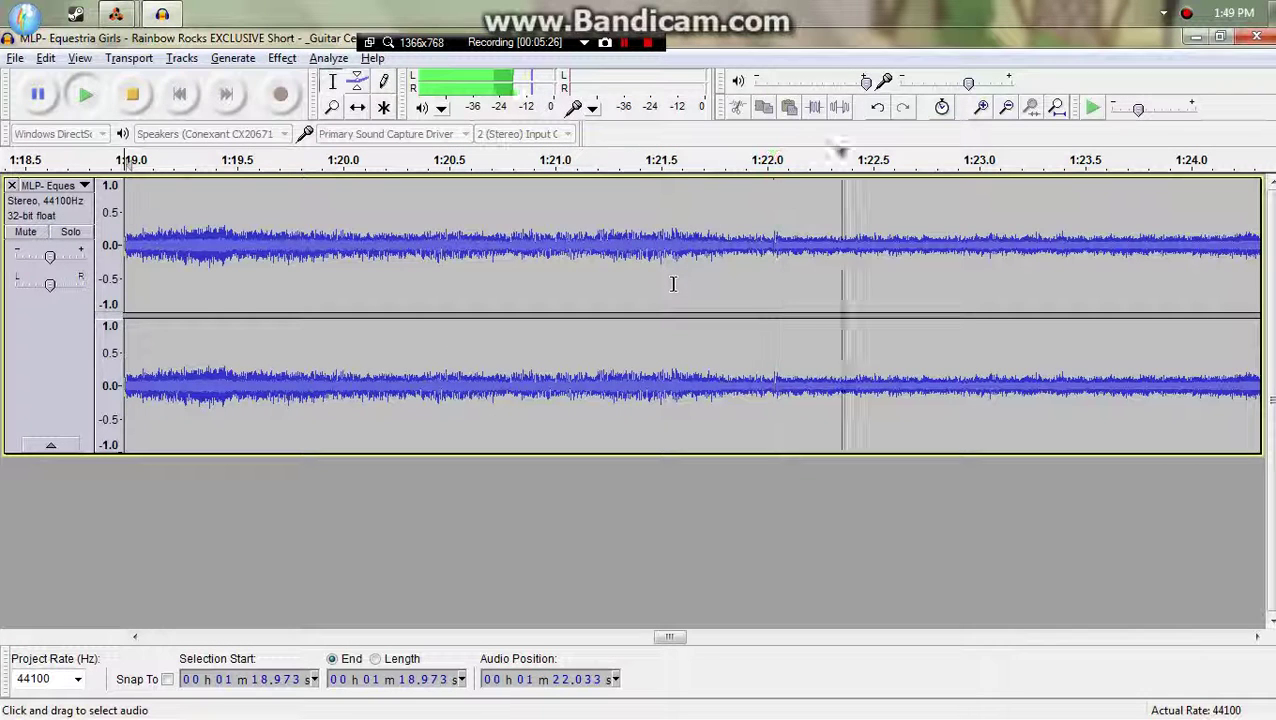
pyautogui.press('space')
pyautogui.press('space')
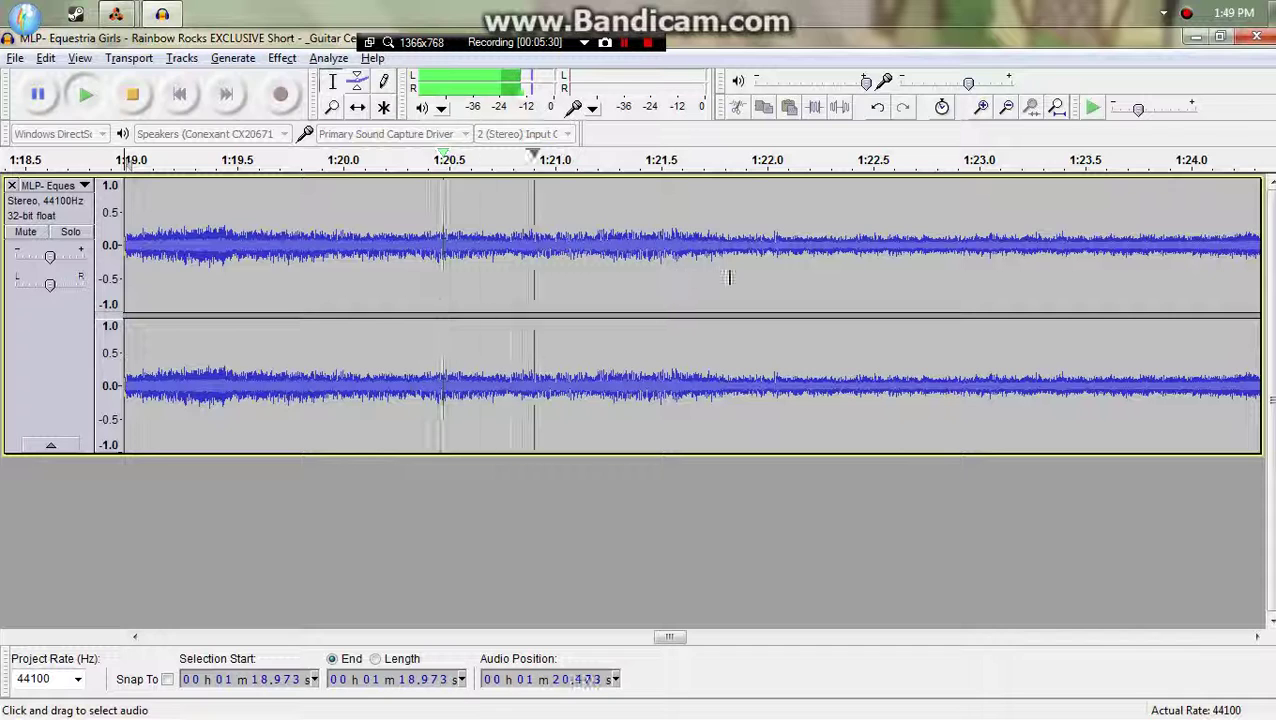
pyautogui.press('space')
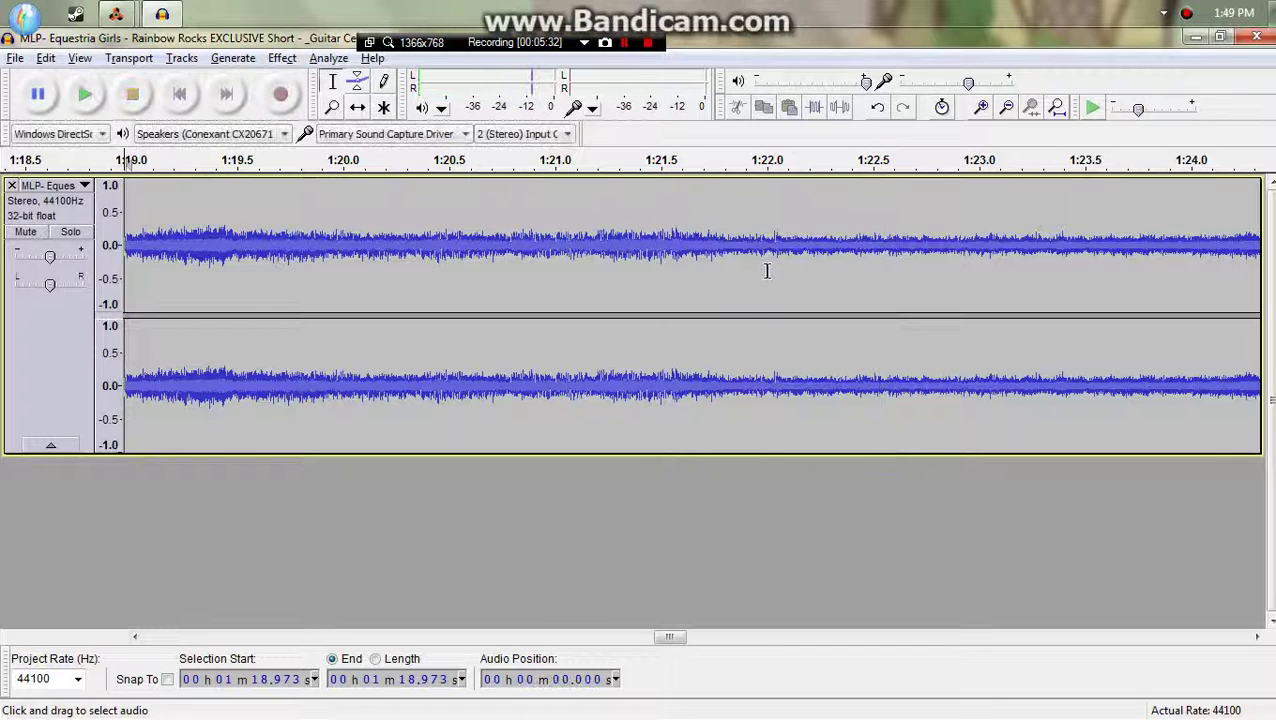
pyautogui.click(770, 271)
pyautogui.press('space')
pyautogui.press('space')
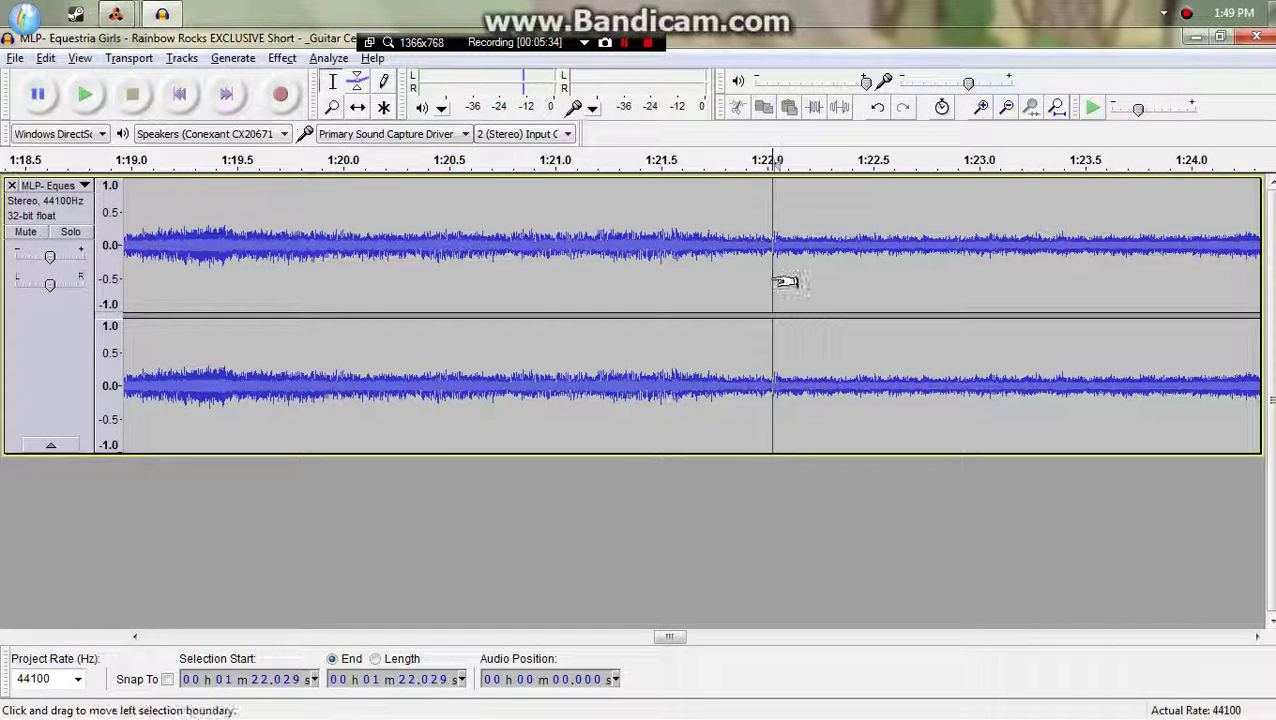
pyautogui.press('space')
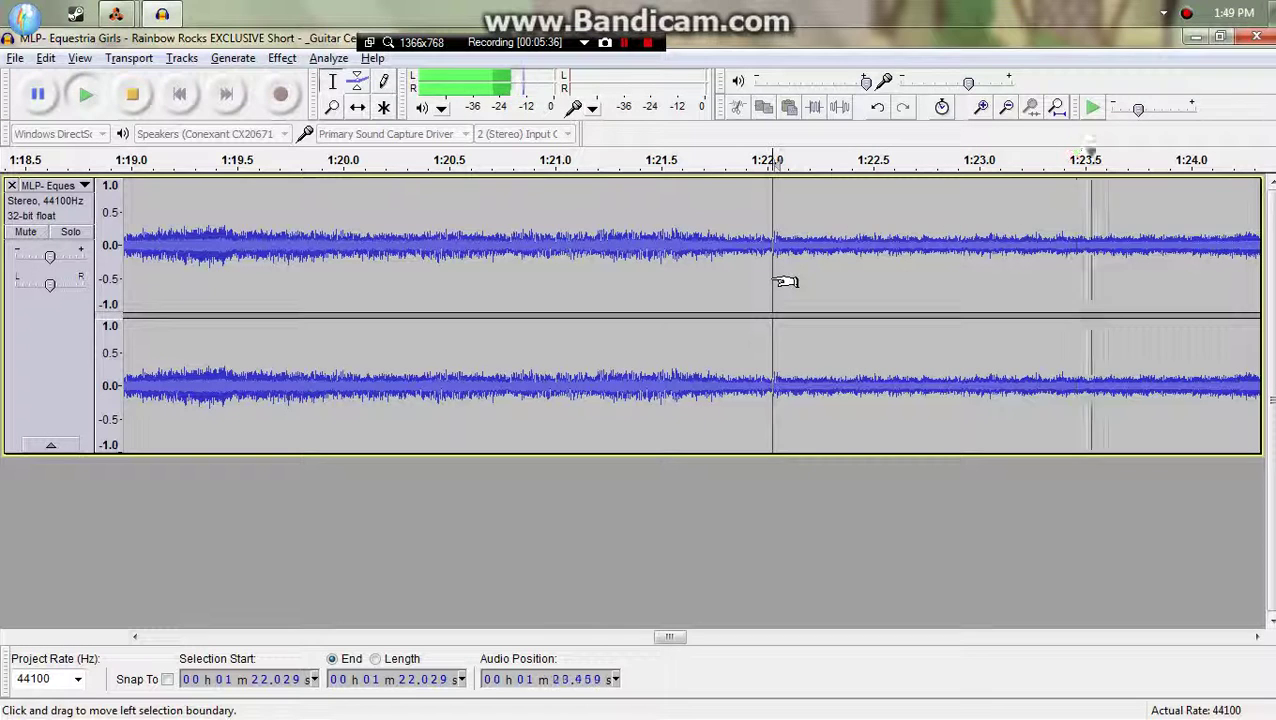
pyautogui.press('space')
pyautogui.press('space')
pyautogui.press('space')
pyautogui.hotkey('alt', 'Tab')
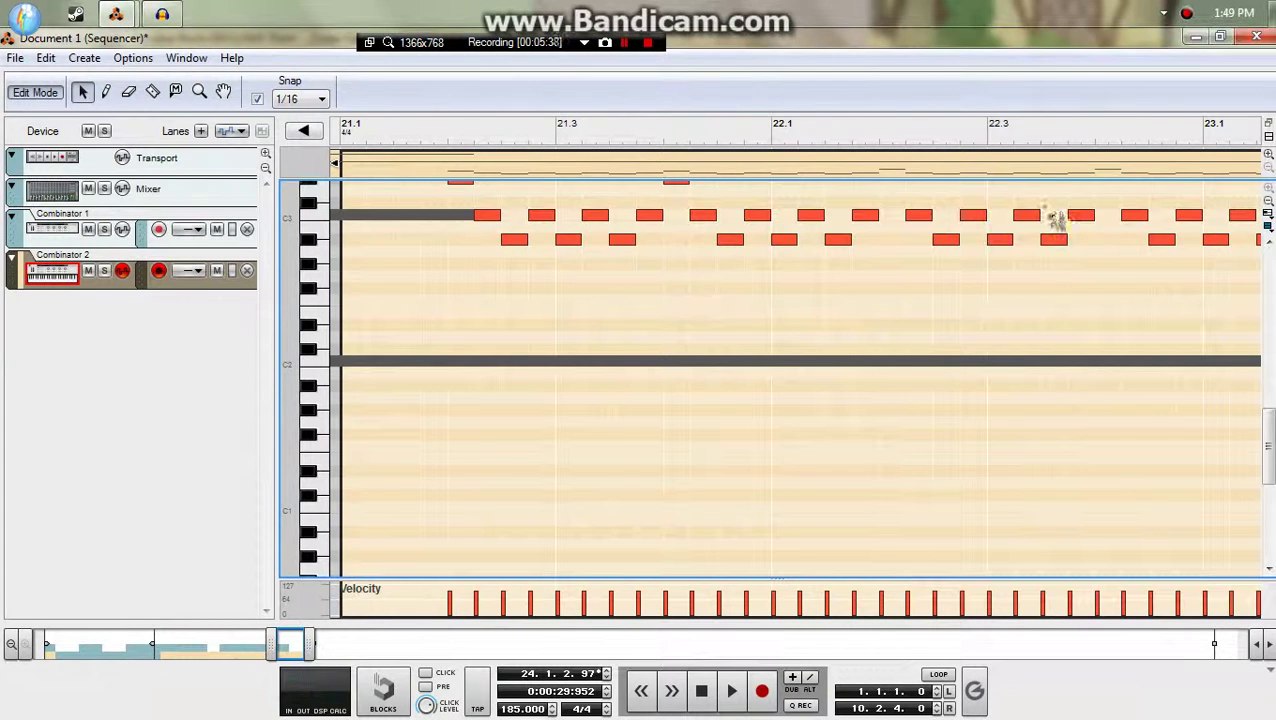
# - Lengthen the Combinator 2 clip by one bar so it ends at bar 25, and open it for note editing
pyautogui.click(24, 96)
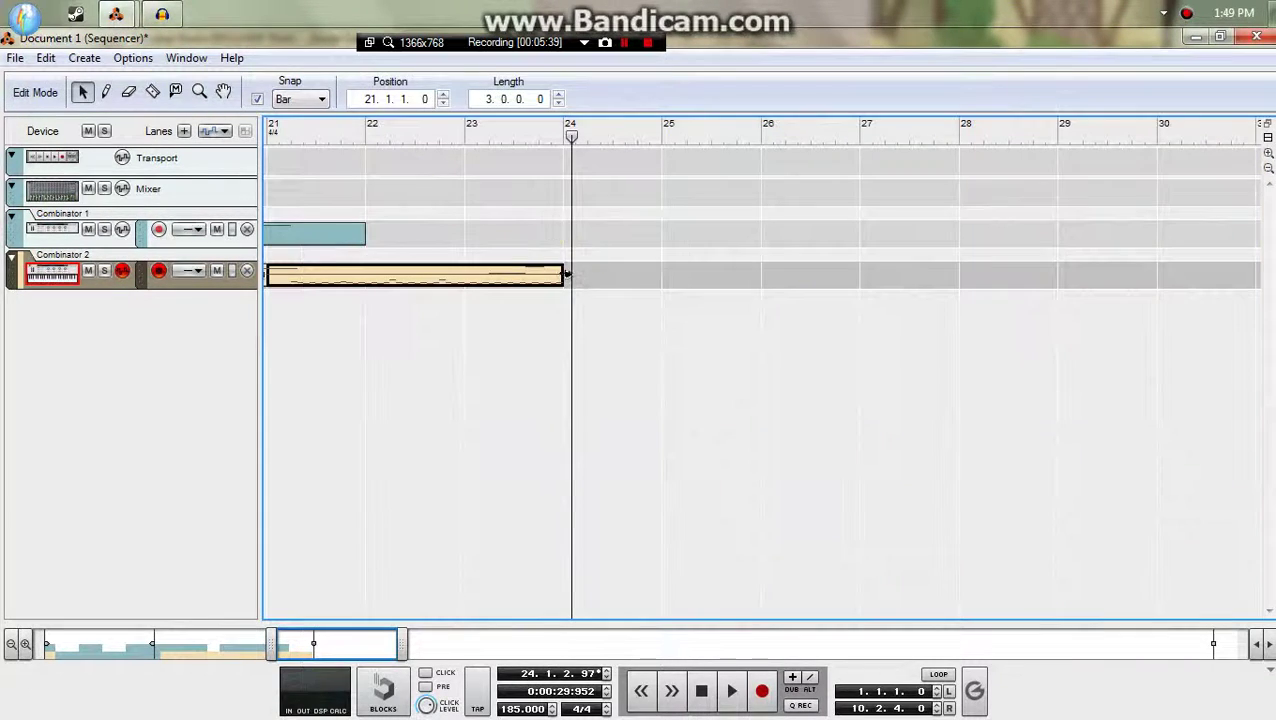
pyautogui.moveTo(565, 273); pyautogui.dragTo(594, 276)
pyautogui.doubleClick(618, 289)
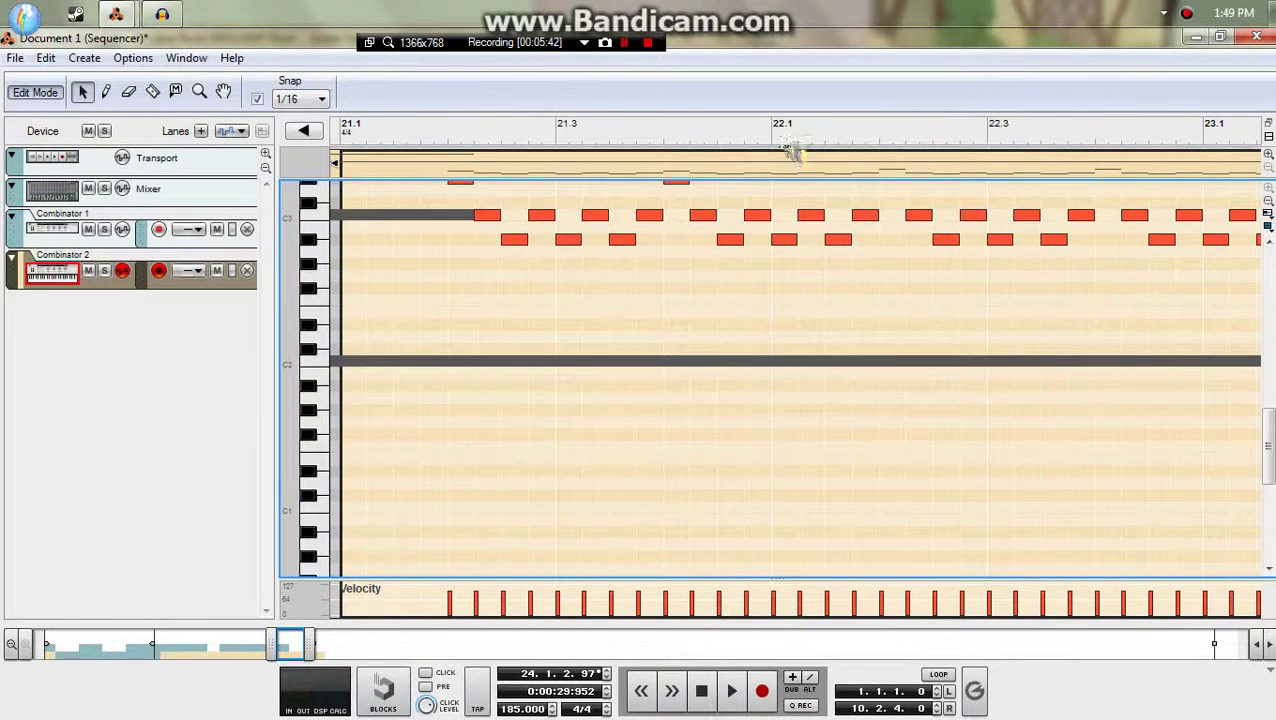
# - Play the clip's notes from 20.2.3 up to the empty bar 24
pyautogui.moveTo(785, 140); pyautogui.dragTo(65, 218)
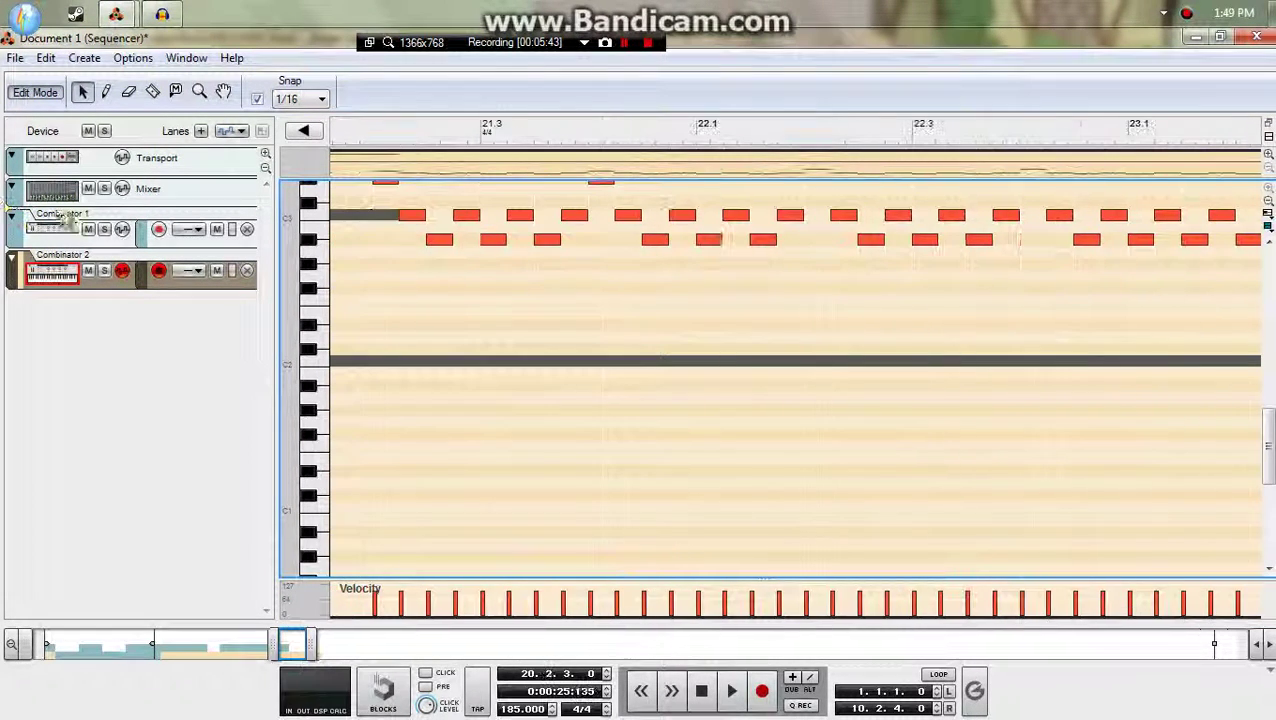
pyautogui.moveTo(1268, 446); pyautogui.dragTo(1268, 407)
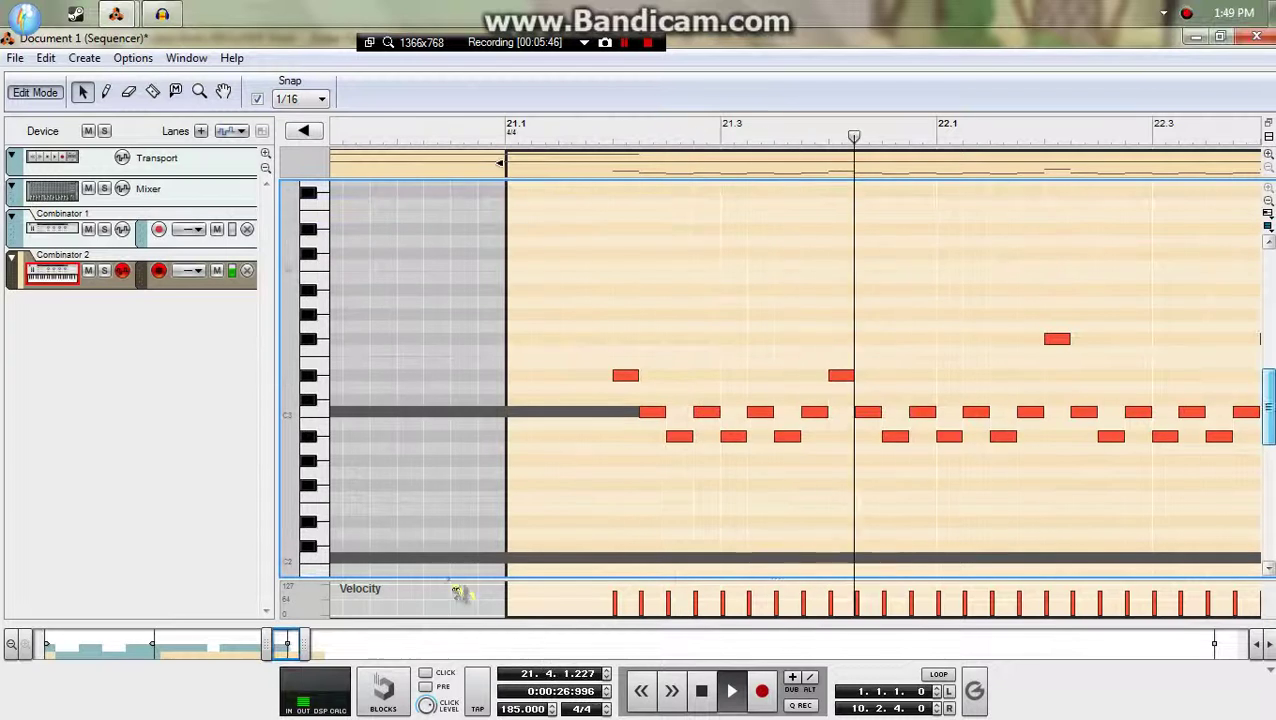
pyautogui.moveTo(290, 649); pyautogui.dragTo(321, 650)
pyautogui.press('space')
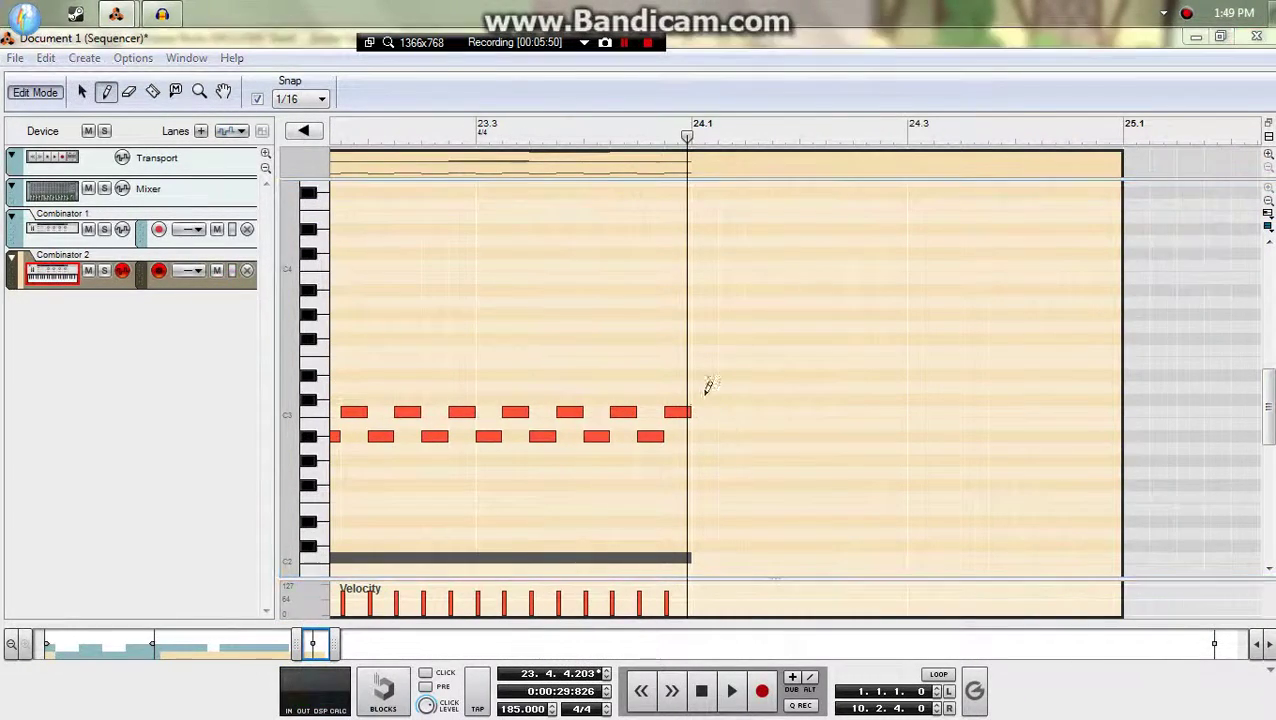
# - Listen to the Audacity reference from successively earlier start points, 1:21.989, 1:21.874 and 1:21.786
pyautogui.hotkey('alt', 'Tab')
pyautogui.press('space')
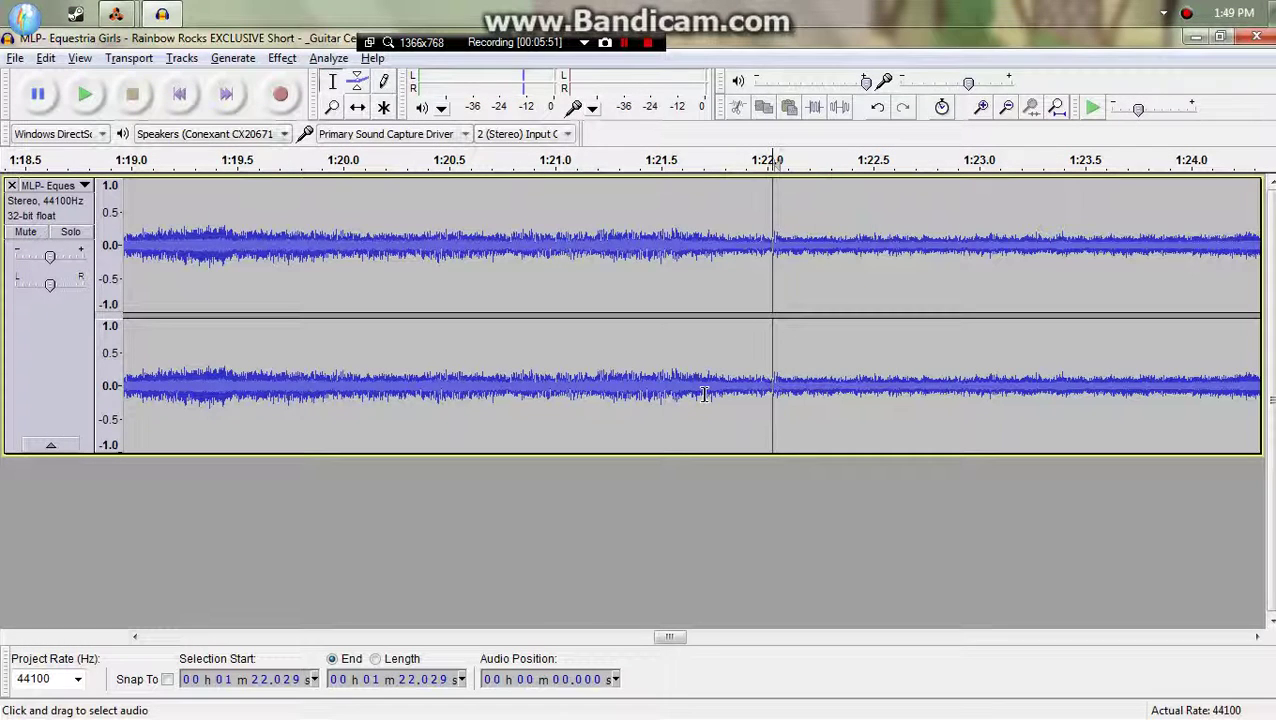
pyautogui.click(764, 282)
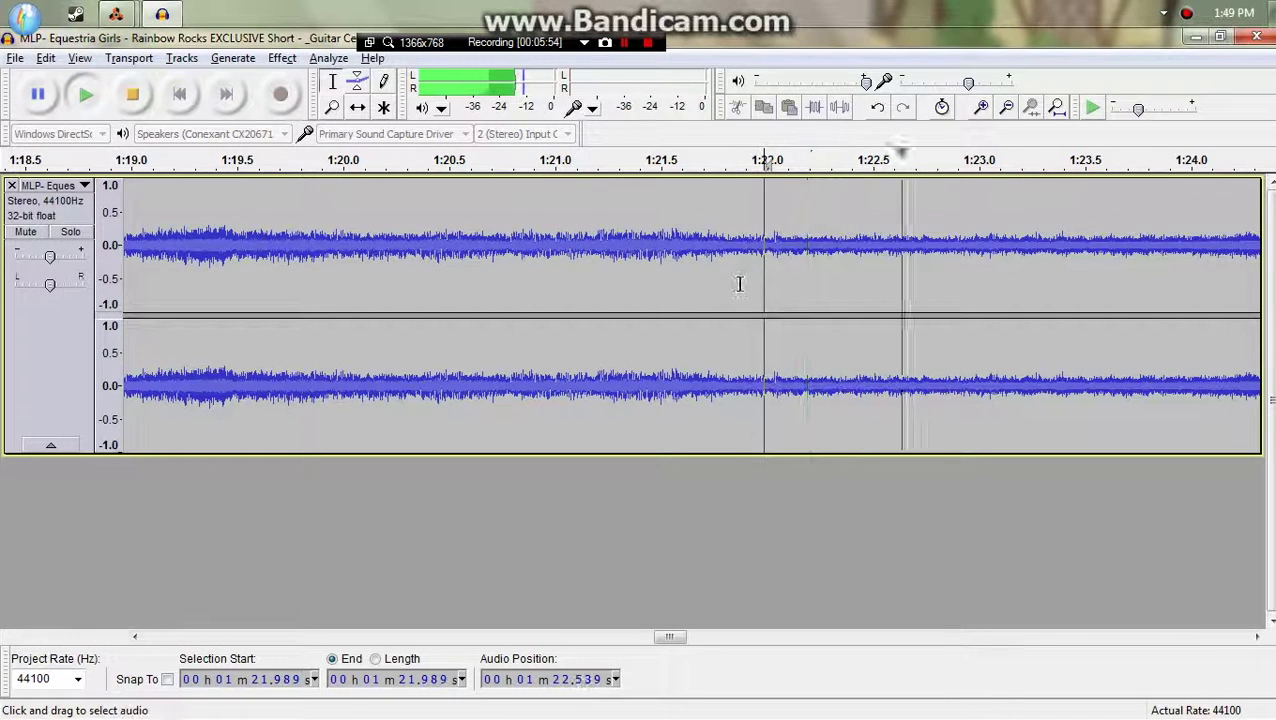
pyautogui.click(741, 287)
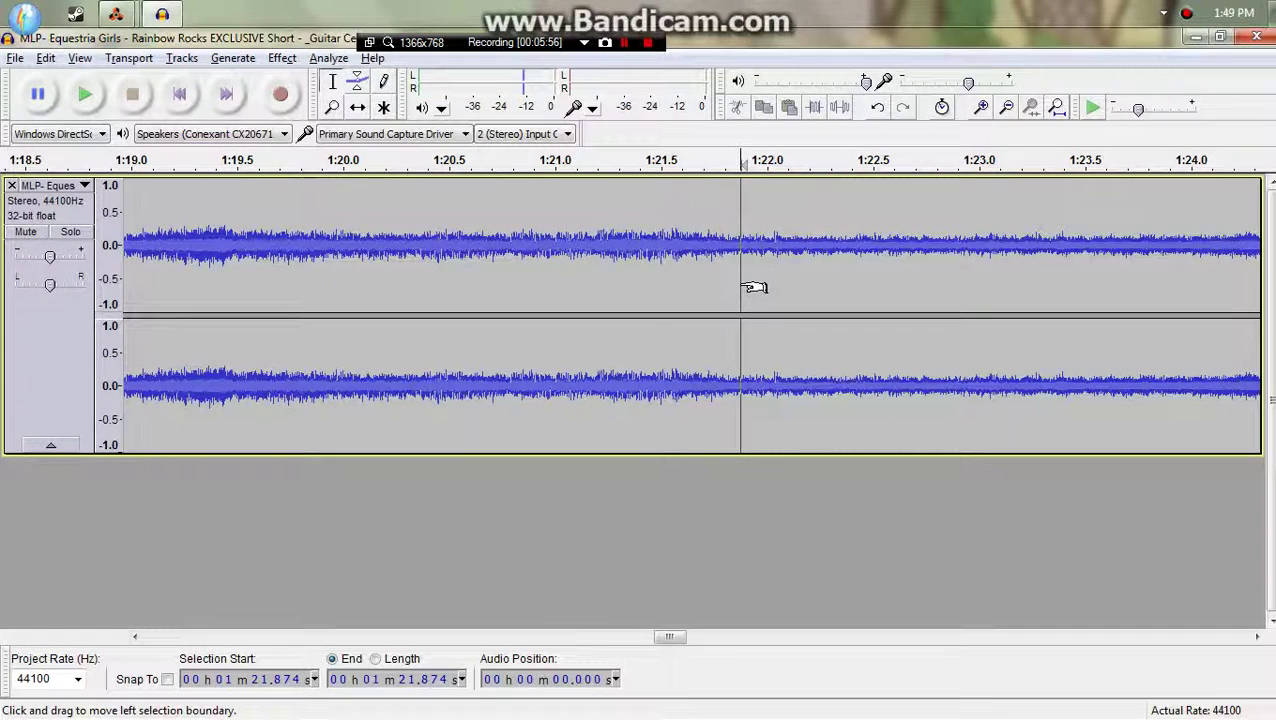
pyautogui.press('space')
pyautogui.click(722, 288)
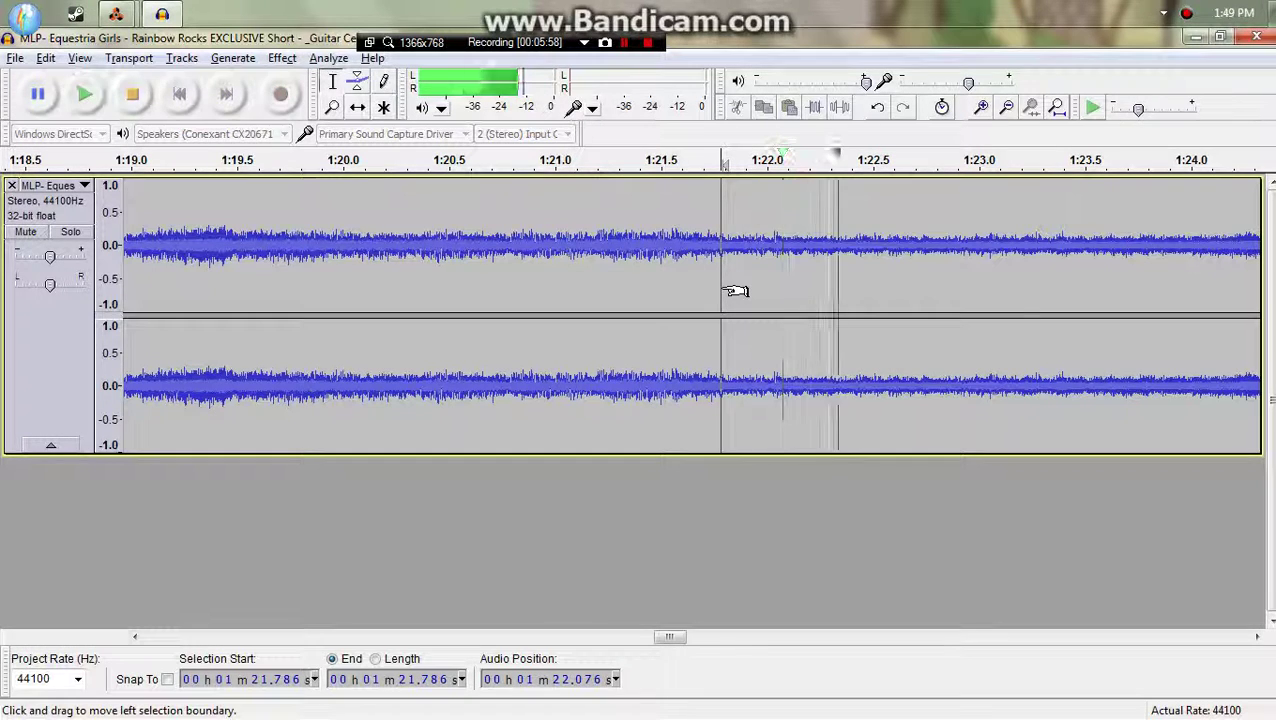
pyautogui.press('space')
# - Return to Reason and add sixteenth notes at 24.1.1 on C3 and at 24.1.2 on F2
pyautogui.hotkey('alt', 'Tab')
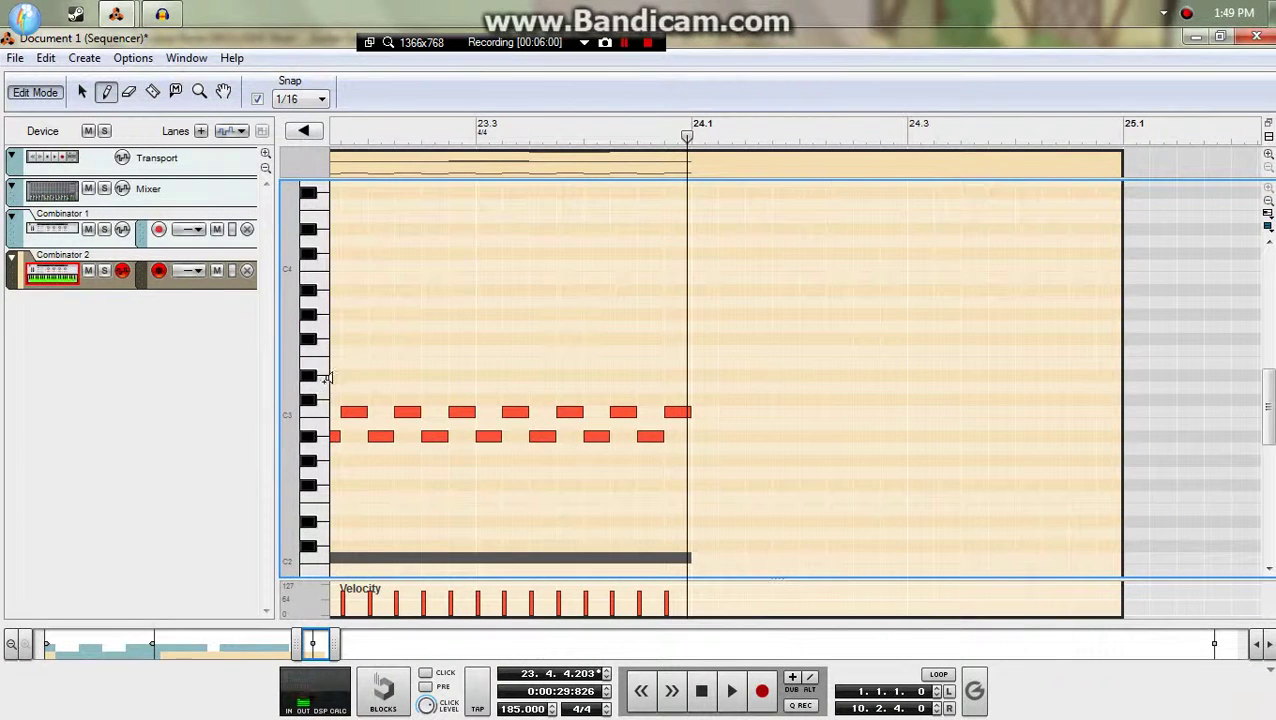
pyautogui.click(709, 409)
pyautogui.click(731, 483)
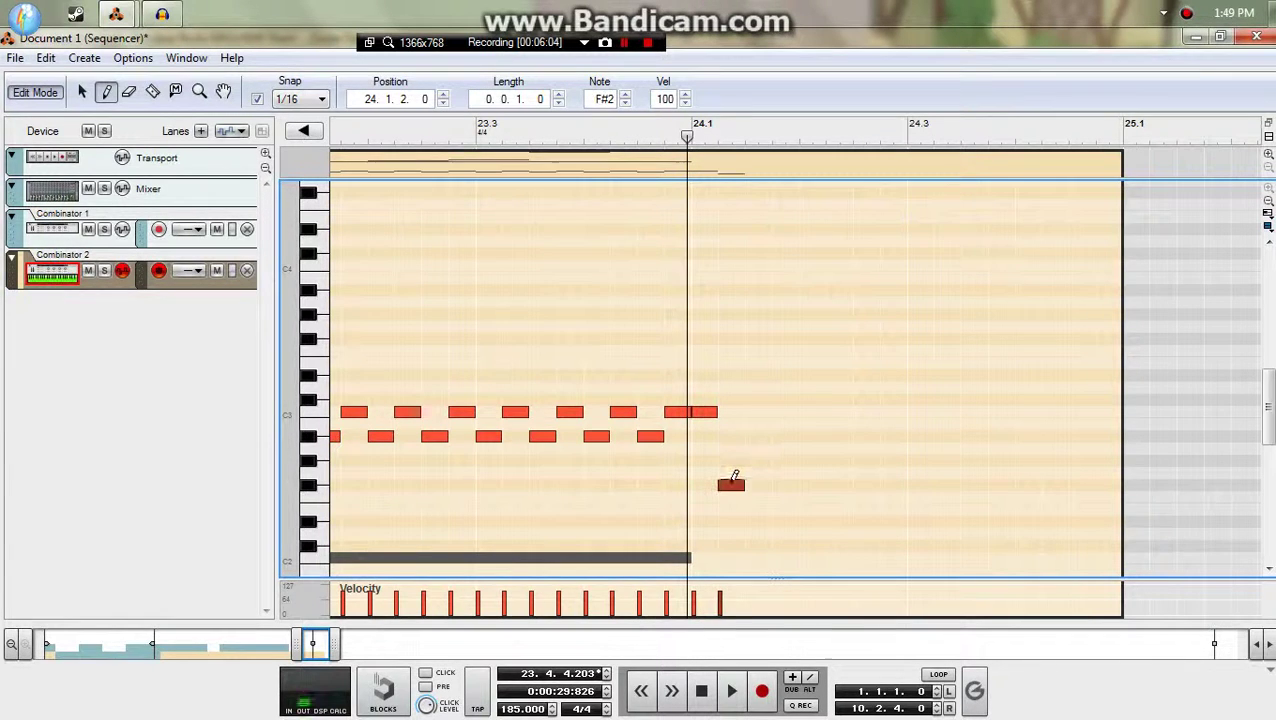
pyautogui.moveTo(731, 492); pyautogui.dragTo(742, 507)
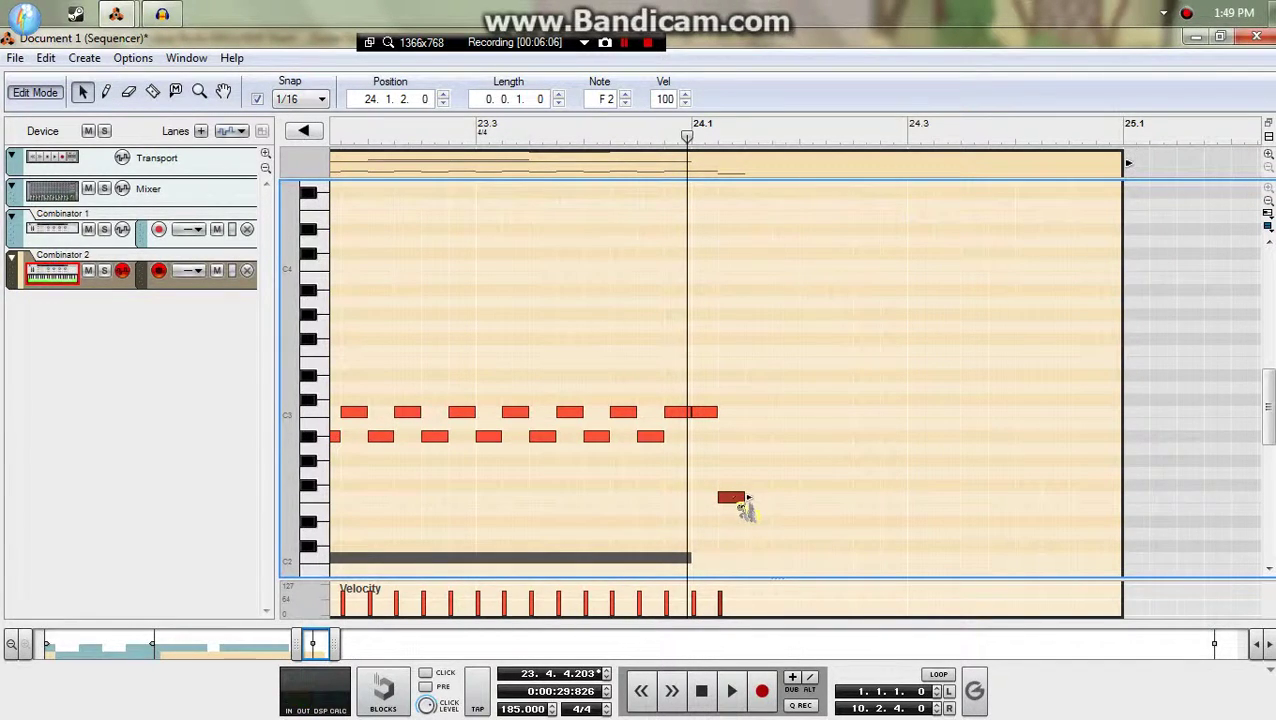
# - Replay the Audacity reference from 1:21.786 and 1:21.741 to compare the first notes of bar 24
pyautogui.hotkey('alt', 'Tab')
pyautogui.press('space')
pyautogui.press('space')
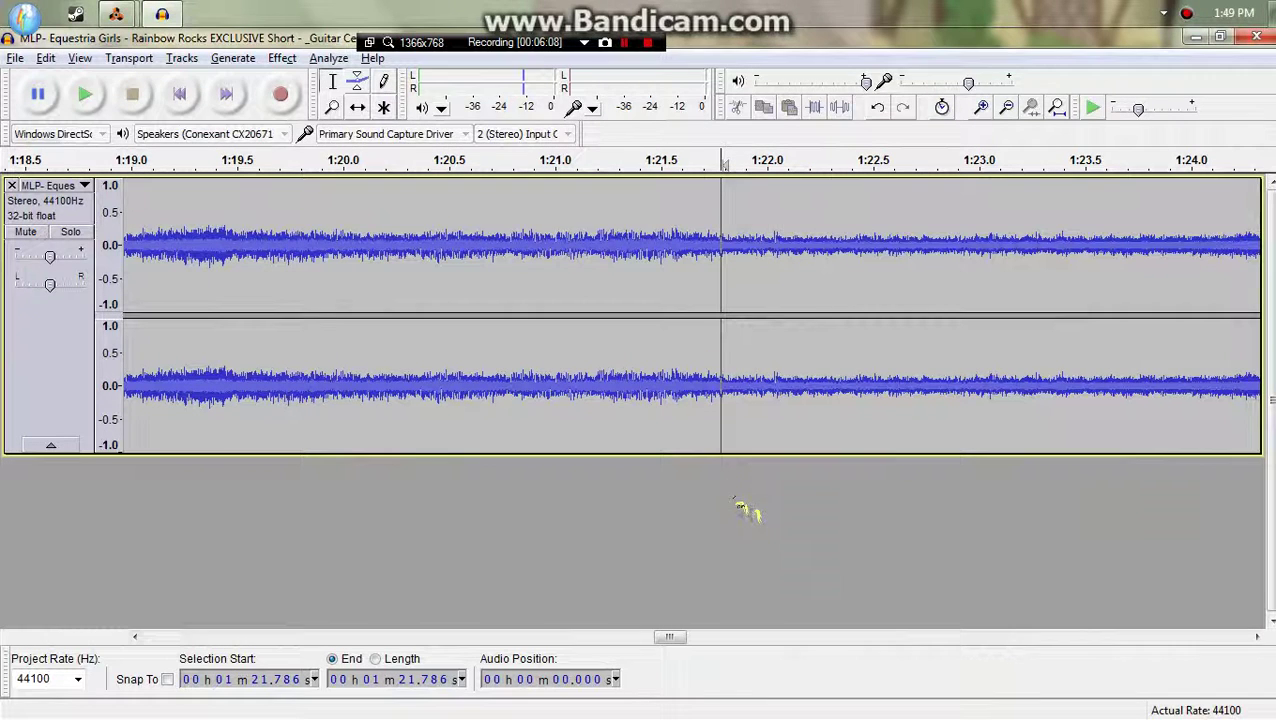
pyautogui.press('space')
pyautogui.click(712, 397)
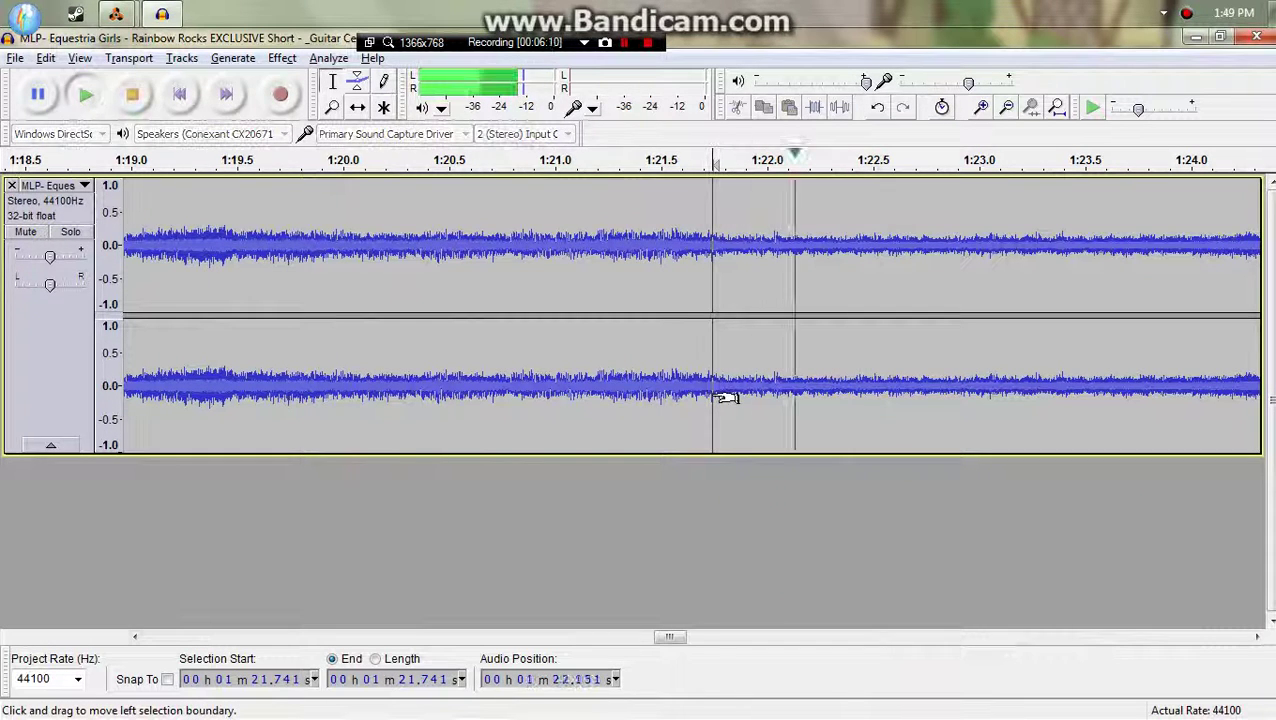
pyautogui.hotkey('alt', 'Tab')
# - Raise the note at 24.1.2 to F#2 and on to G2, auditioning the pitch
pyautogui.click(743, 506)
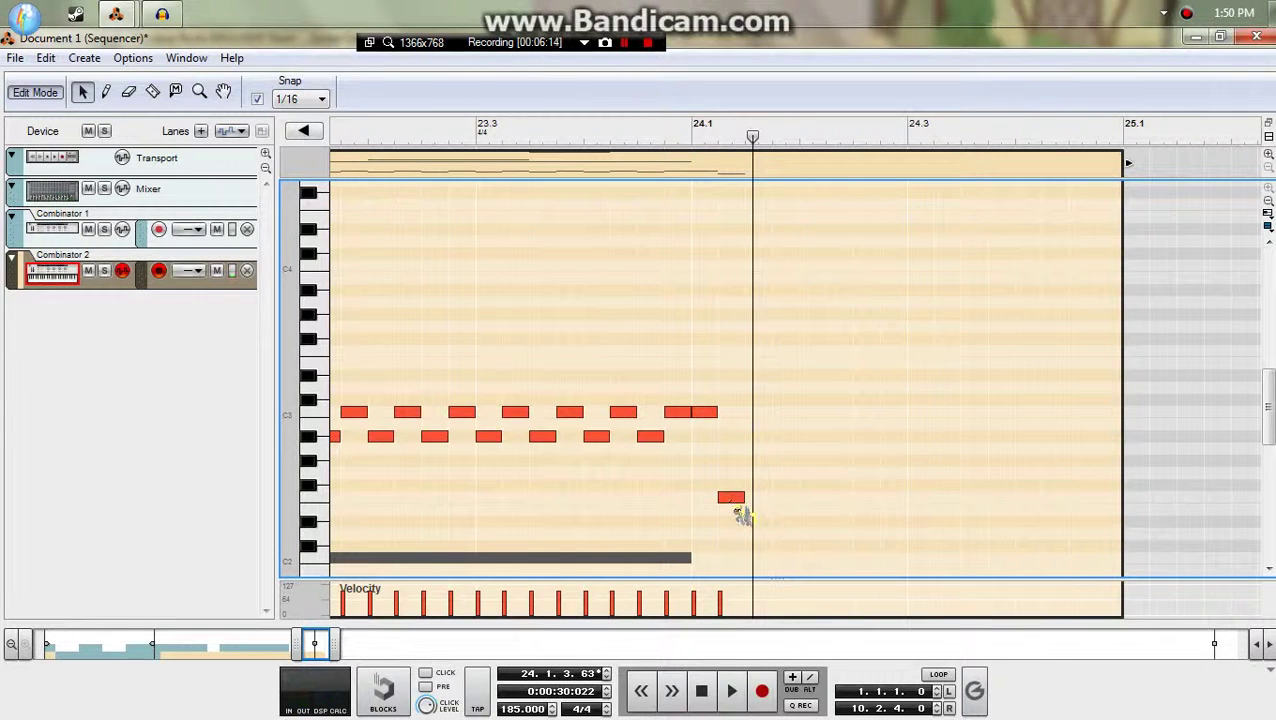
pyautogui.moveTo(735, 498); pyautogui.dragTo(733, 488)
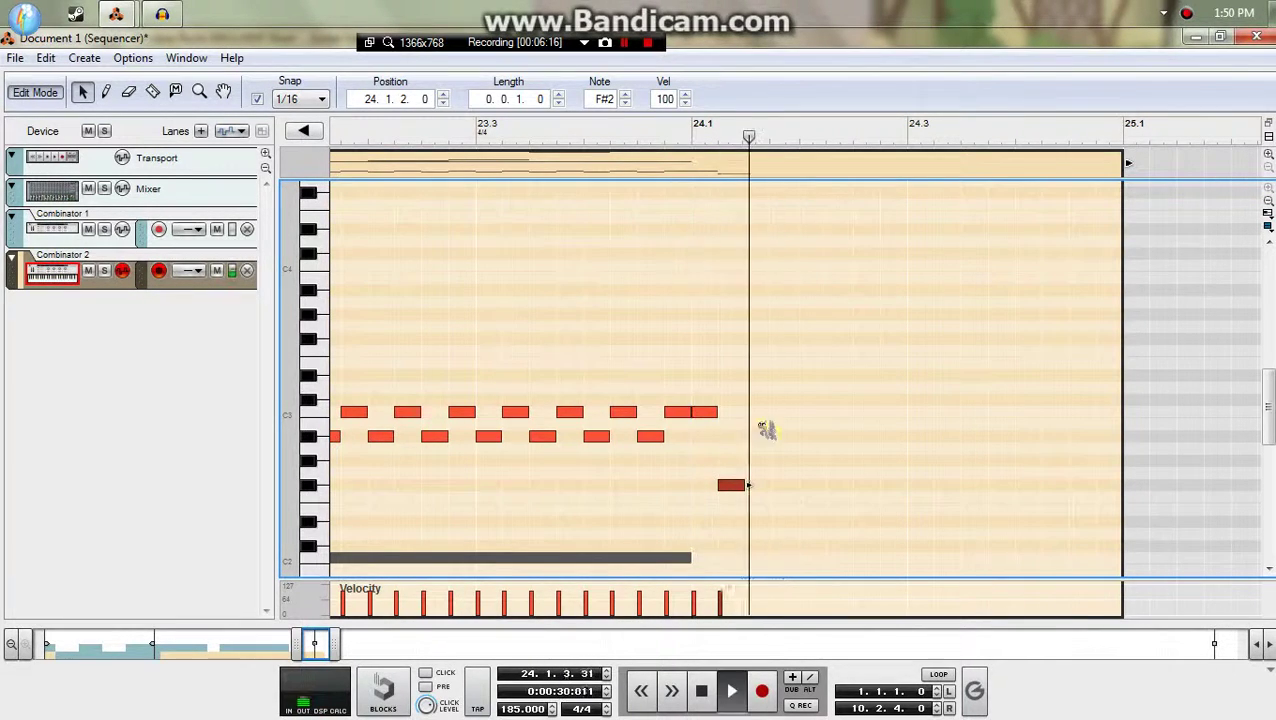
pyautogui.moveTo(758, 470); pyautogui.dragTo(744, 484)
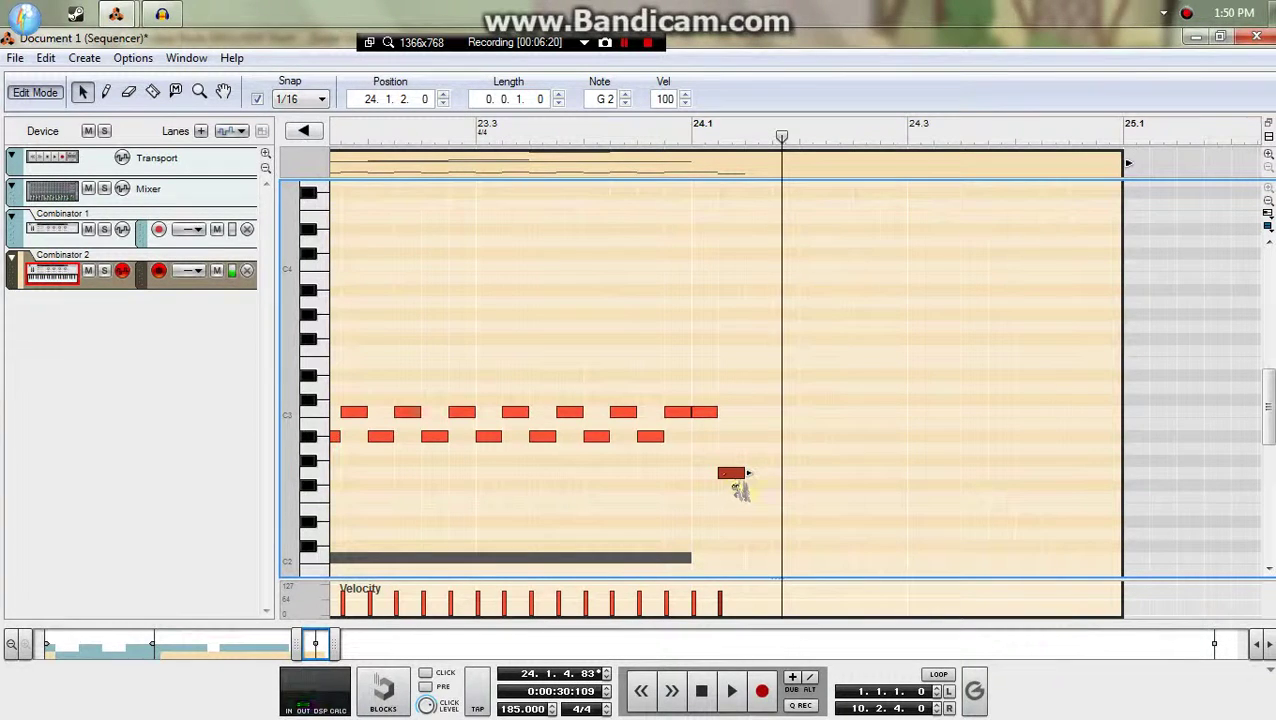
# - Copy sixteenth notes to C2 at 24.1.3 and G2 at 24.1.4, and play the start of bar 24
pyautogui.click(761, 510)
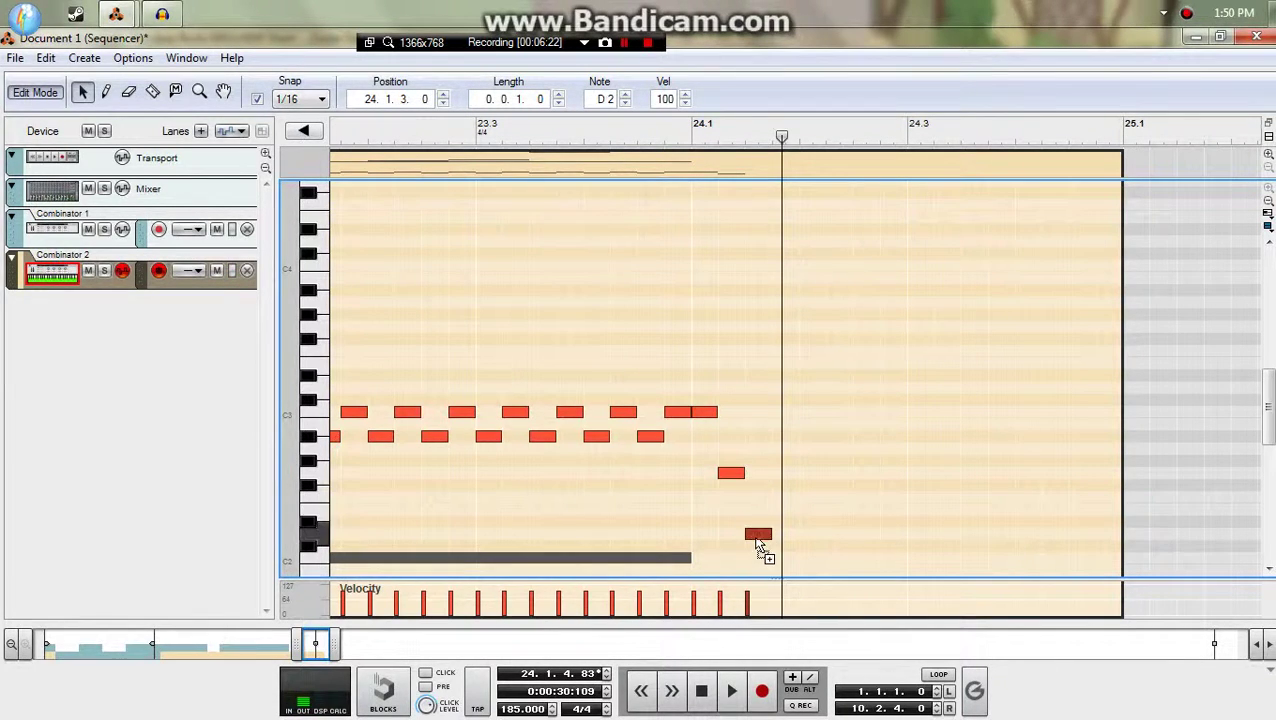
pyautogui.click(782, 534)
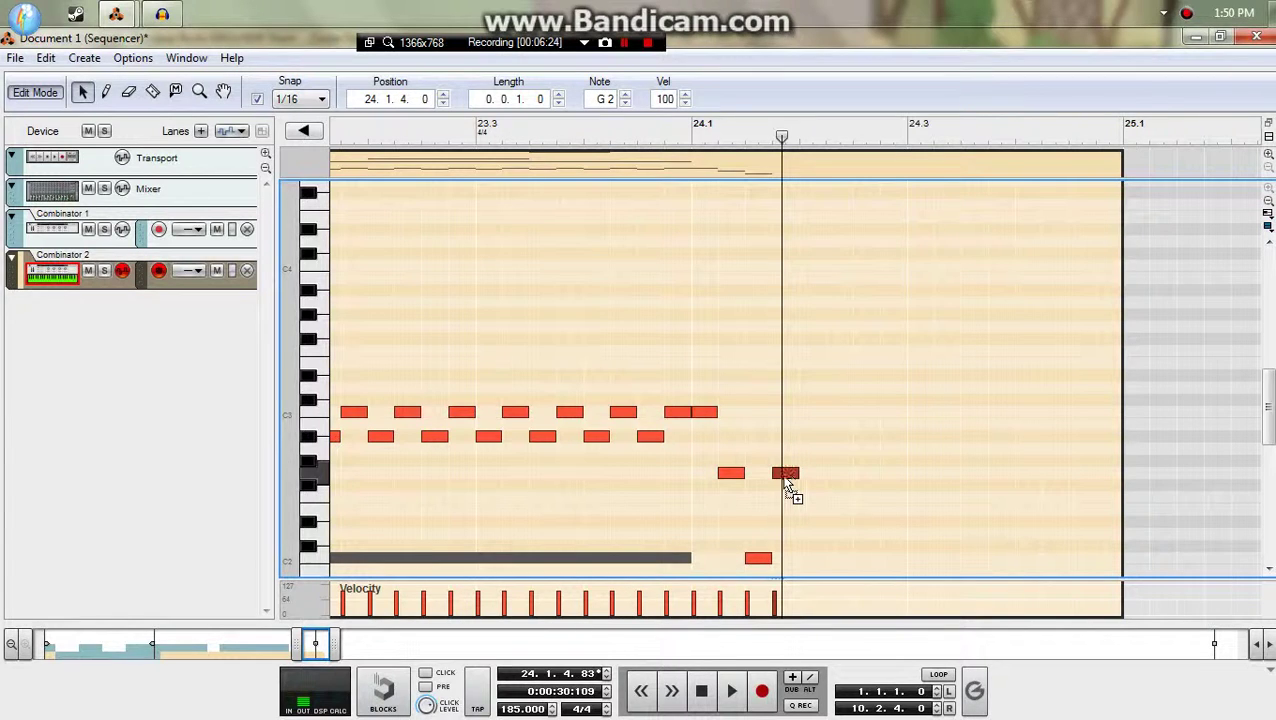
pyautogui.moveTo(785, 476); pyautogui.dragTo(771, 544)
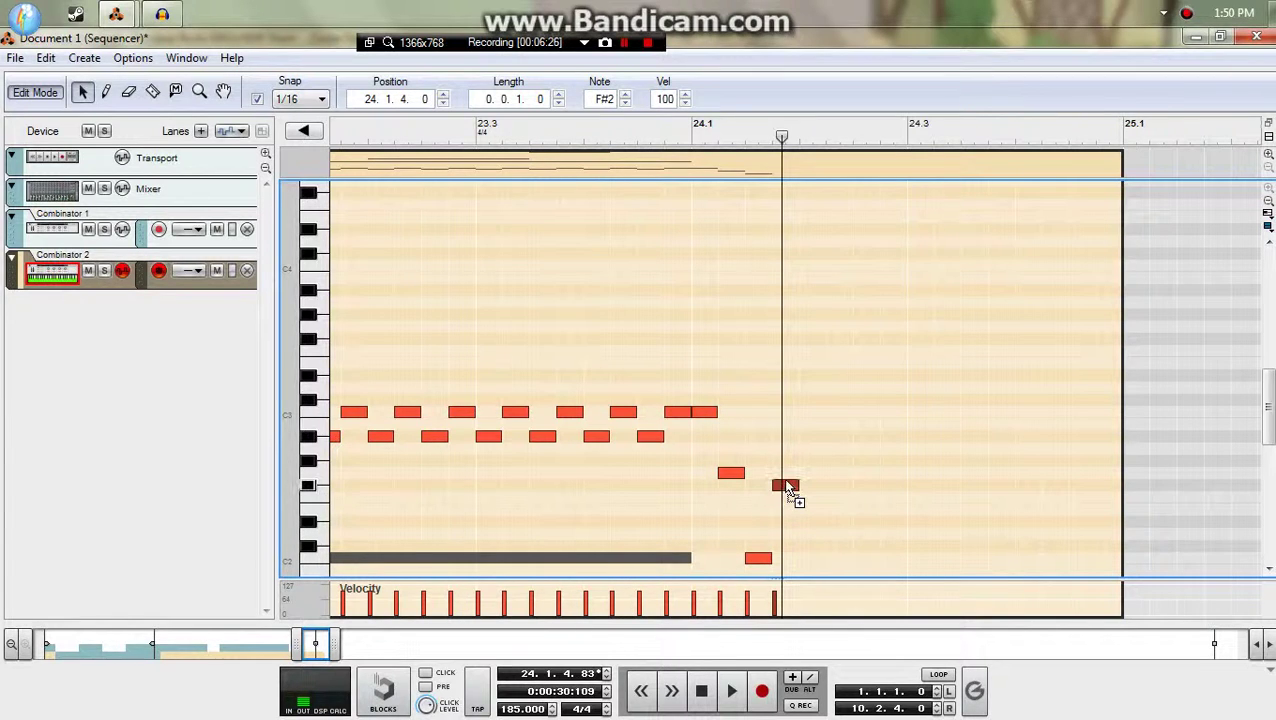
pyautogui.click(685, 140)
pyautogui.press('space')
pyautogui.press('space')
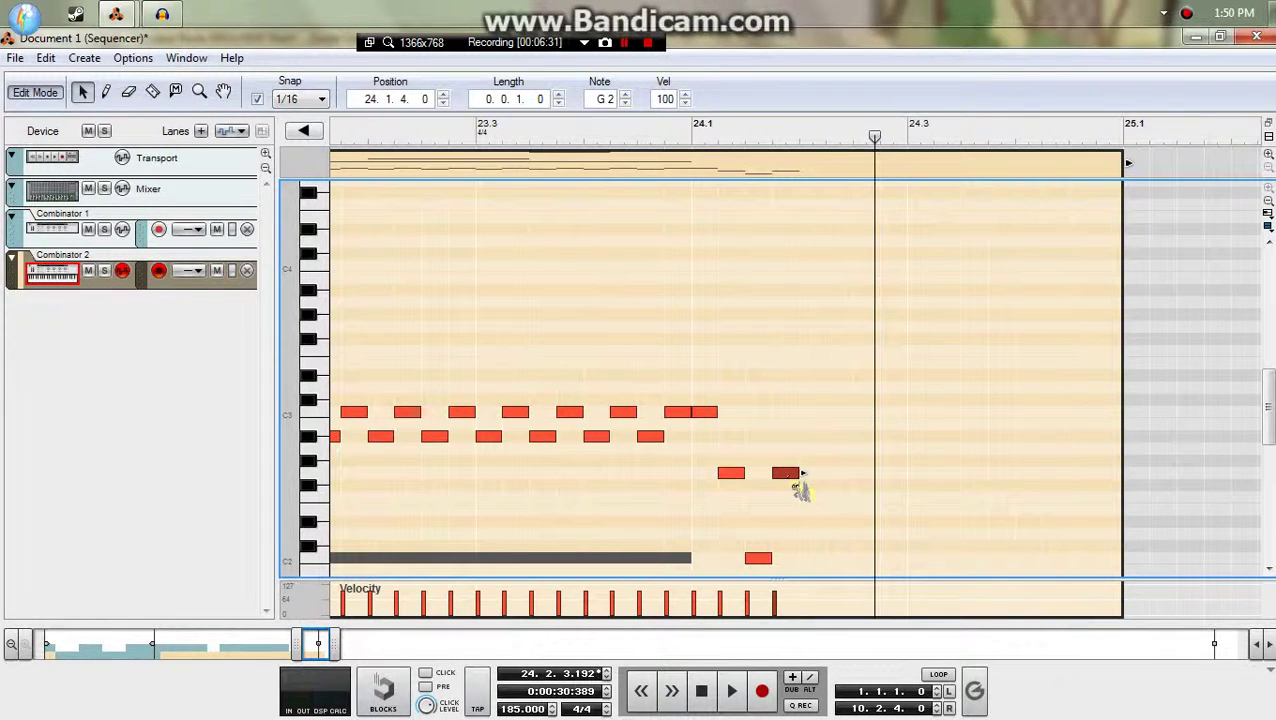
pyautogui.click(707, 150)
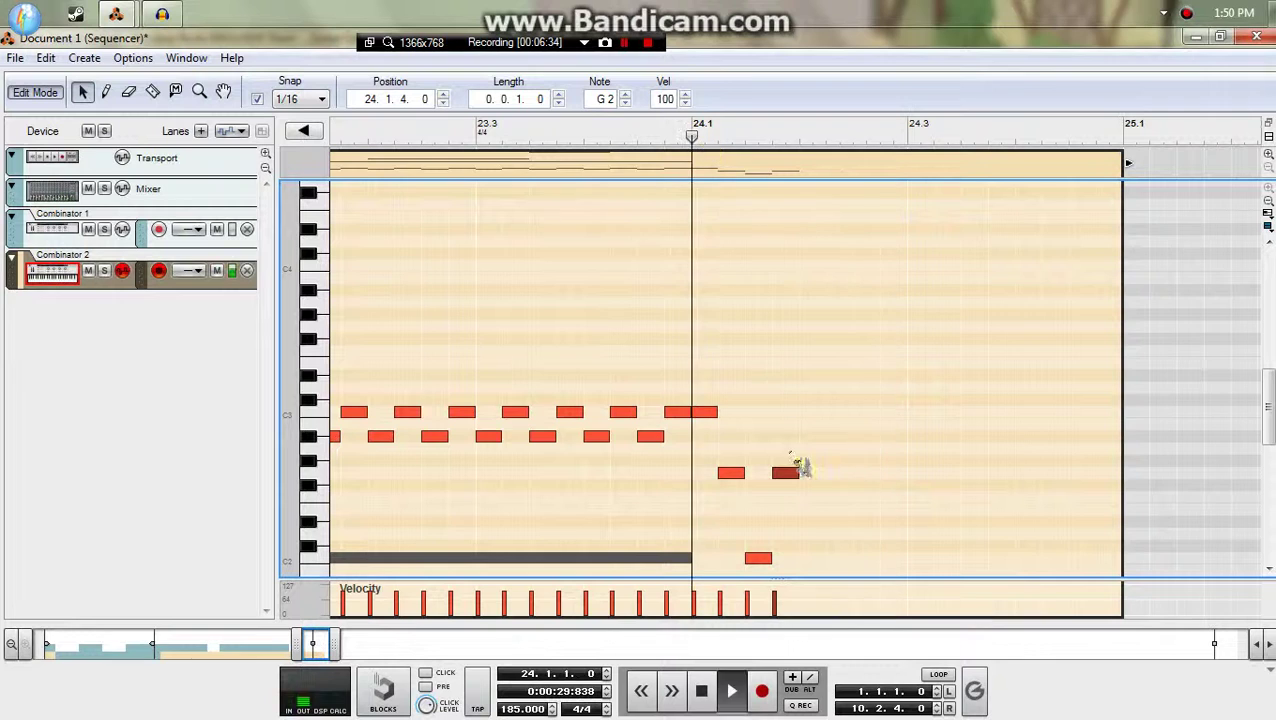
pyautogui.moveTo(838, 442); pyautogui.dragTo(735, 475)
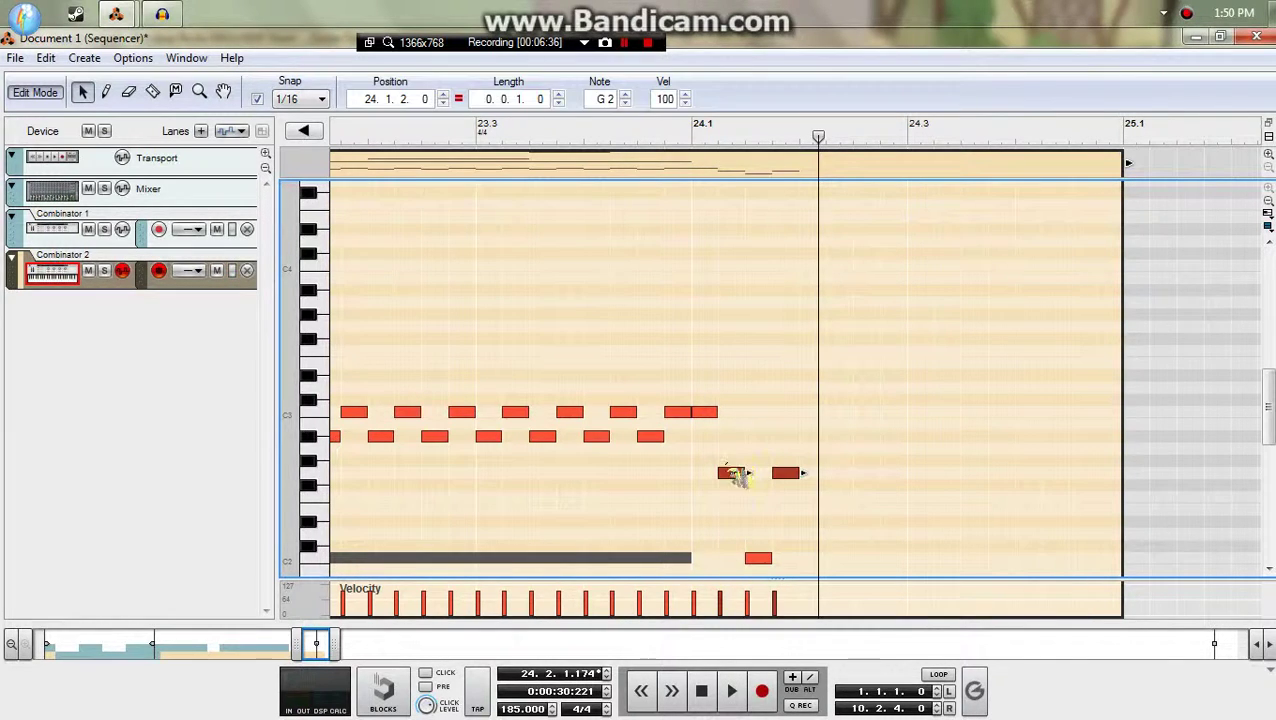
pyautogui.moveTo(880, 442); pyautogui.dragTo(697, 496)
pyautogui.moveTo(736, 317); pyautogui.dragTo(838, 315)
pyautogui.hotkey('ctrl', 'z')
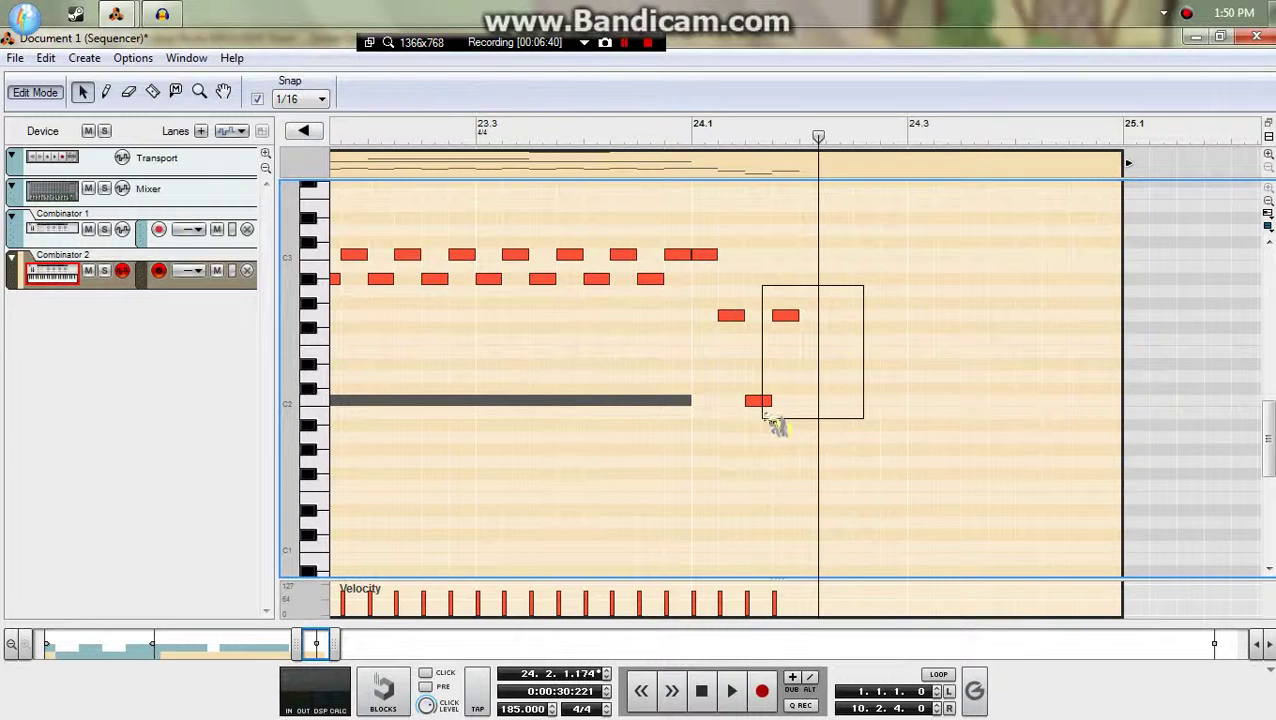
# - Duplicate the C2 and G2 notes at 24.1.3 and 24.1.4 twice to fill up to 24.2.4, and play from 24.1.1
pyautogui.moveTo(772, 421); pyautogui.dragTo(774, 418)
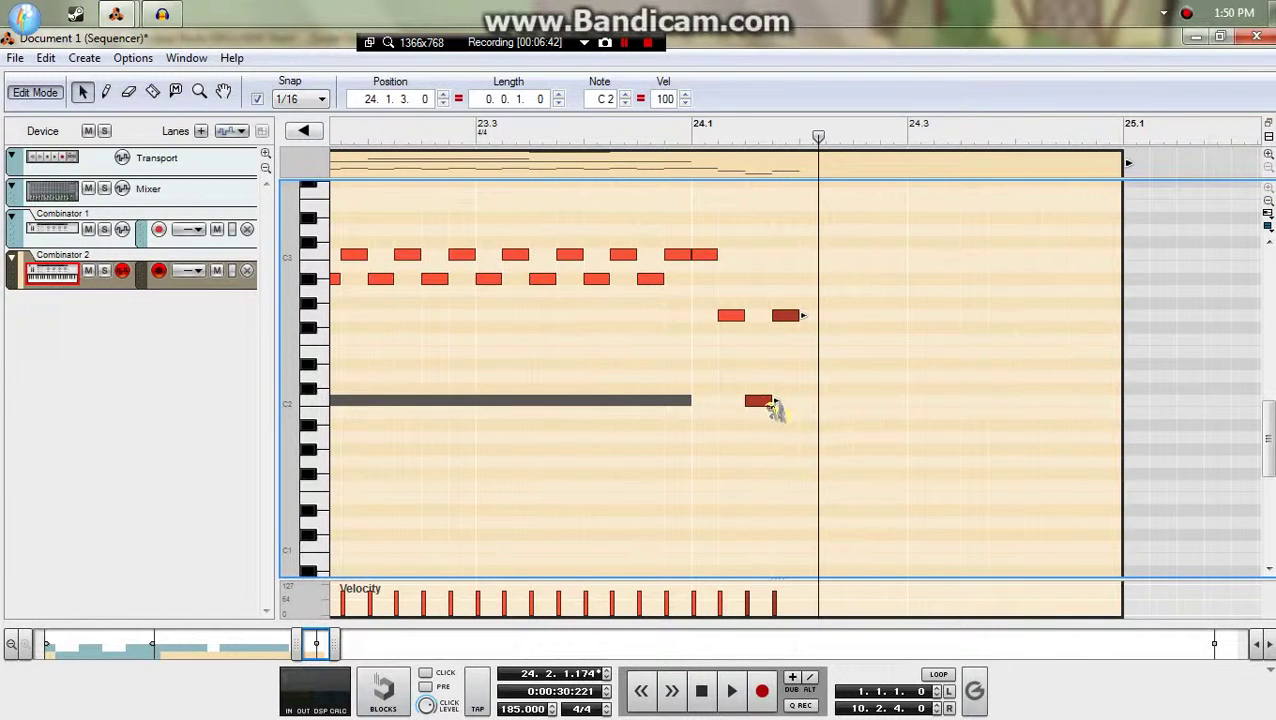
pyautogui.hotkey('ctrl', 'd')
pyautogui.hotkey('ctrl', 'd')
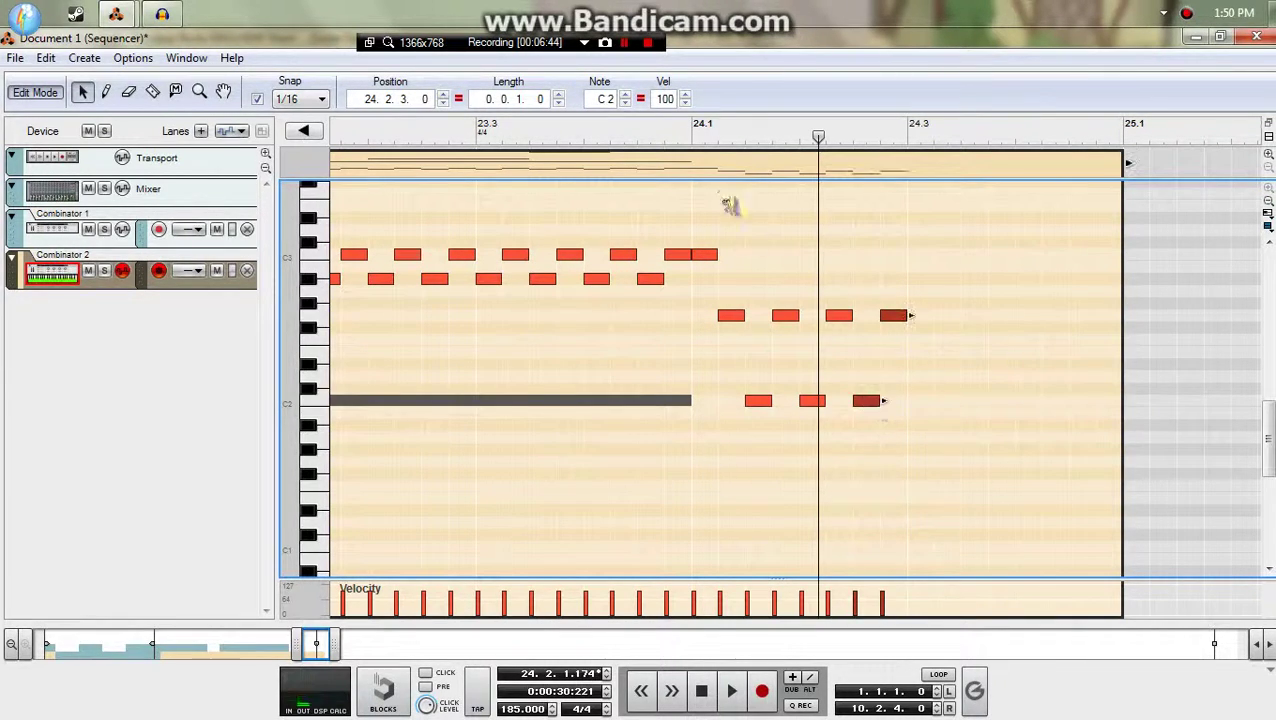
pyautogui.click(694, 132)
pyautogui.press('space')
# - Switch to Audacity and replay the reference from 1:21.741 to compare the first half of bar 24
pyautogui.hotkey('alt', 'Tab')
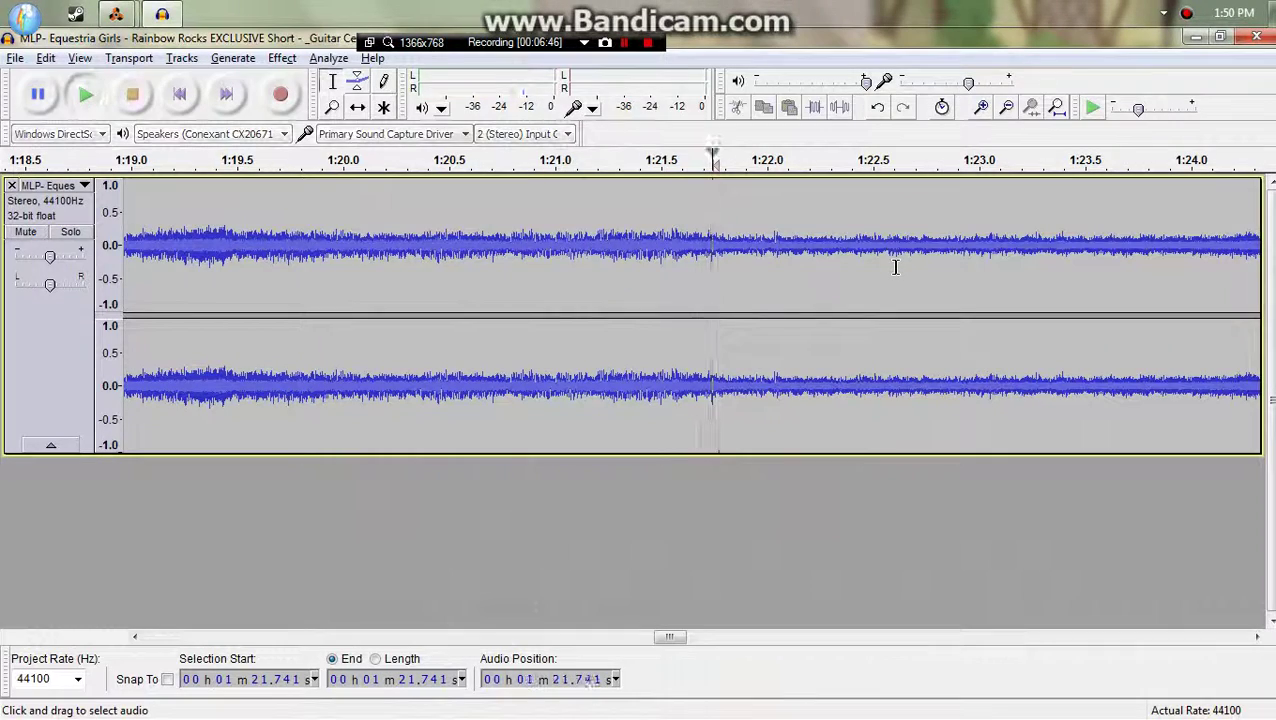
pyautogui.press('space')
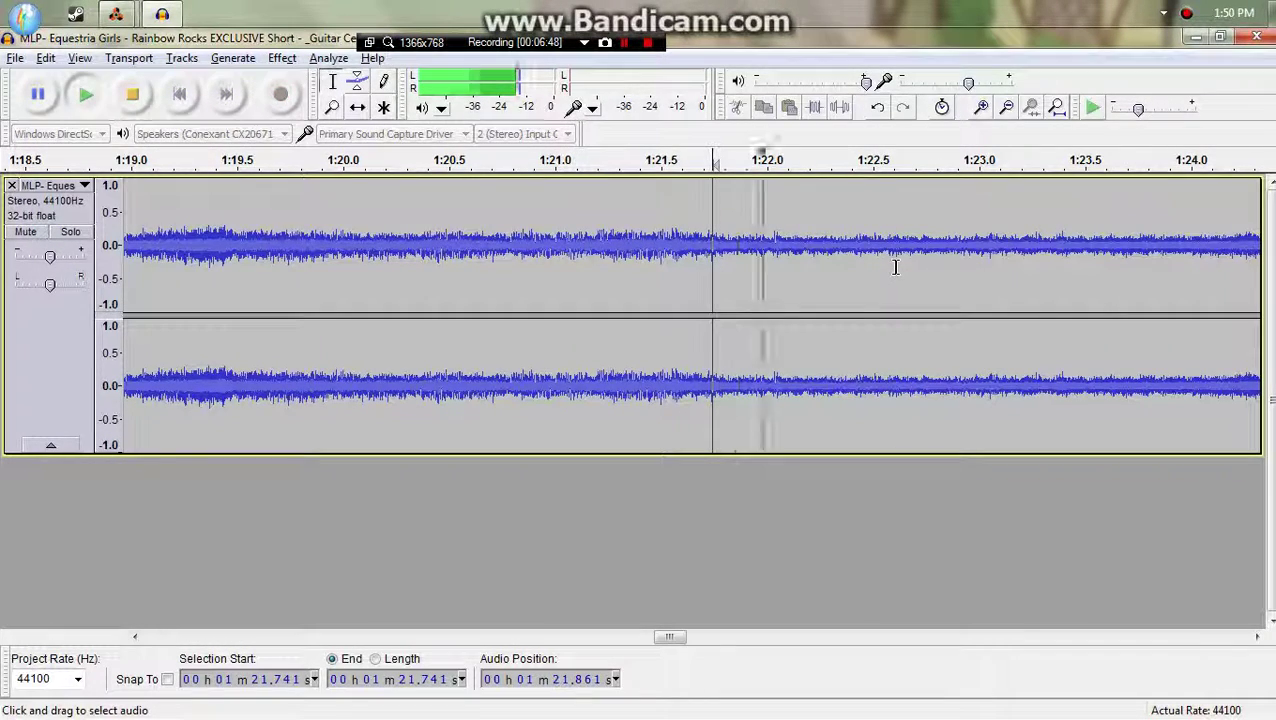
pyautogui.press('space')
# - In Reason, delete the four notes from 24.2.1 onward and copy the opening C3, G2, C2, G2 group to start at 24.2.1
pyautogui.moveTo(926, 262); pyautogui.dragTo(813, 424)
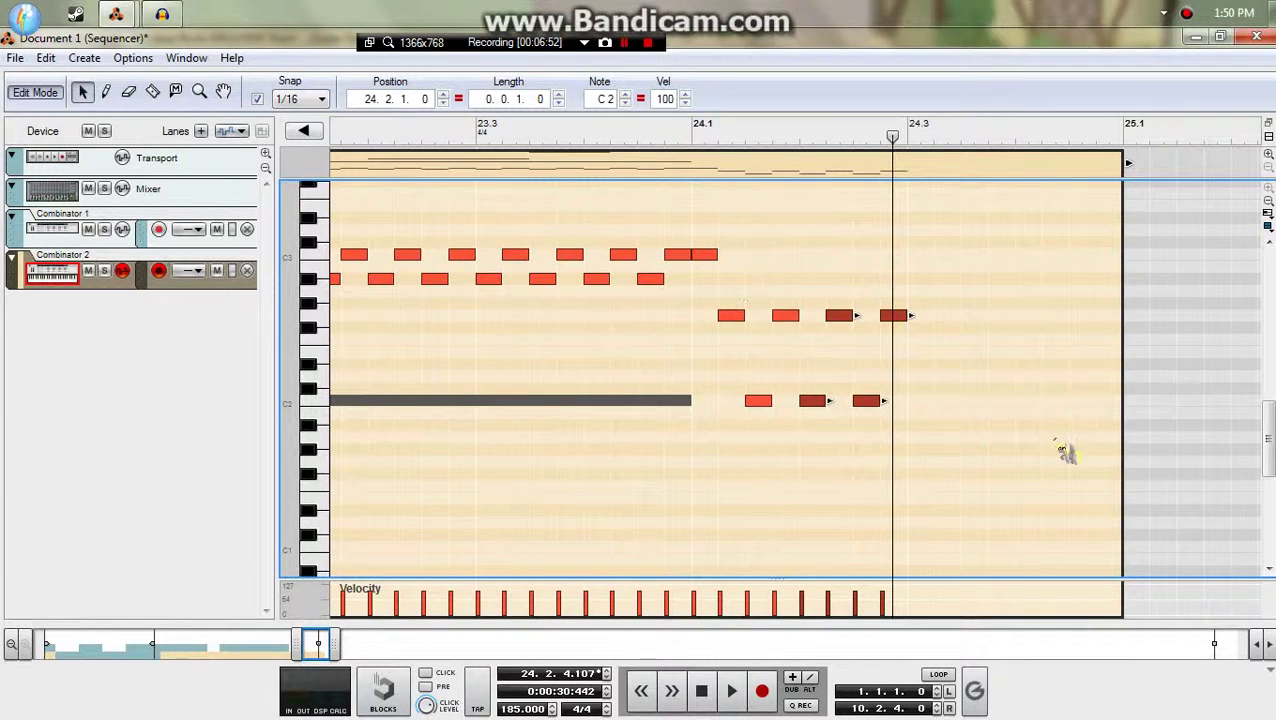
pyautogui.press('Delete')
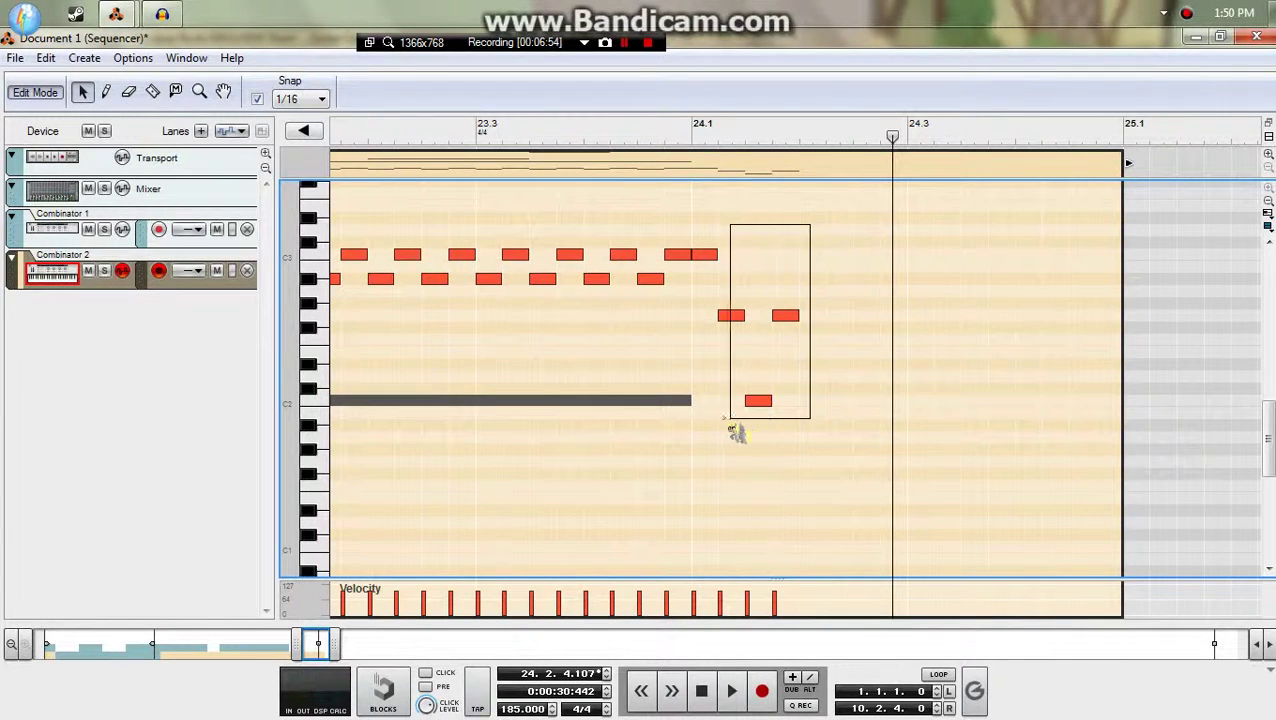
pyautogui.moveTo(731, 430); pyautogui.dragTo(700, 420)
pyautogui.moveTo(710, 266); pyautogui.dragTo(812, 263)
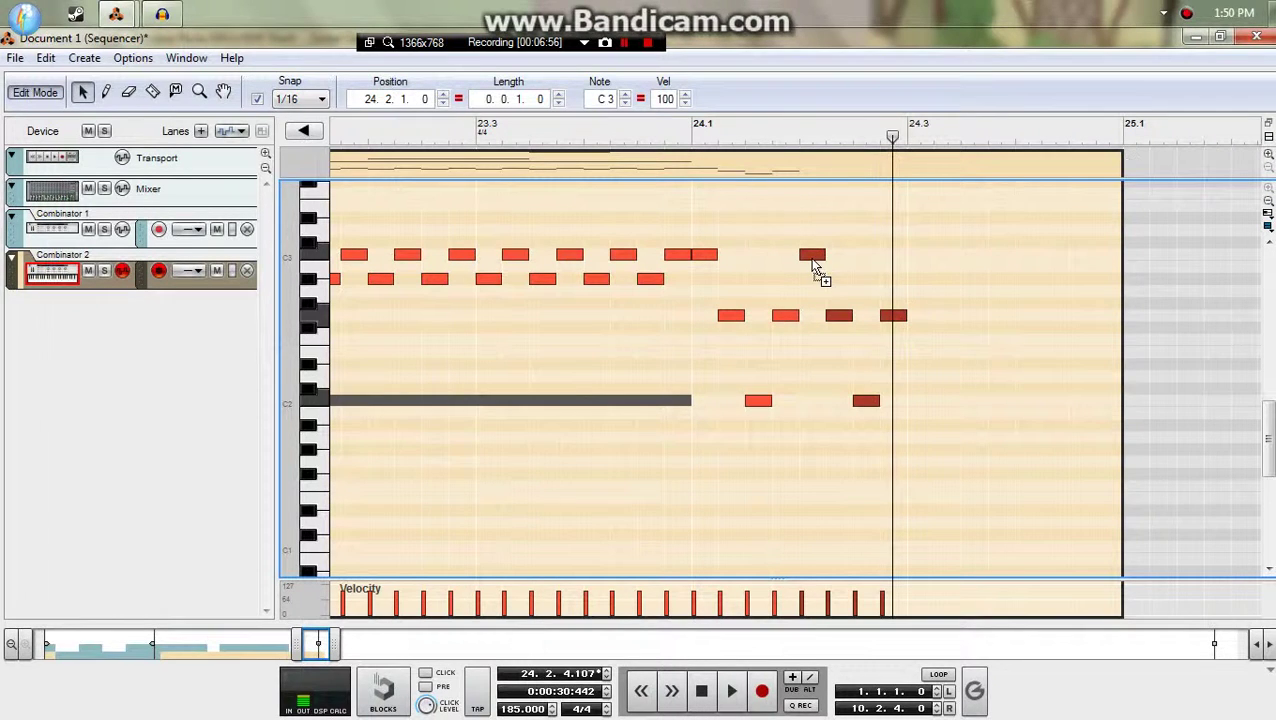
# - Play the passage from bar 23 into bar 24 to audition the repeated four-note group
pyautogui.moveTo(668, 141); pyautogui.dragTo(160, 137)
pyautogui.press('space')
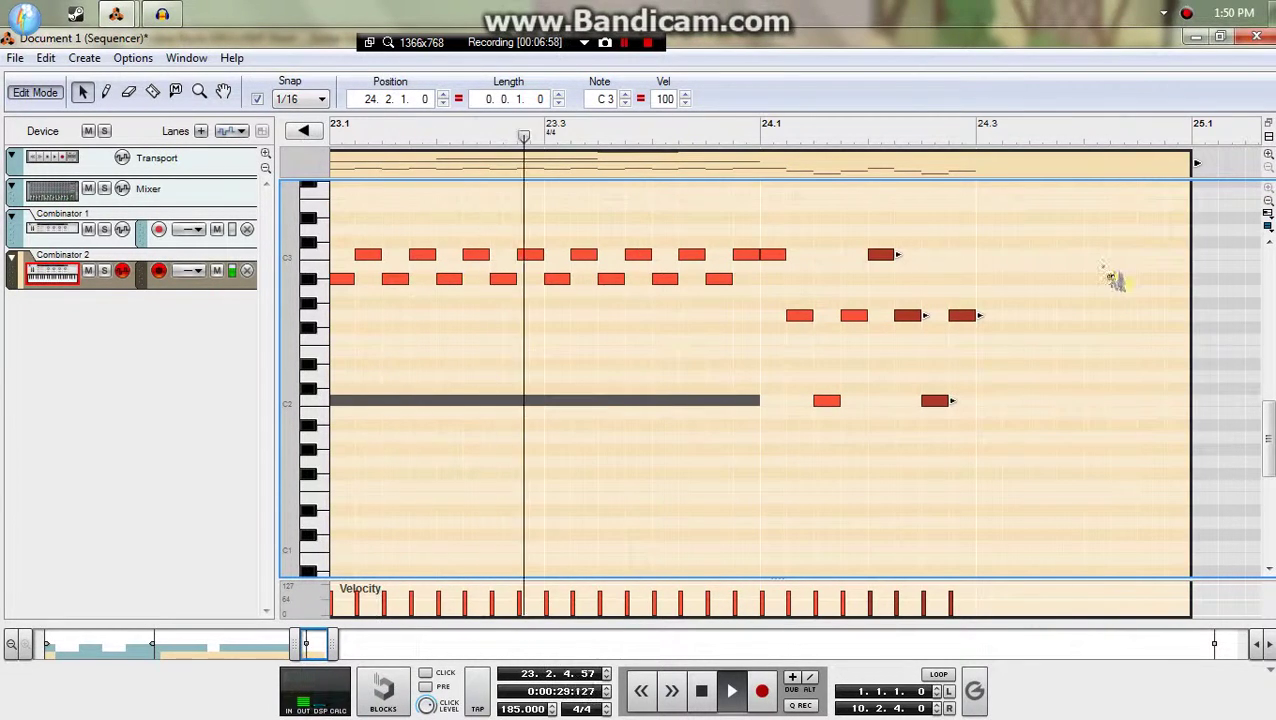
pyautogui.press('space')
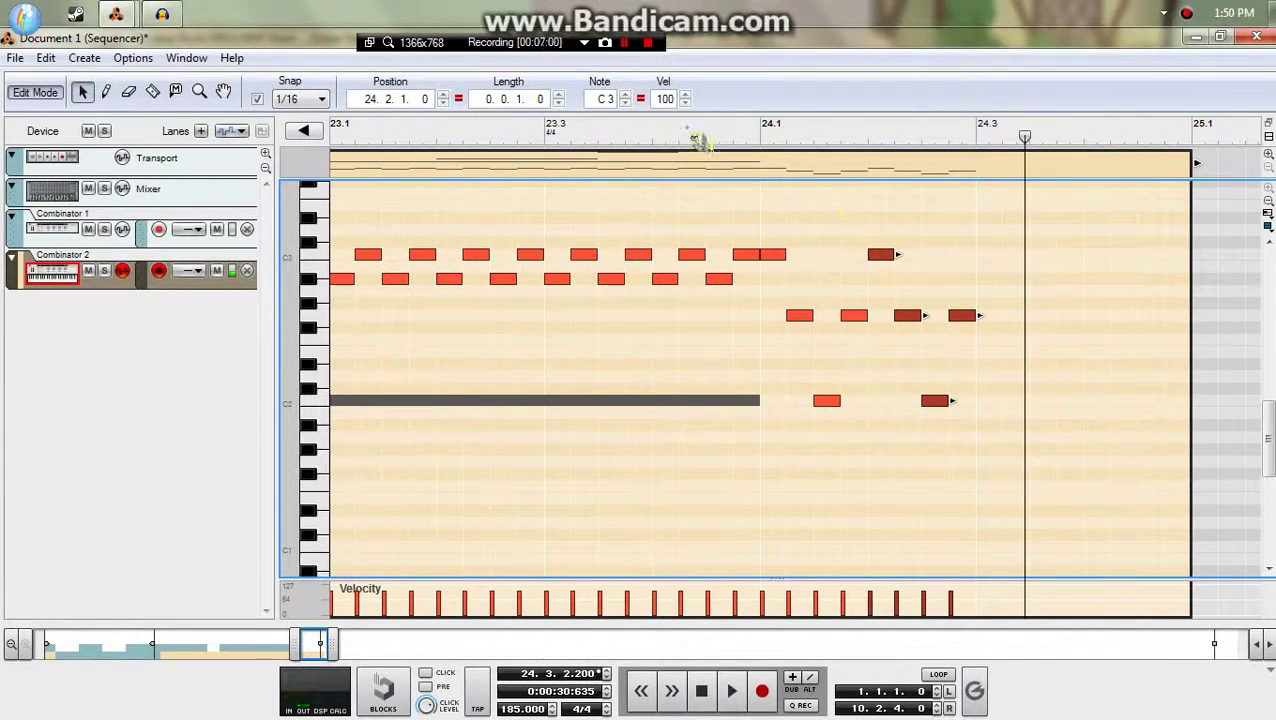
pyautogui.click(687, 137)
pyautogui.press('space')
# - Replay the Audacity reference from 1:21.741 twice, comparing it with the notes of bar 24, and return to Reason
pyautogui.hotkey('alt', 'Tab')
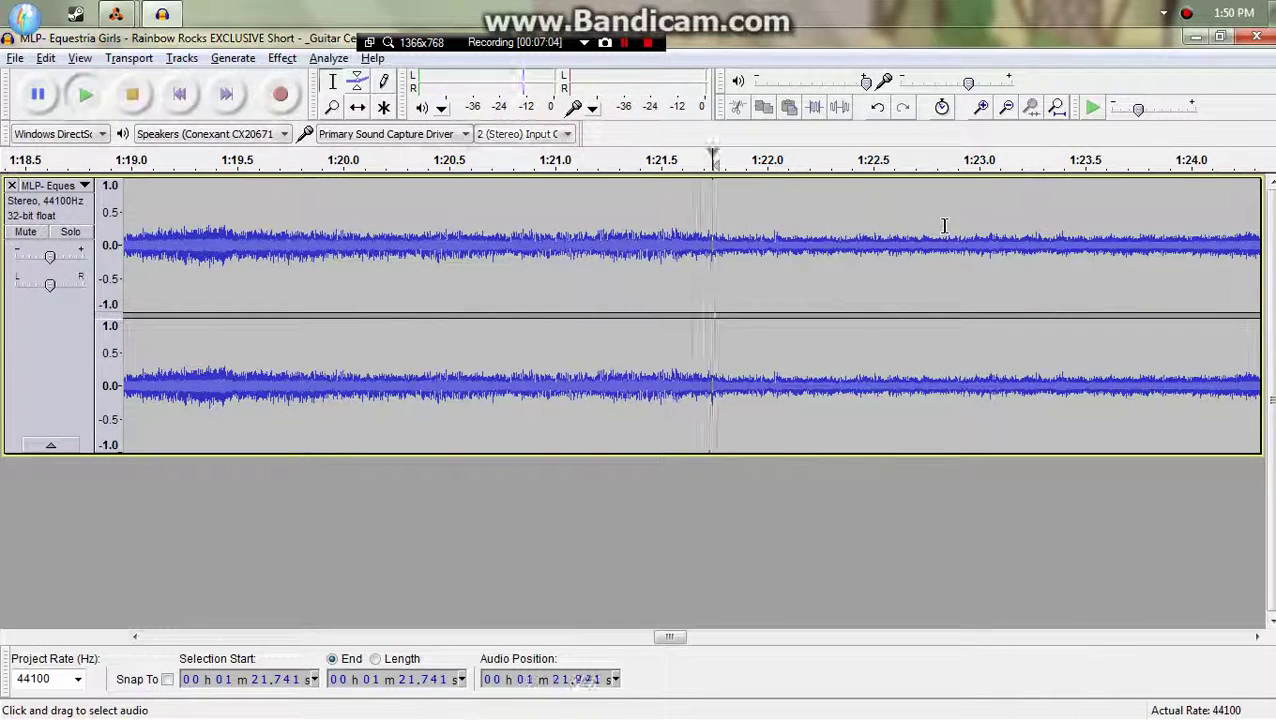
pyautogui.press('space')
pyautogui.hotkey('alt', 'Tab')
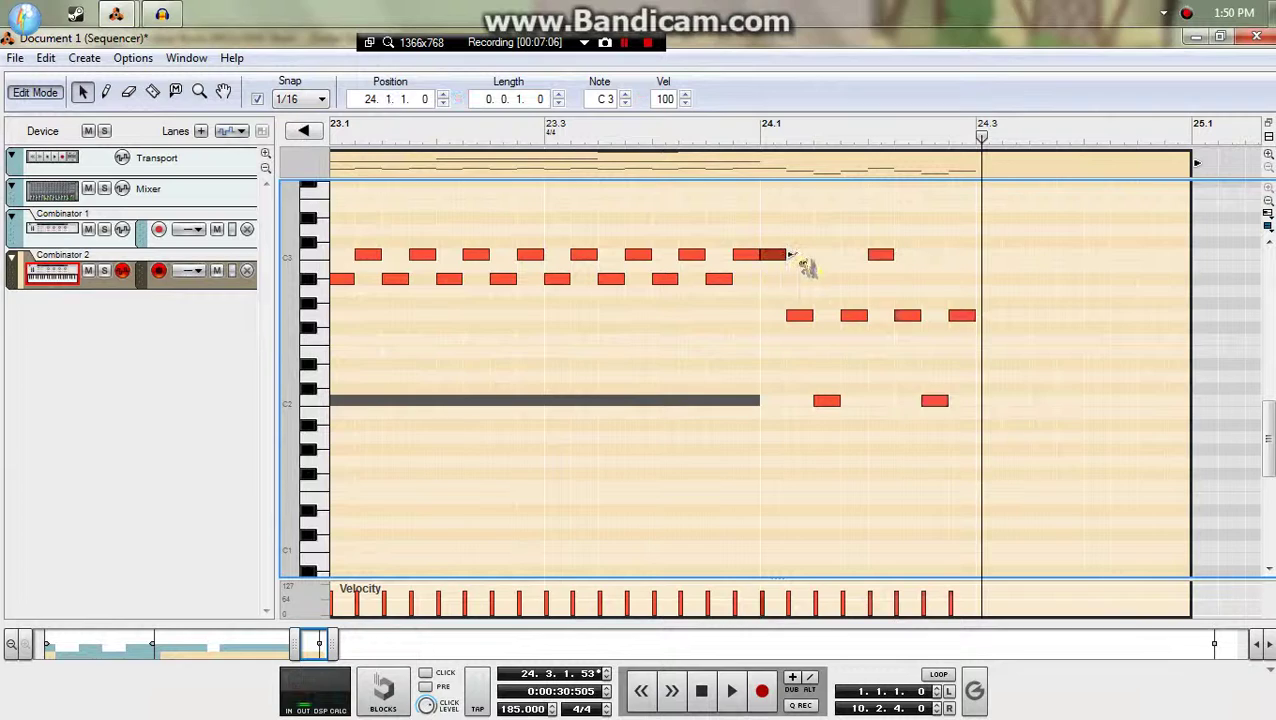
pyautogui.hotkey('alt', 'Tab')
pyautogui.press('space')
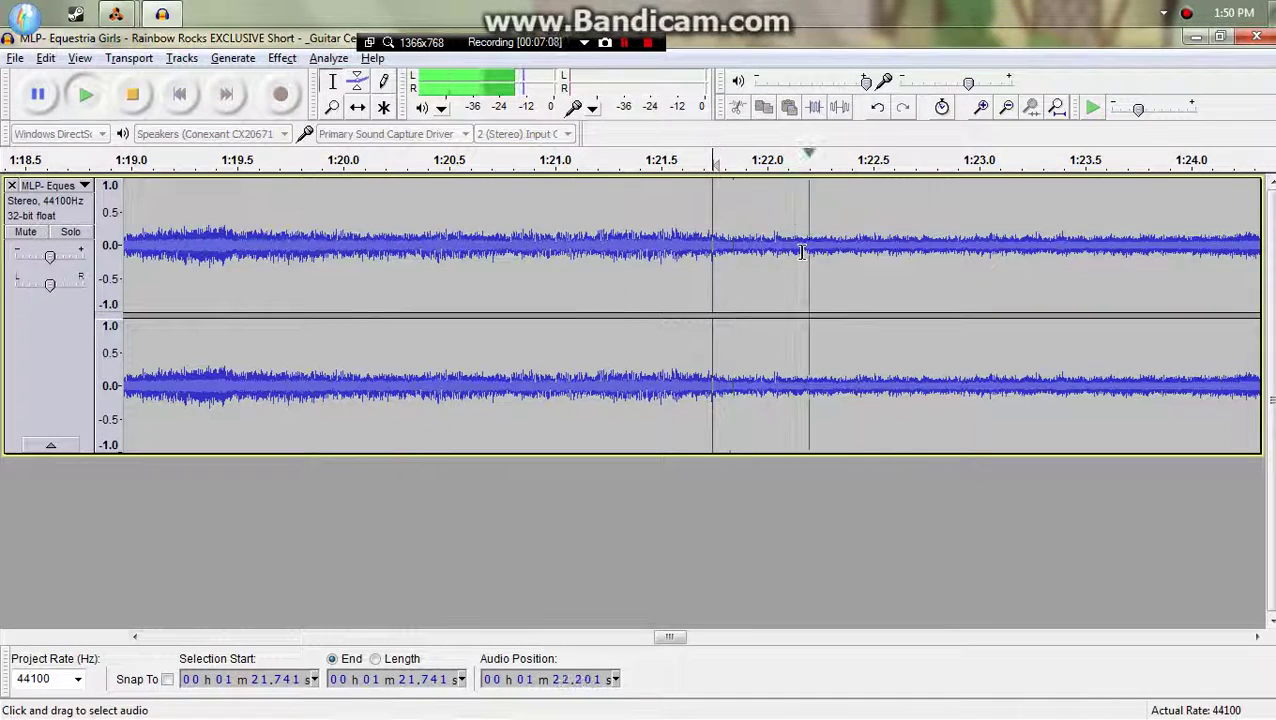
pyautogui.press('space')
pyautogui.hotkey('alt', 'Tab')
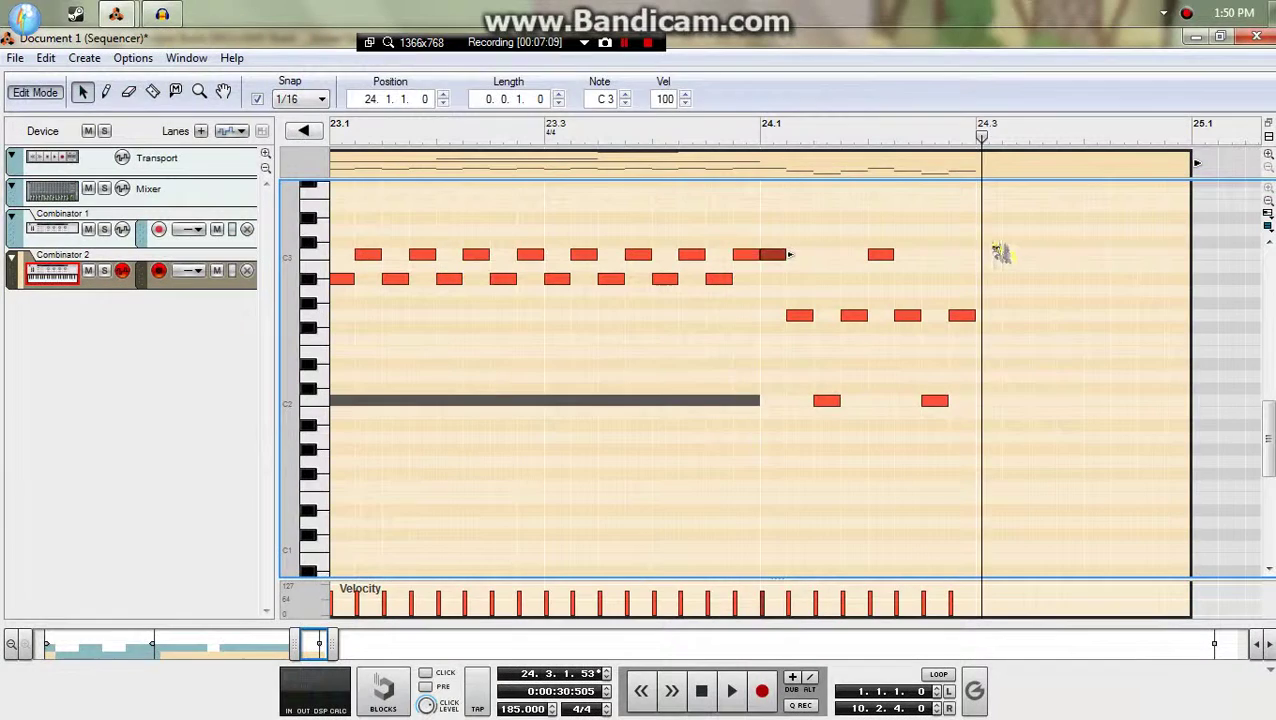
# - Copy the C3 notes at 24.1.1 and 24.2.1 to 24.3.1 and 24.4.1, raised to D3, and play bar 24
pyautogui.moveTo(988, 237)
pyautogui.mouseDown()
pyautogui.moveTo(774, 260)
pyautogui.moveTo(996, 258)
pyautogui.mouseUp()
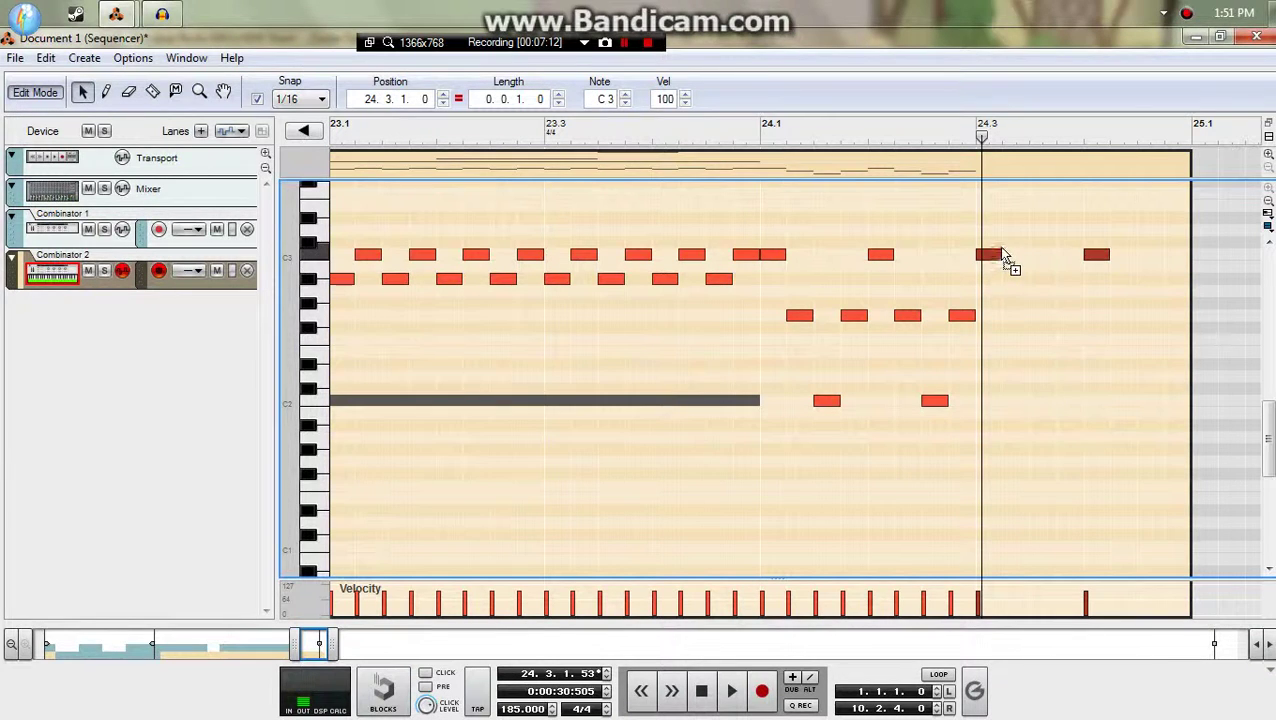
pyautogui.click(769, 132)
pyautogui.press('space')
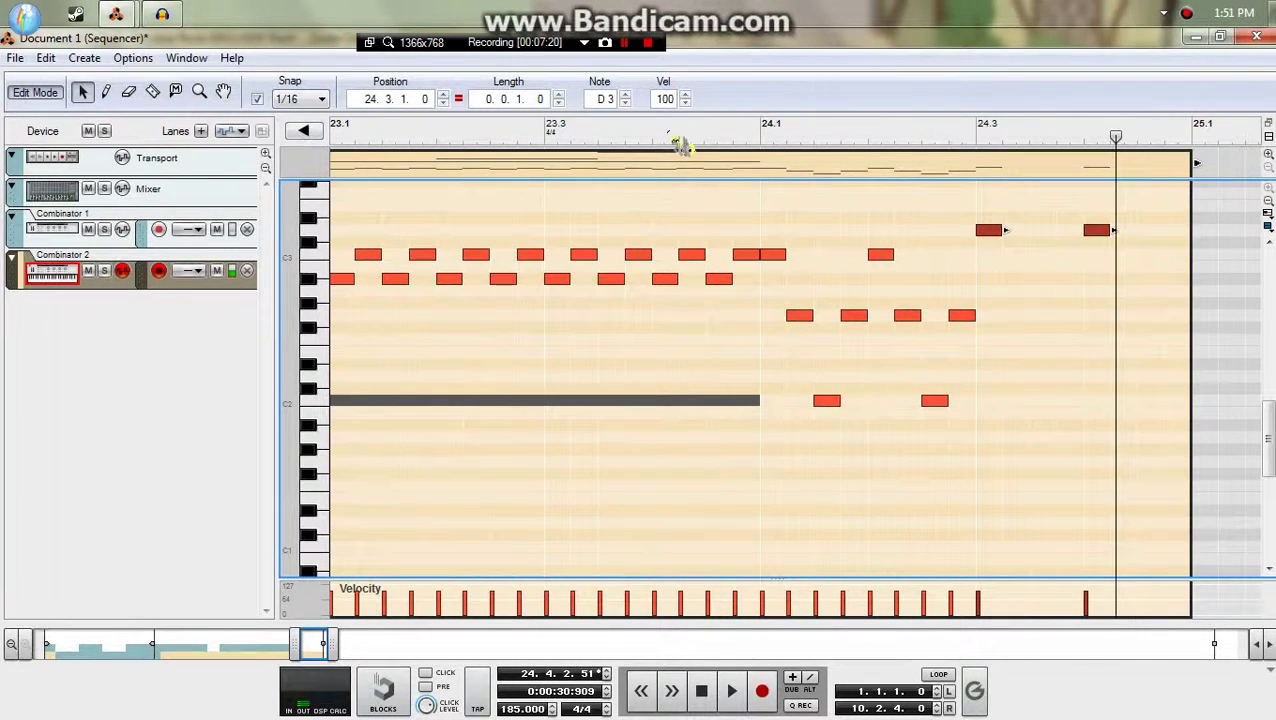
# - Delete the C3 note at 24.2.1 and audition the change from several points in bars 23 and 24
pyautogui.press('Delete')
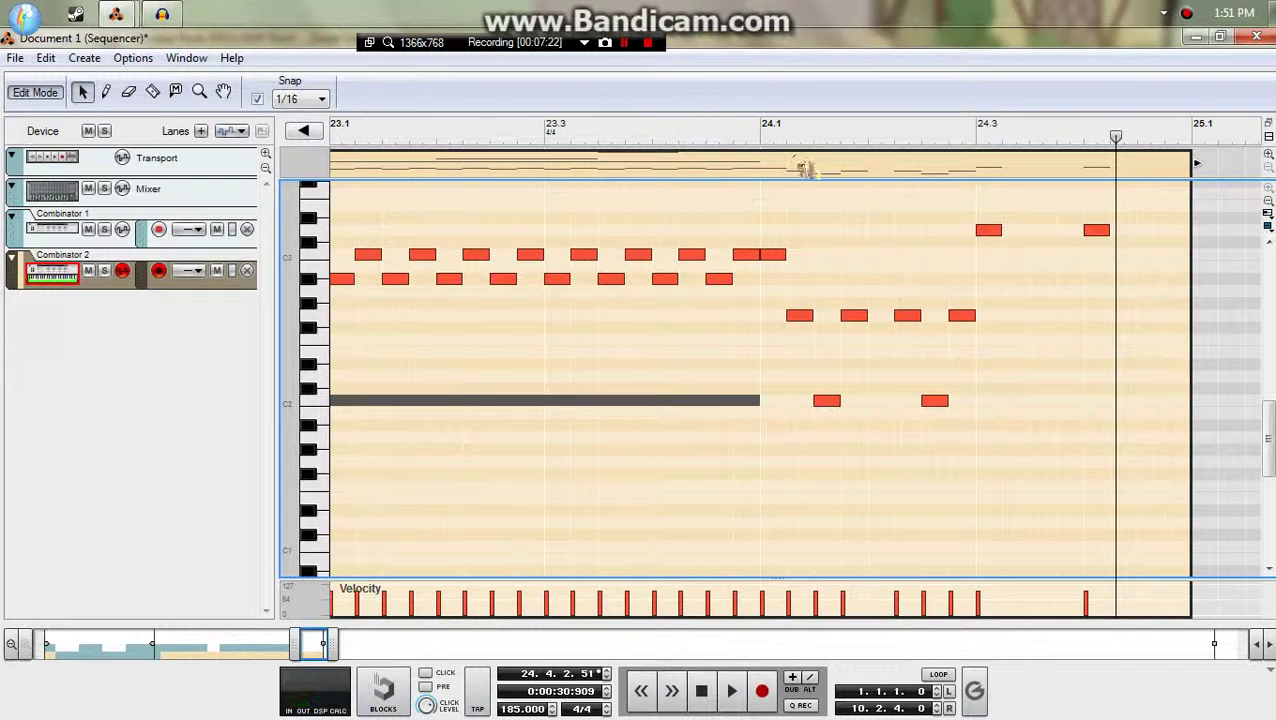
pyautogui.press('space')
pyautogui.press('space')
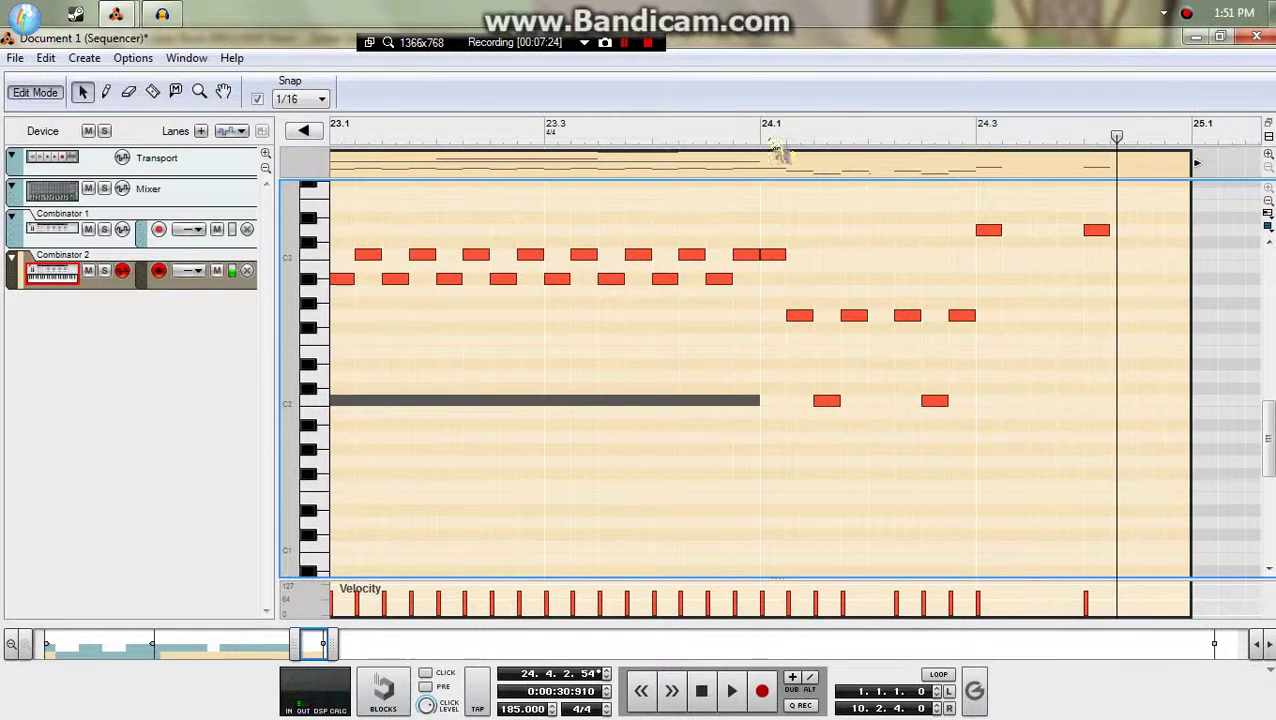
pyautogui.click(768, 140)
pyautogui.press('space')
pyautogui.press('space')
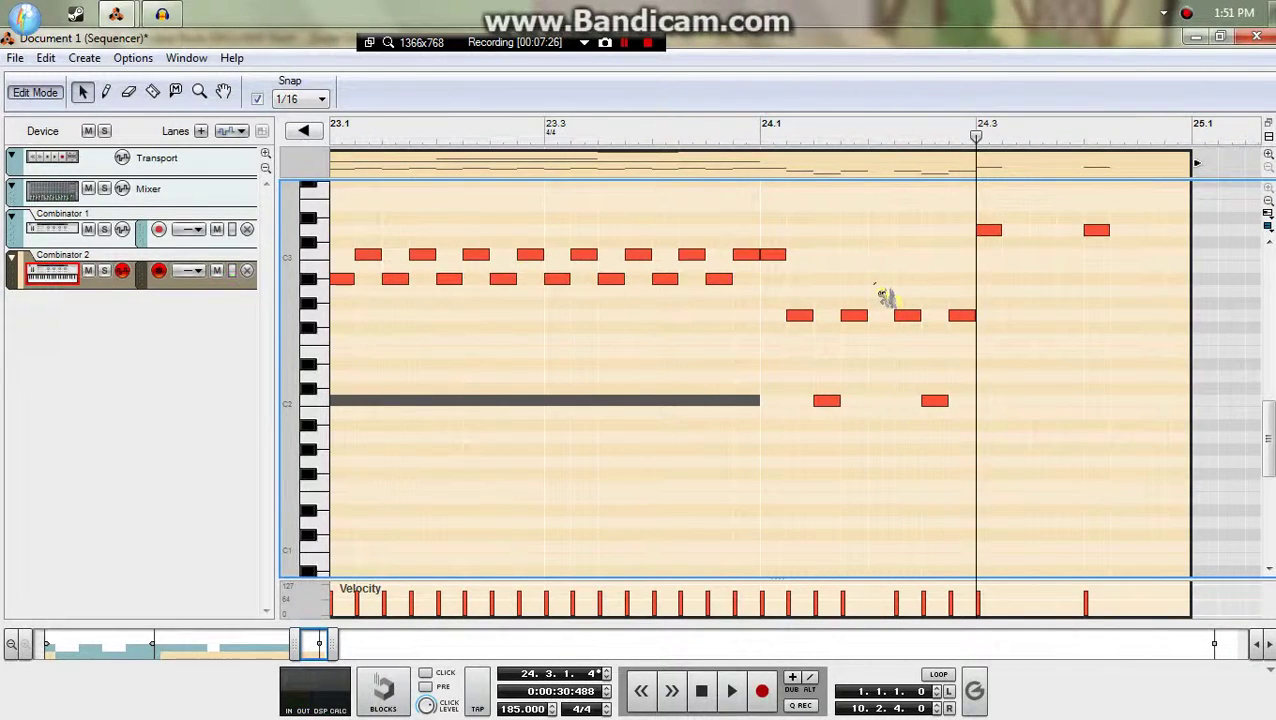
pyautogui.click(740, 134)
pyautogui.press('space')
pyautogui.press('space')
pyautogui.click(655, 136)
pyautogui.press('space')
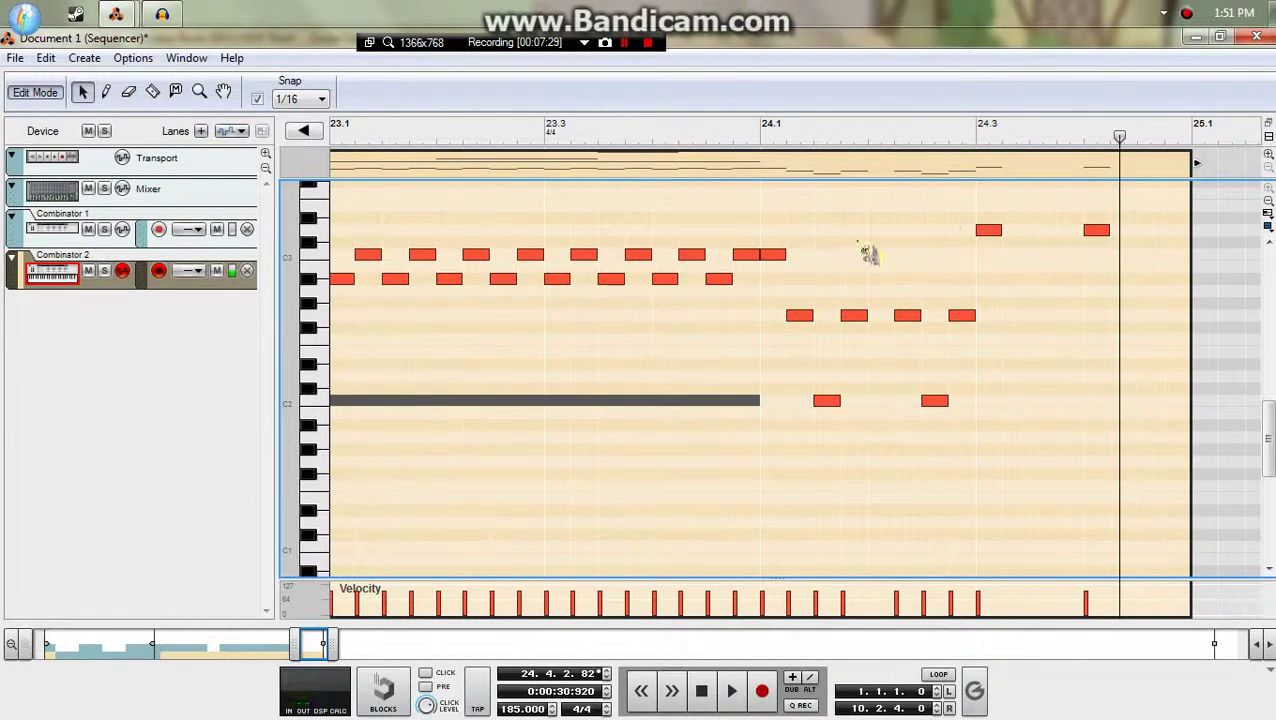
# - Leave note editing and play the whole arrangement from bar 1 through bar 24
pyautogui.moveTo(1136, 200); pyautogui.dragTo(1117, 407)
pyautogui.moveTo(832, 138); pyautogui.dragTo(20, 154)
pyautogui.press('space')
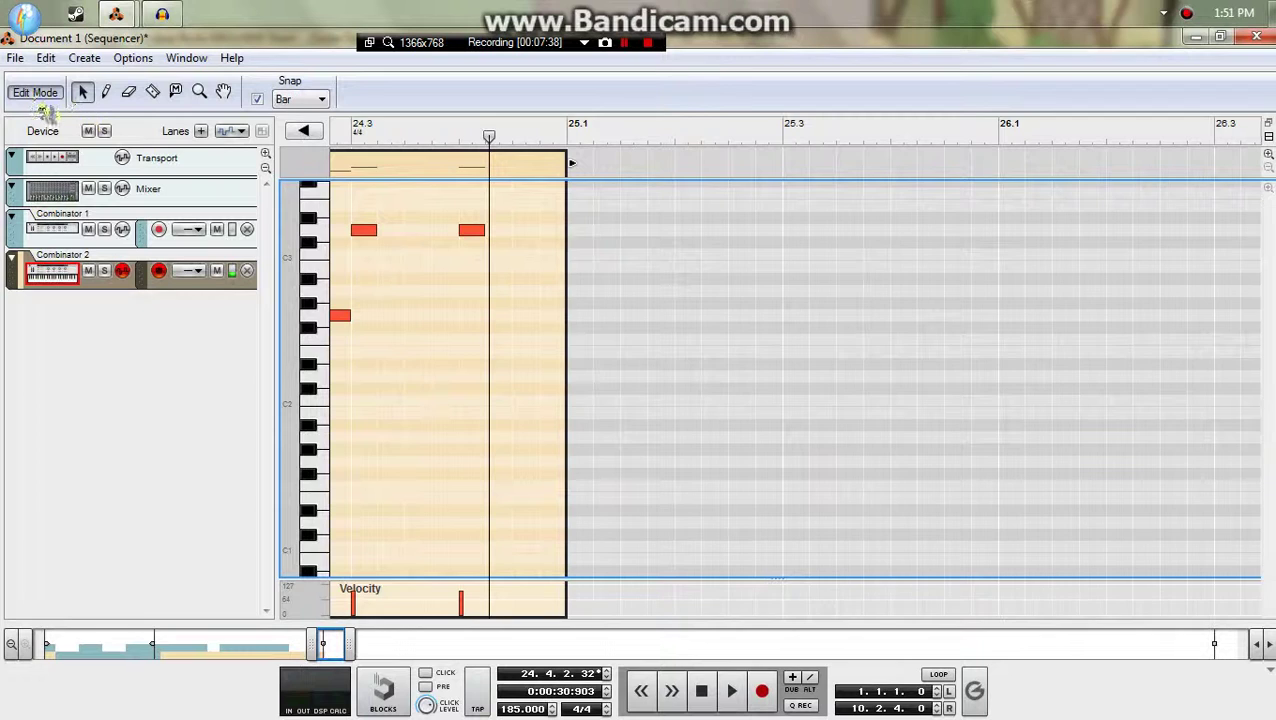
pyautogui.click(41, 104)
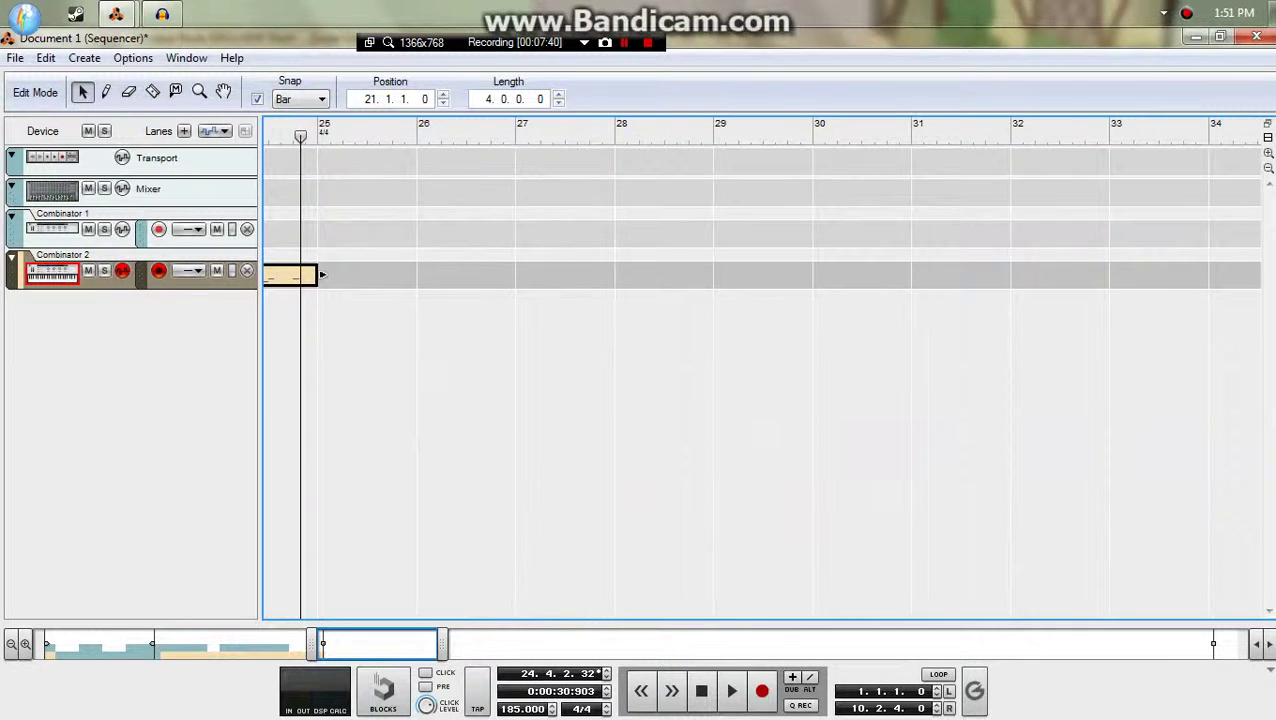
pyautogui.press('KP_0')
pyautogui.press('space')
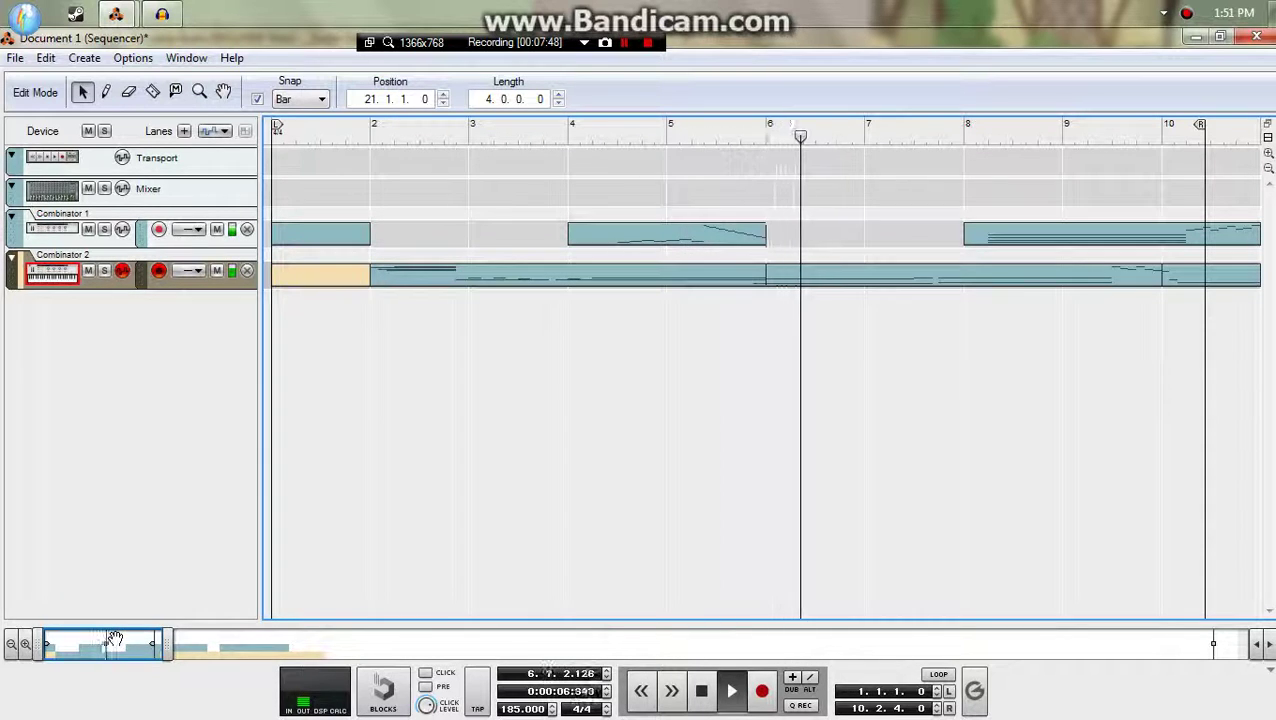
pyautogui.moveTo(115, 638); pyautogui.dragTo(145, 636)
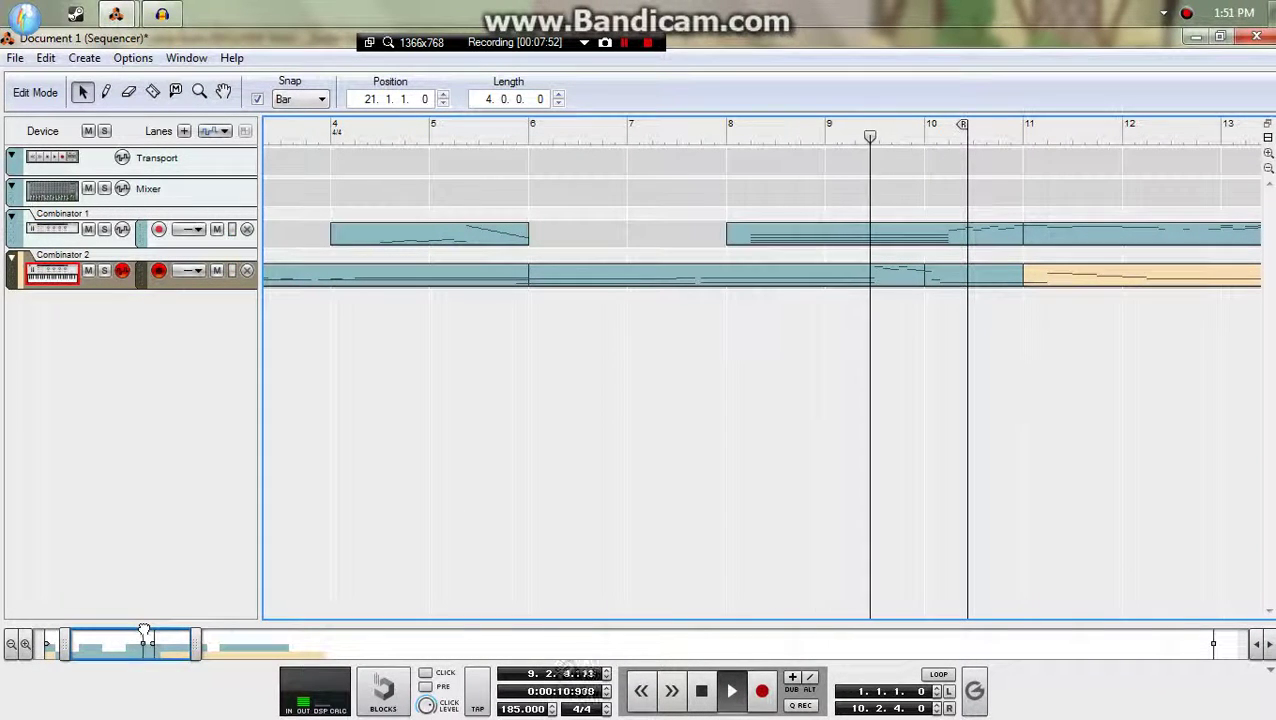
pyautogui.moveTo(145, 635); pyautogui.dragTo(318, 593)
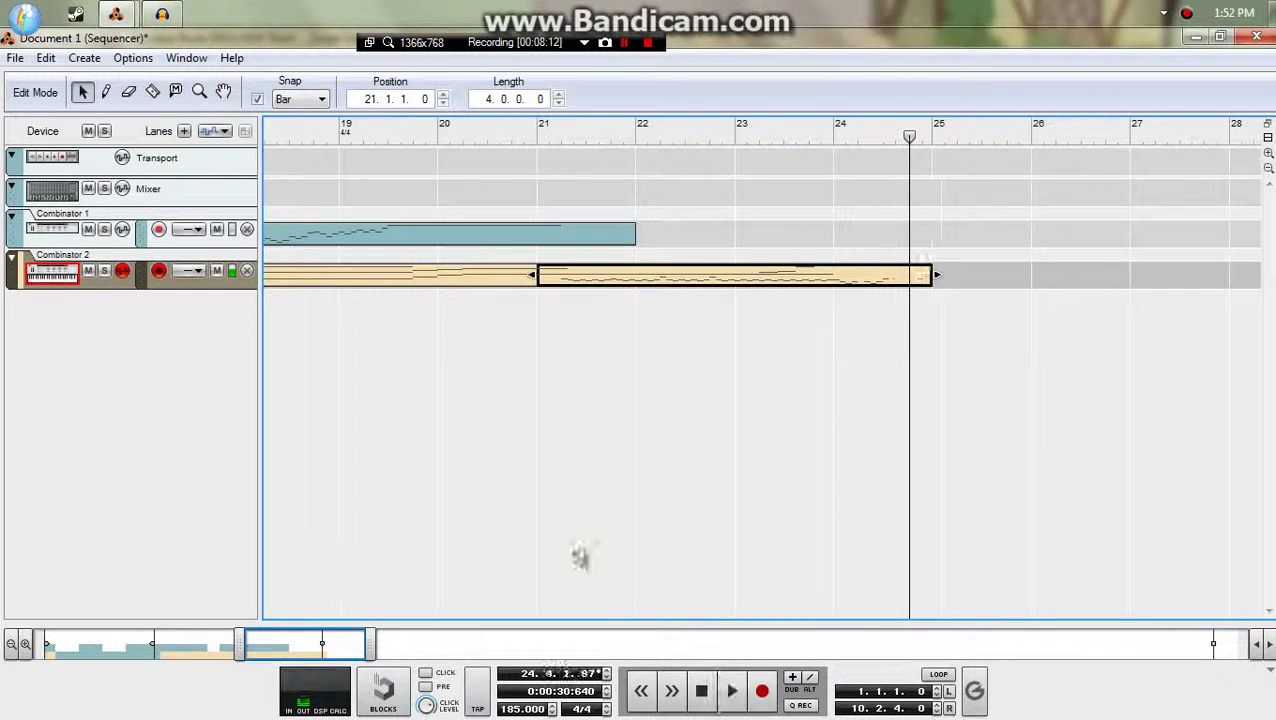
# - Listen to the Audacity reference from 1:21.741 again to judge its tempo, and return to Reason
pyautogui.hotkey('alt', 'Tab')
pyautogui.press('space')
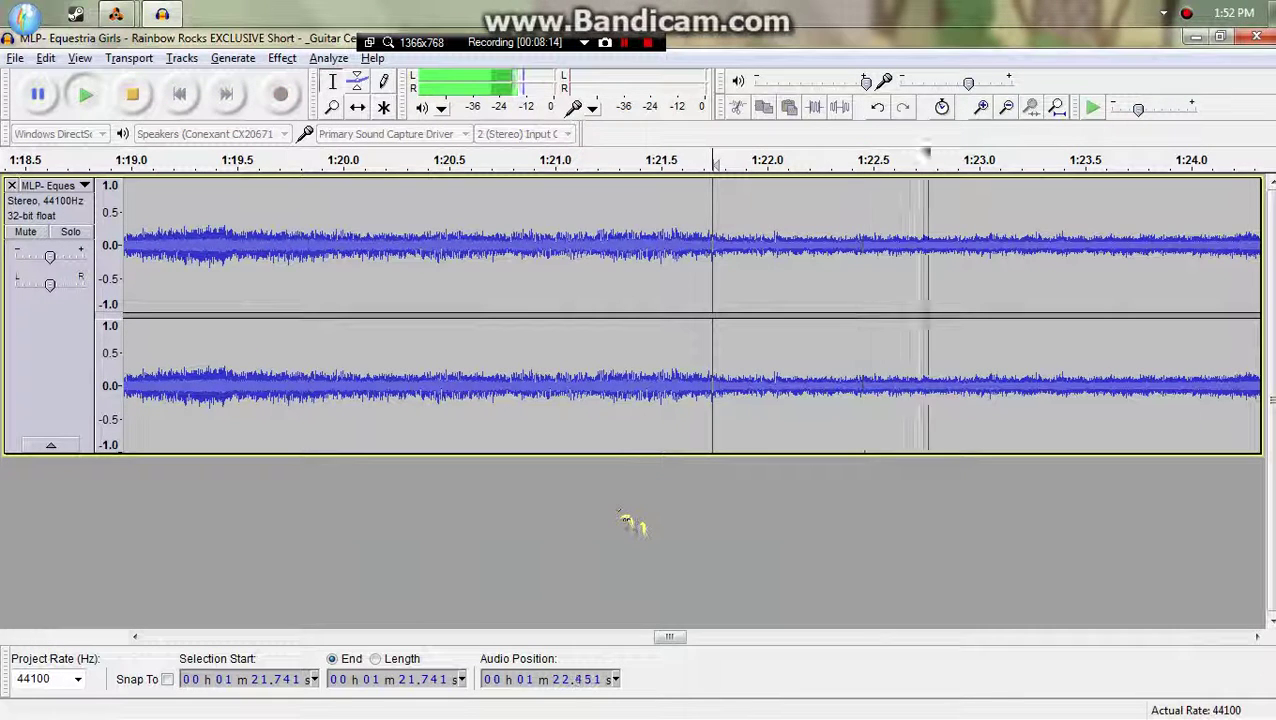
pyautogui.press('space')
pyautogui.press('space')
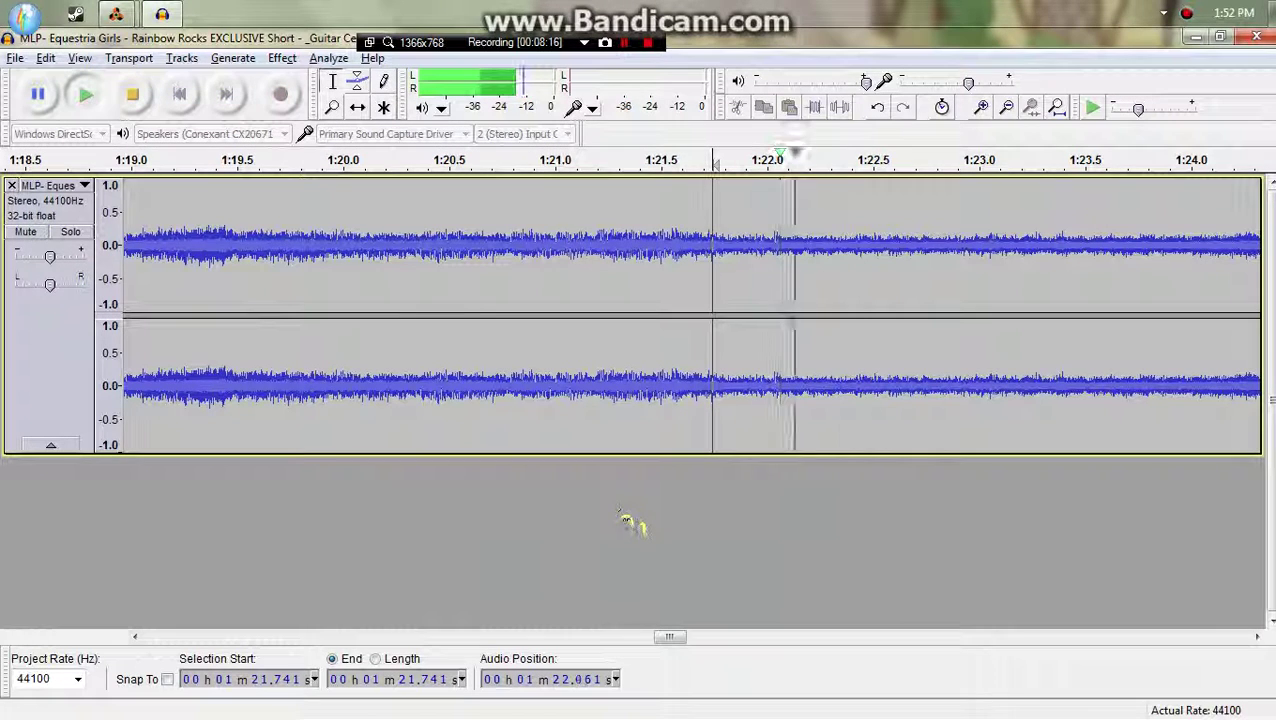
pyautogui.hotkey('alt', 'Tab')
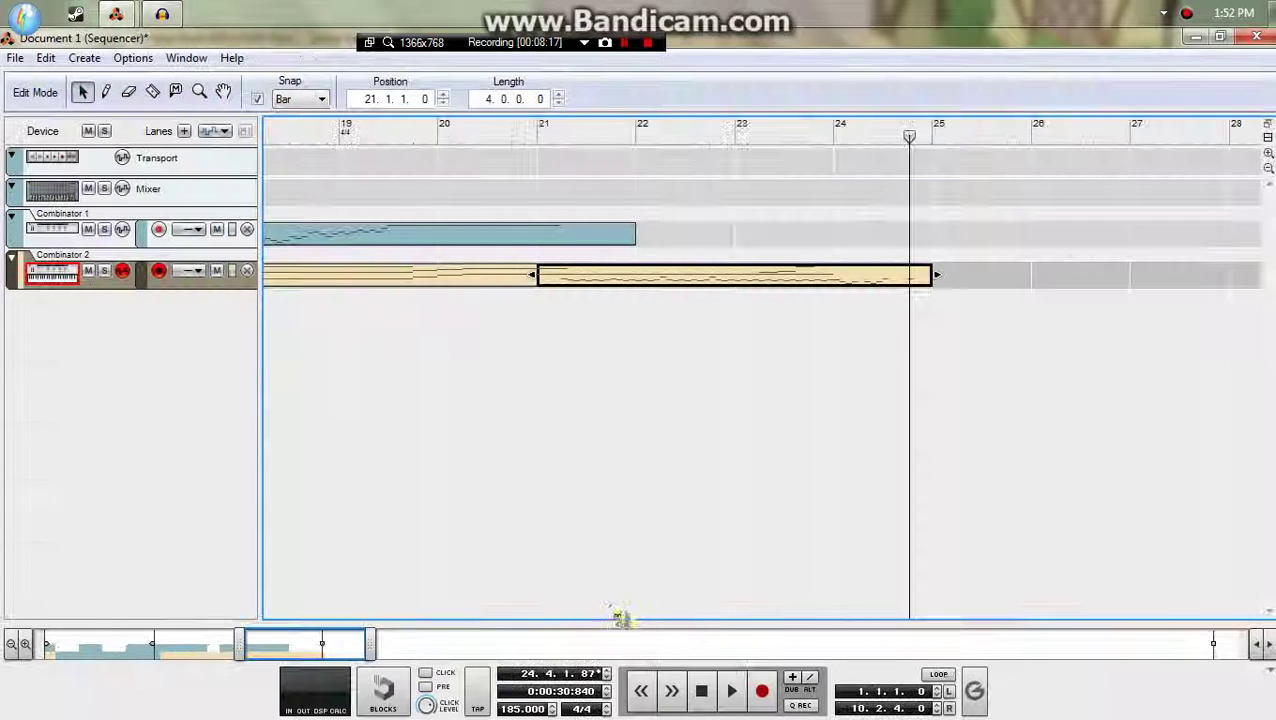
# - Add a tempo automation clip over bar 24, audition it, and set its tempo point to 157 at 24.1.3
pyautogui.rightClick(524, 710)
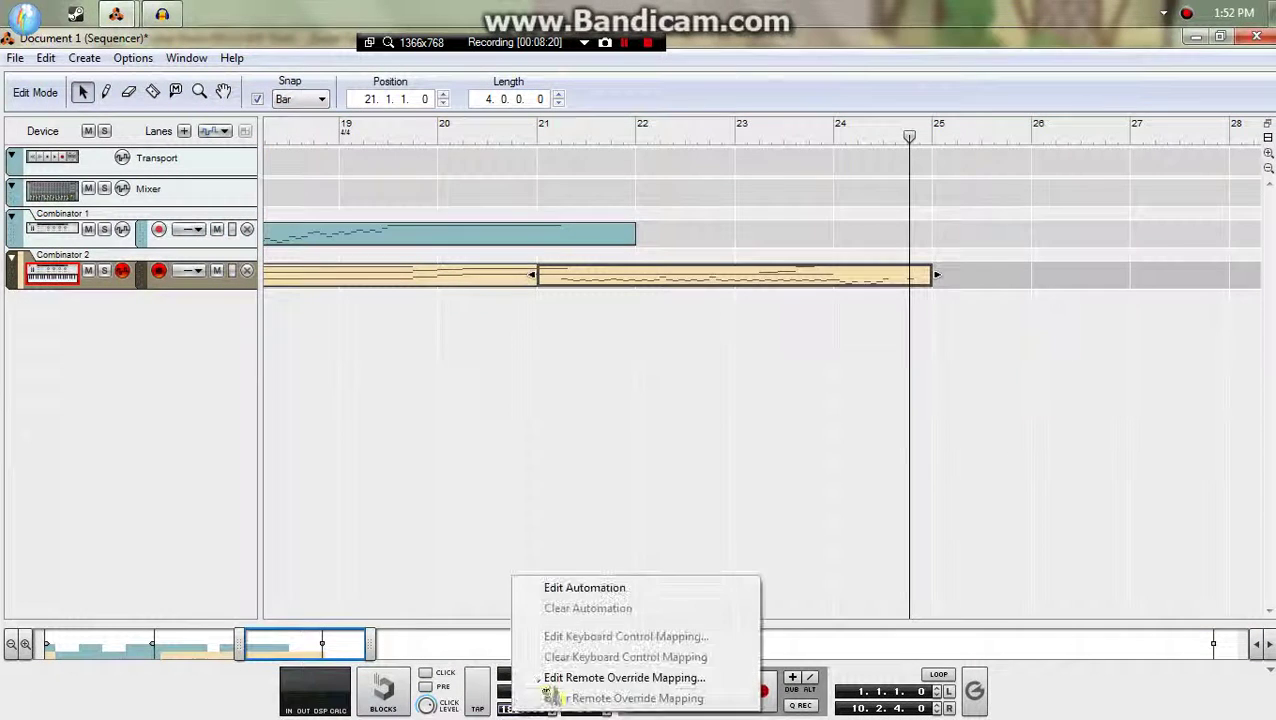
pyautogui.click(585, 588)
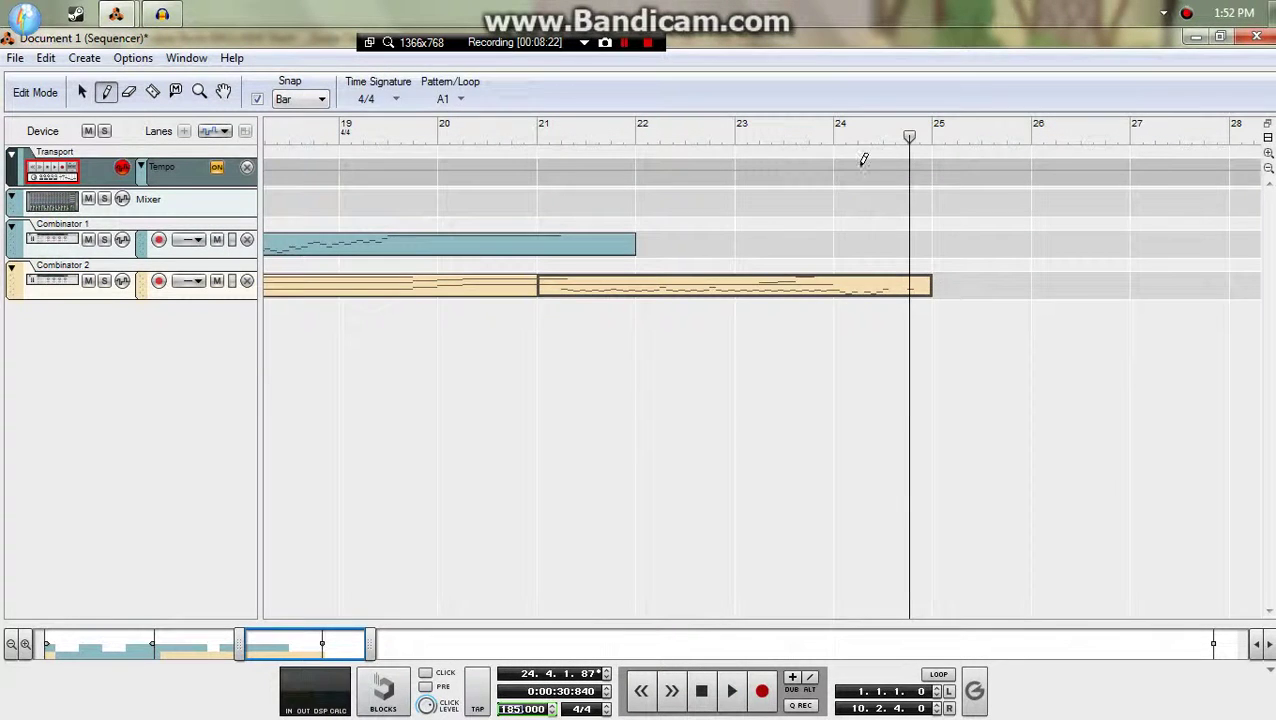
pyautogui.doubleClick(864, 165)
pyautogui.press('w')
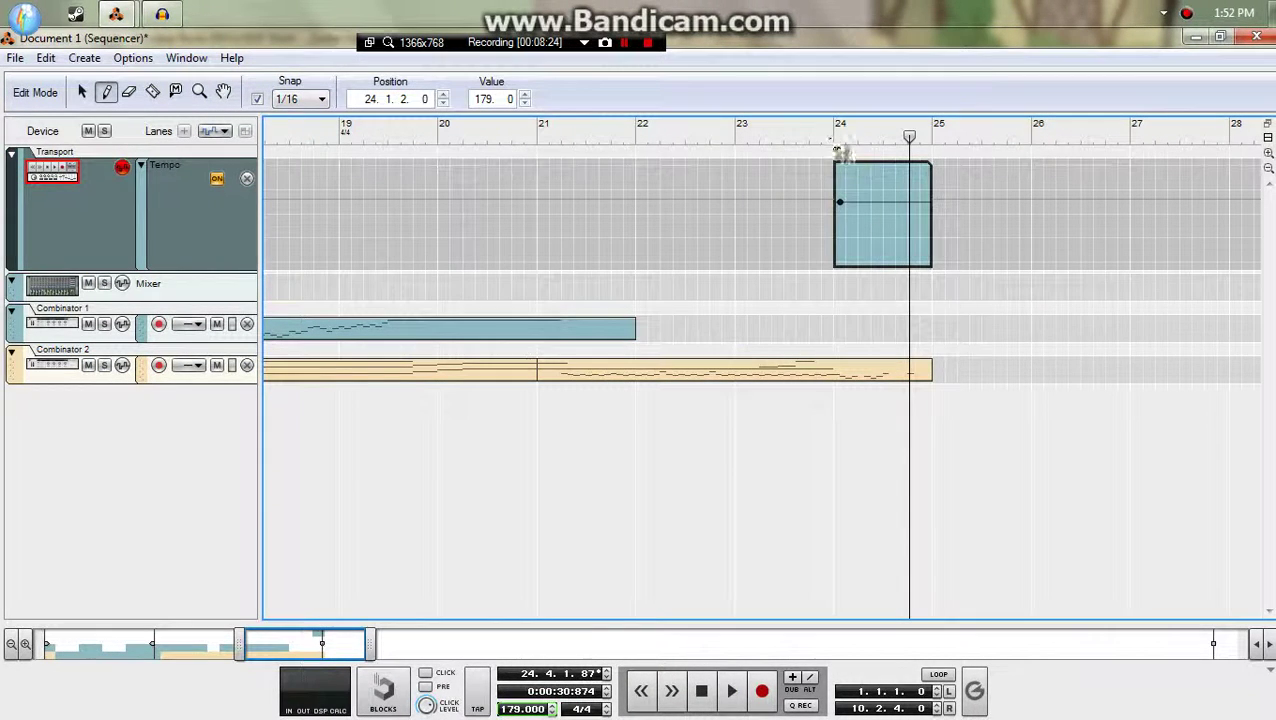
pyautogui.press('space')
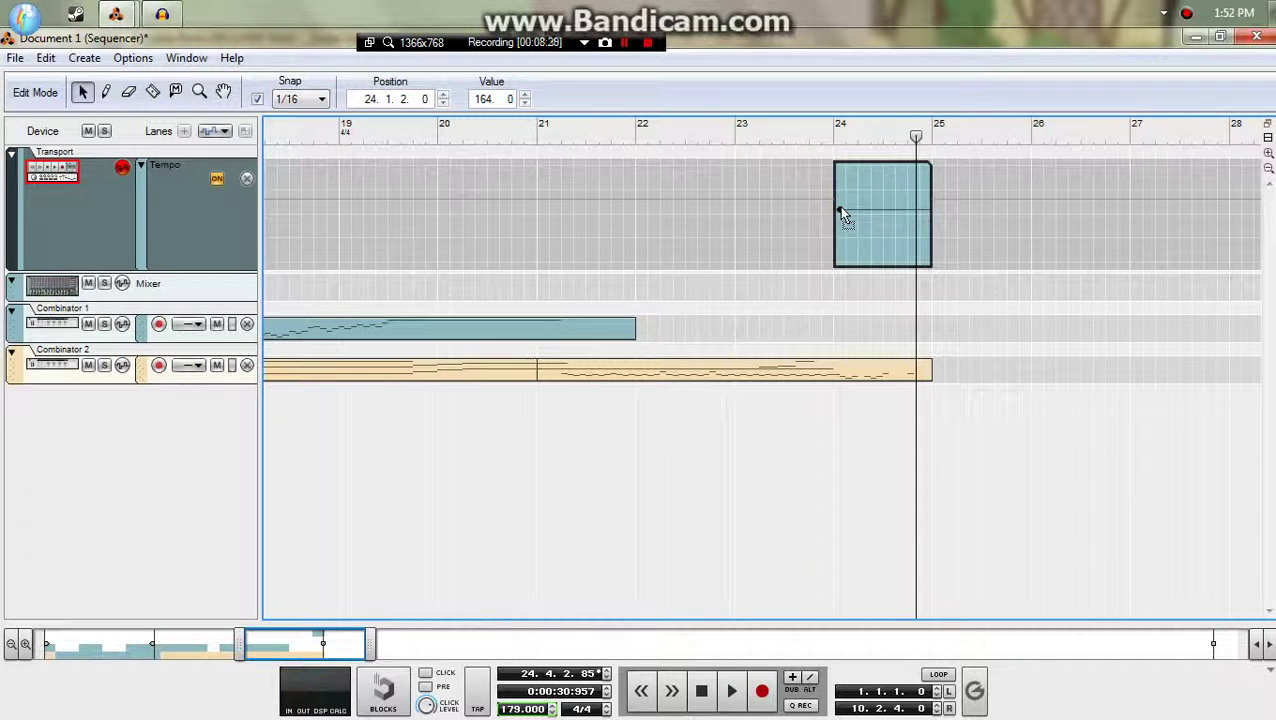
pyautogui.moveTo(841, 210); pyautogui.dragTo(843, 210)
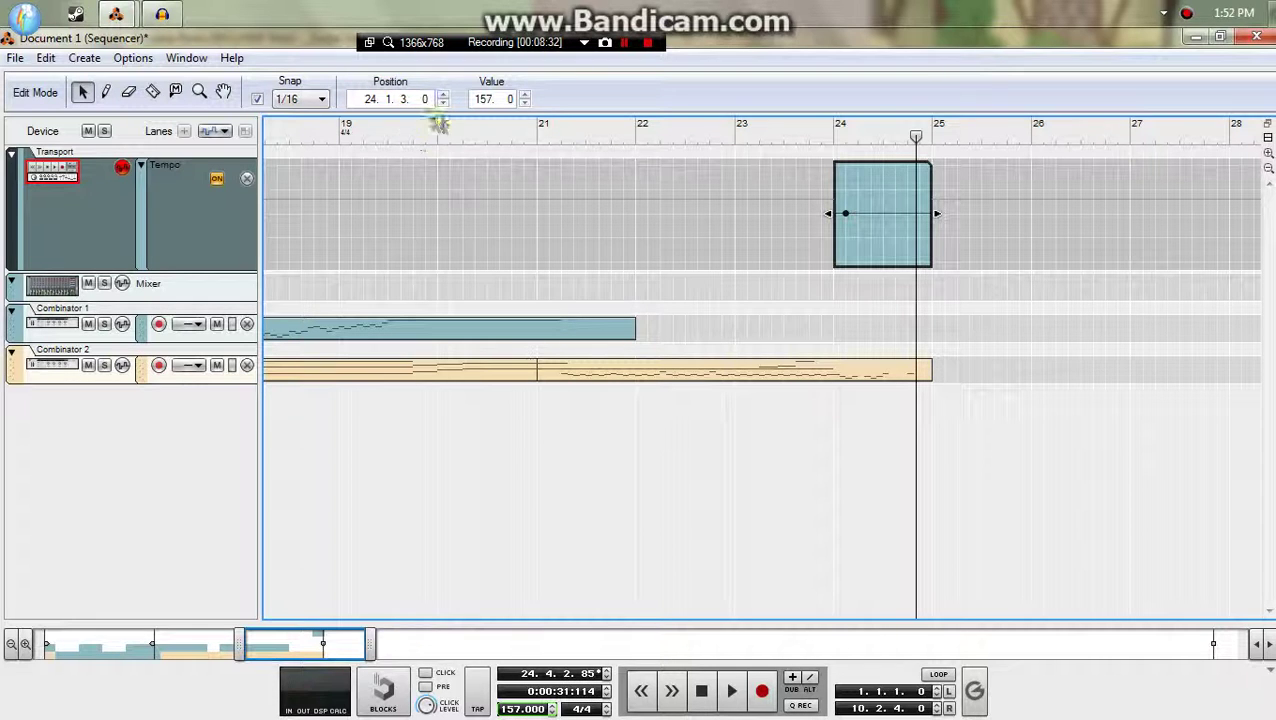
# - Set the tempo point at 24.1.3 to 160 and play the arrangement from about bar 21
pyautogui.click(525, 132)
pyautogui.press('space')
pyautogui.click(1052, 306)
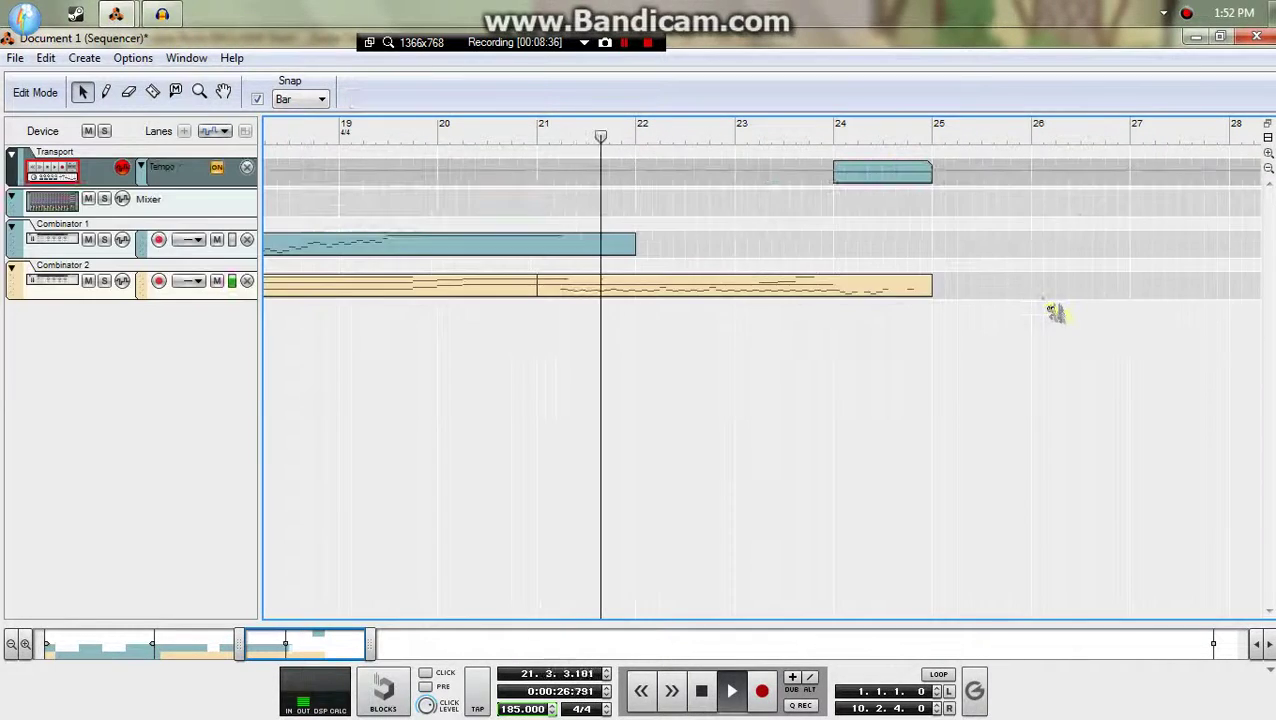
# - Open the last Combinator 2 clip for note editing and put the C3 sixteenth note back at 24.2.1
pyautogui.doubleClick(886, 298)
pyautogui.moveTo(1266, 212); pyautogui.dragTo(689, 448)
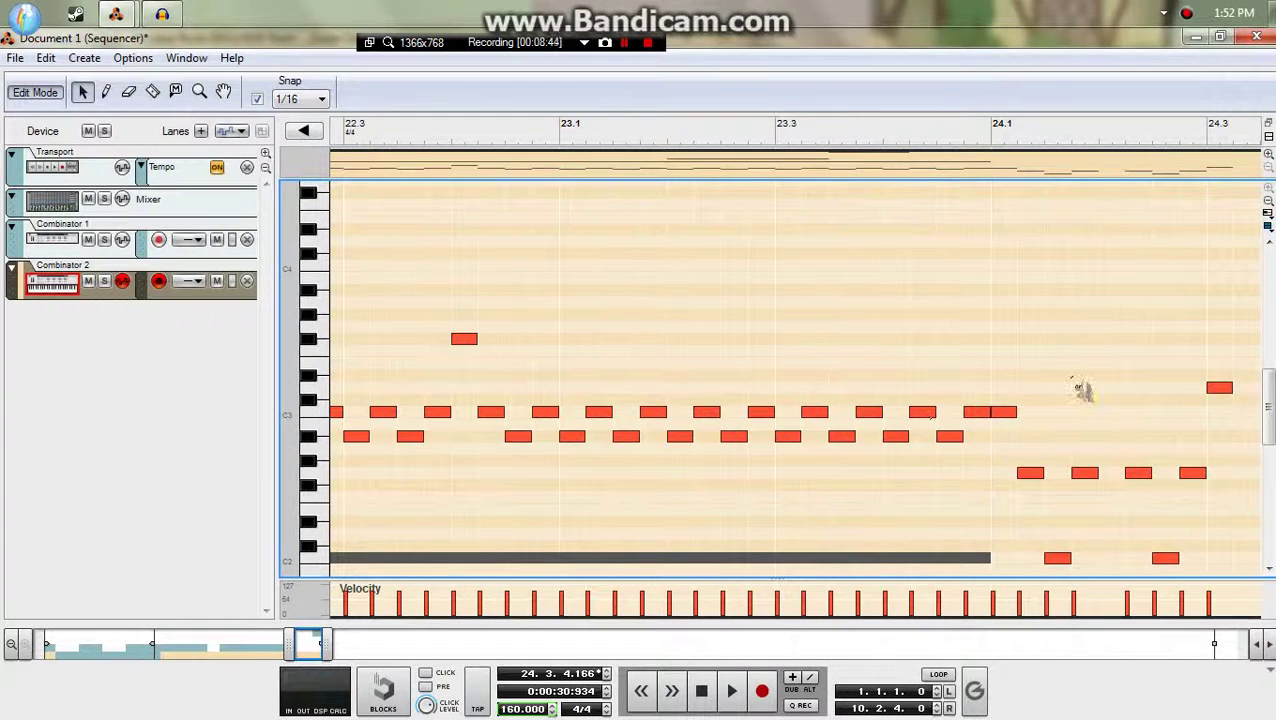
pyautogui.moveTo(1015, 420); pyautogui.dragTo(1017, 422)
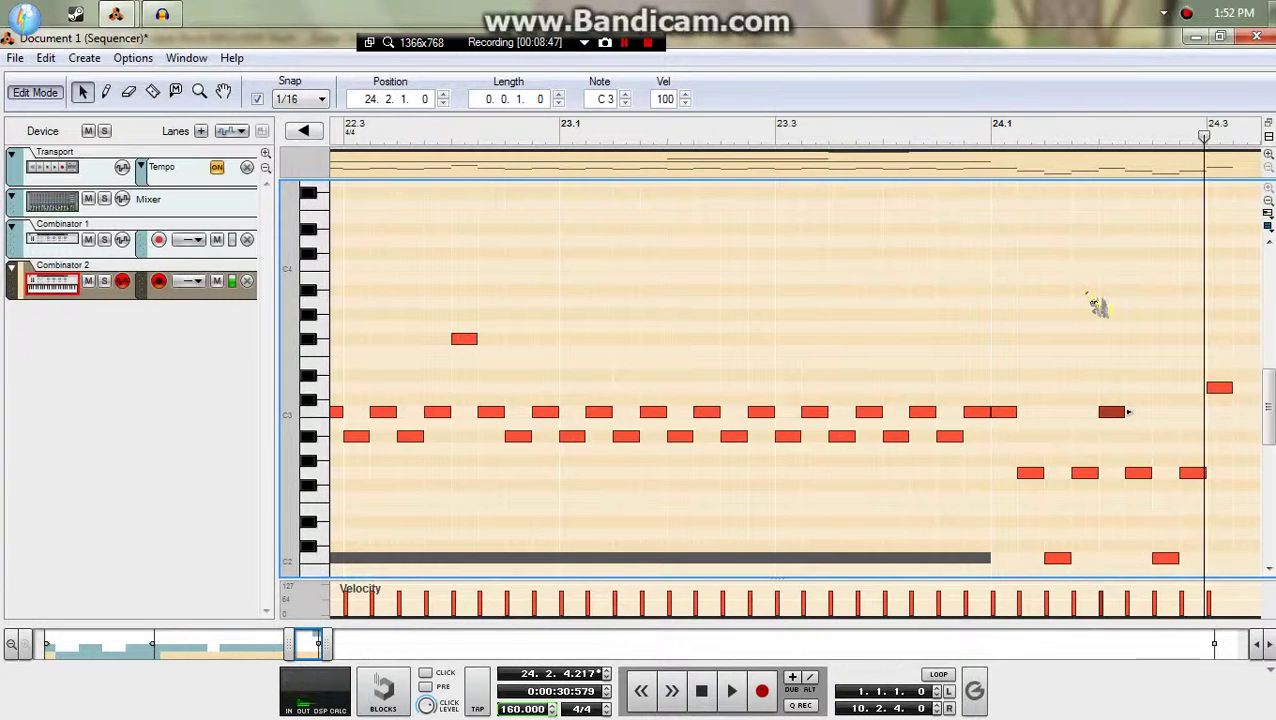
# - Compare the Audacity reference from 1:21.741 with Reason's playback of bar 24, ending back in Reason
pyautogui.hotkey('alt', 'Tab')
pyautogui.press('space')
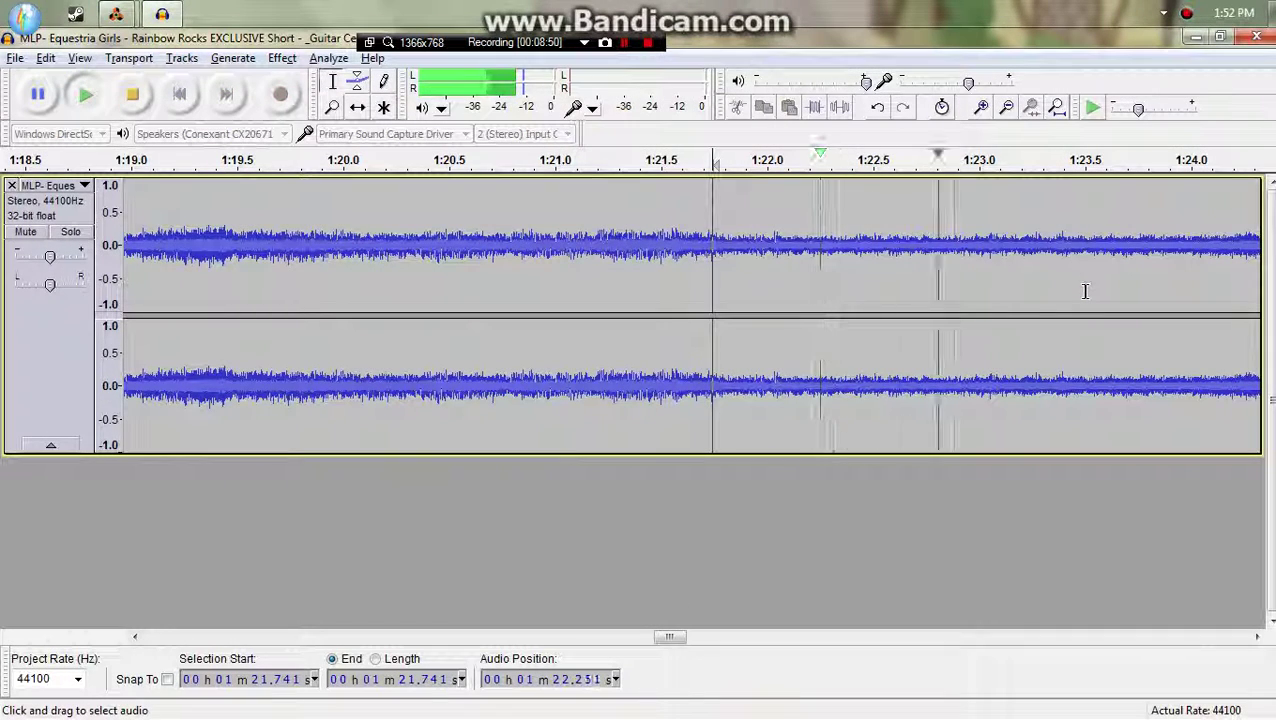
pyautogui.hotkey('alt', 'Tab')
pyautogui.press('space')
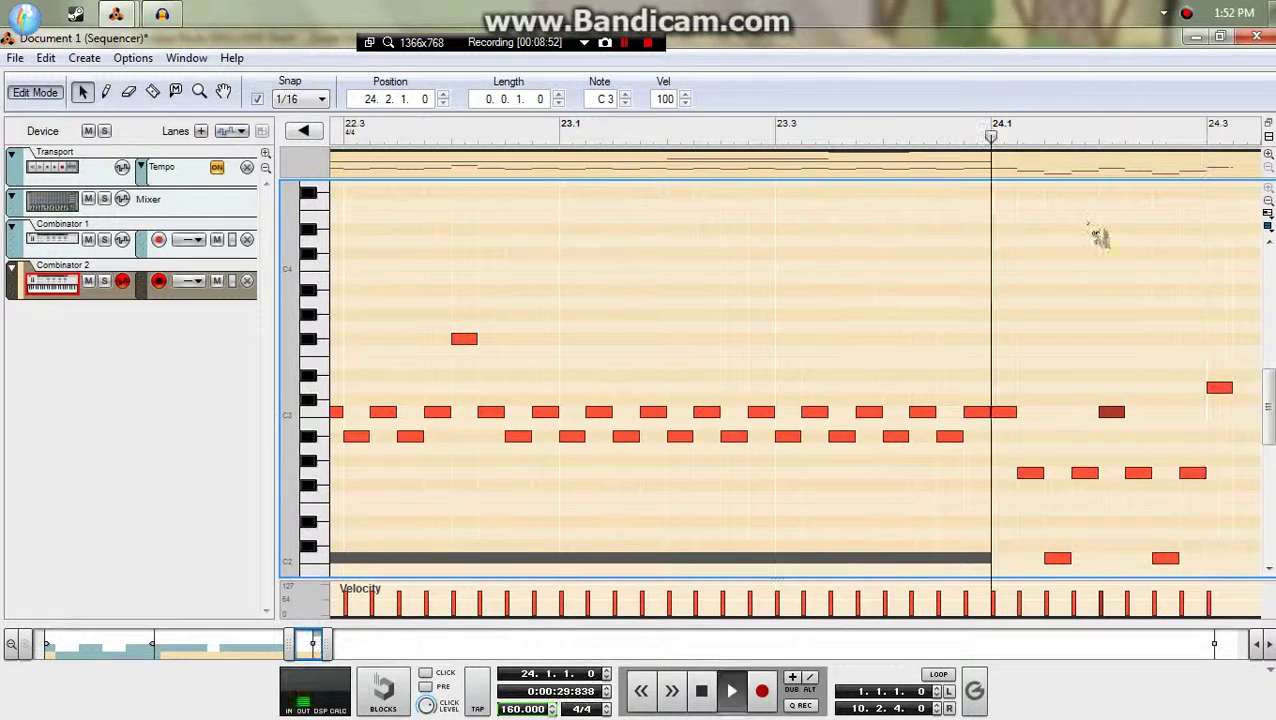
pyautogui.press('space')
pyautogui.hotkey('alt', 'Tab')
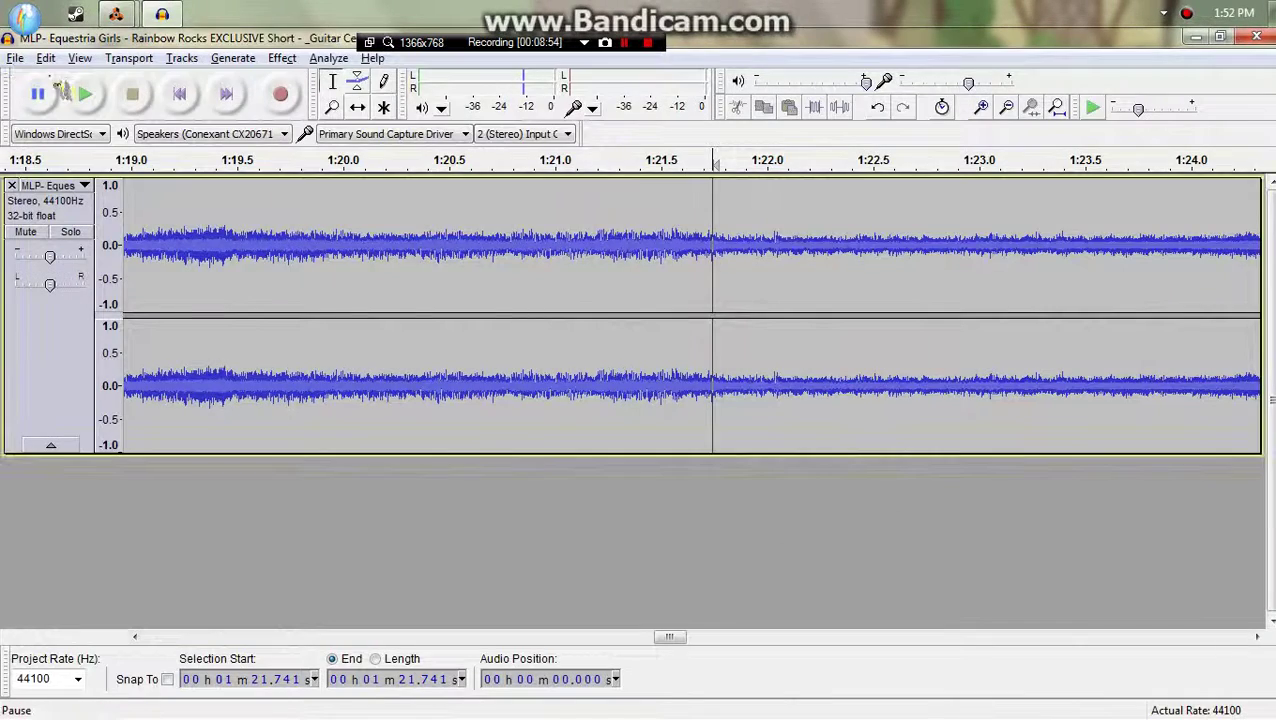
pyautogui.hotkey('alt', 'Tab')
# - Leave note editing, open the tempo clip over bar 24, set its point to 155, and audition the bar
pyautogui.click(45, 95)
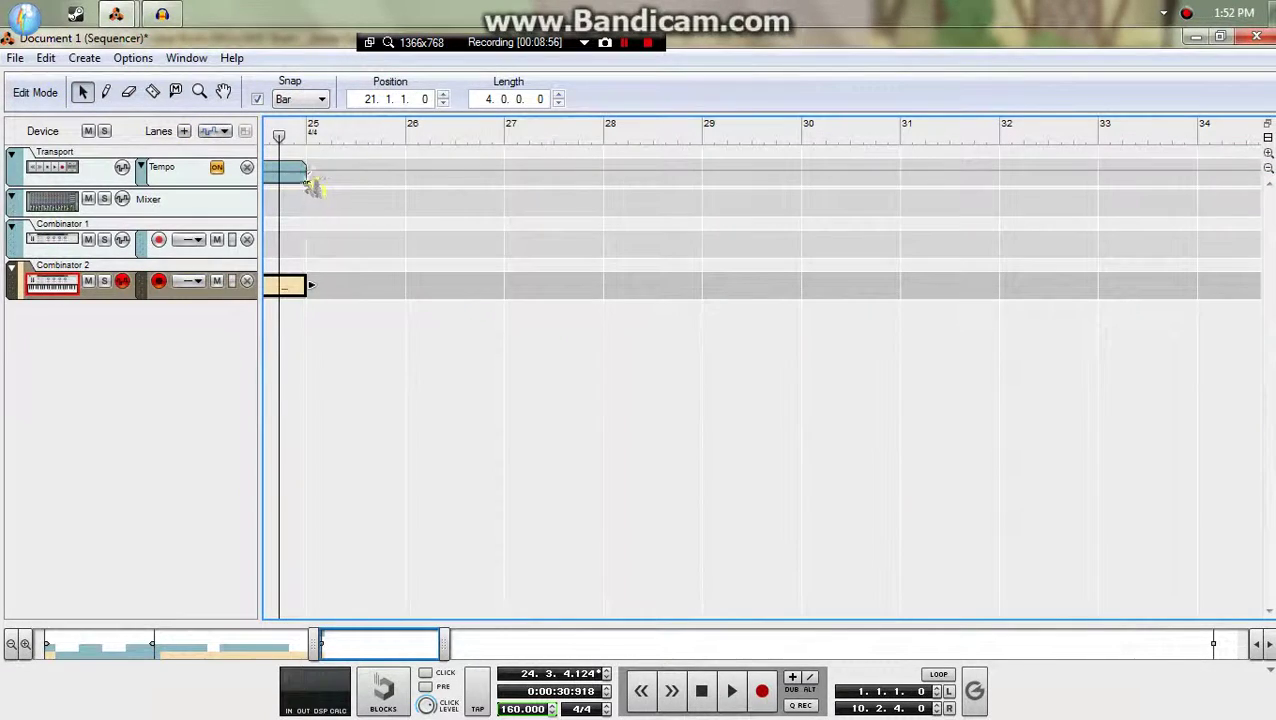
pyautogui.doubleClick(305, 178)
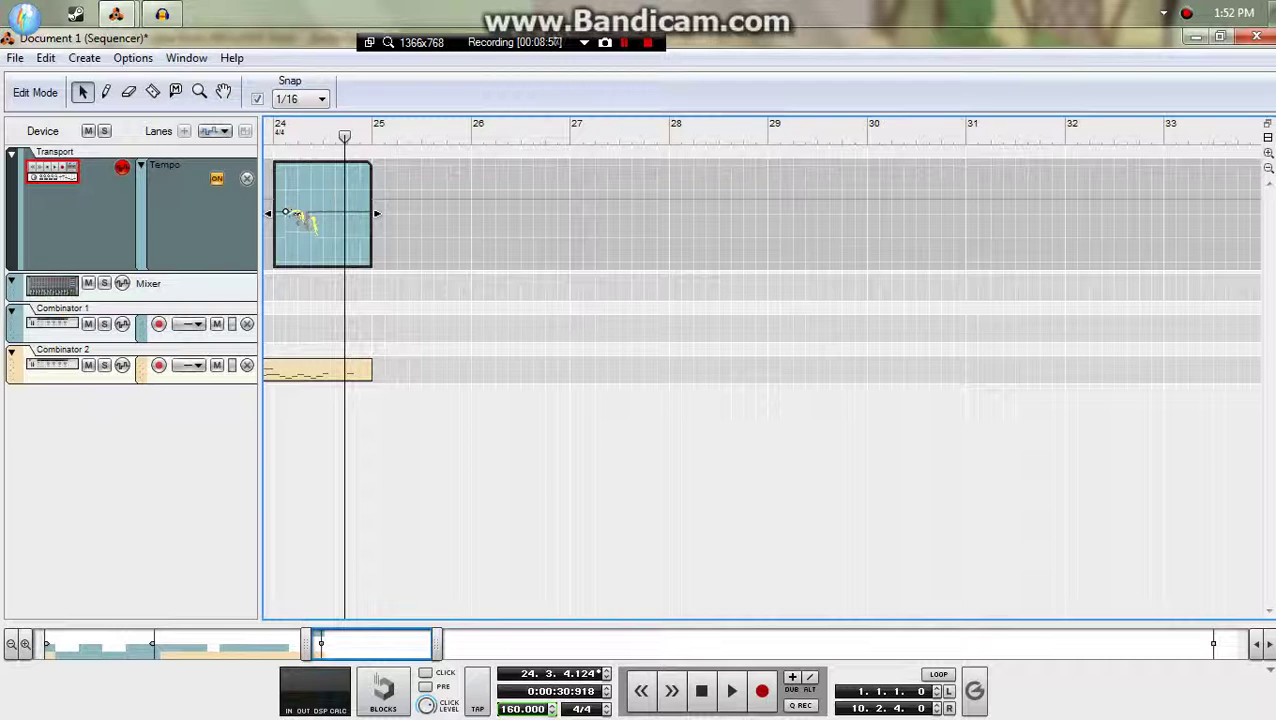
pyautogui.click(290, 214)
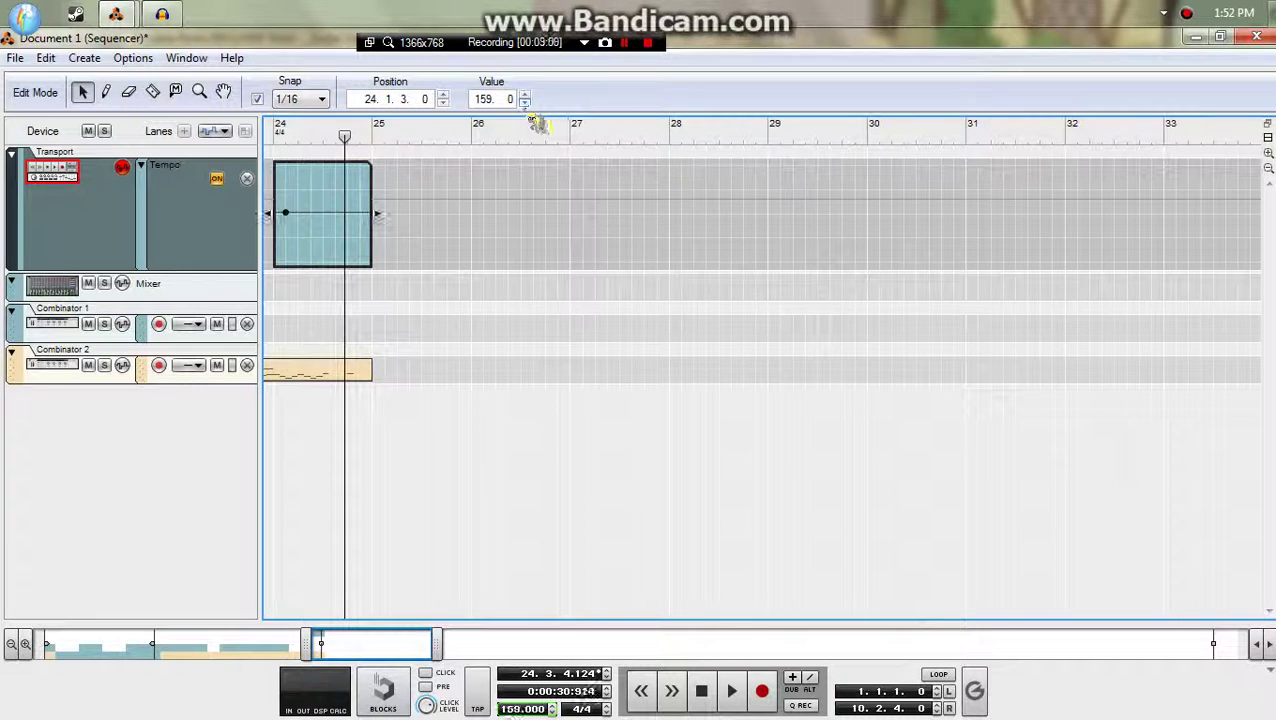
pyautogui.click(282, 139)
pyautogui.press('space')
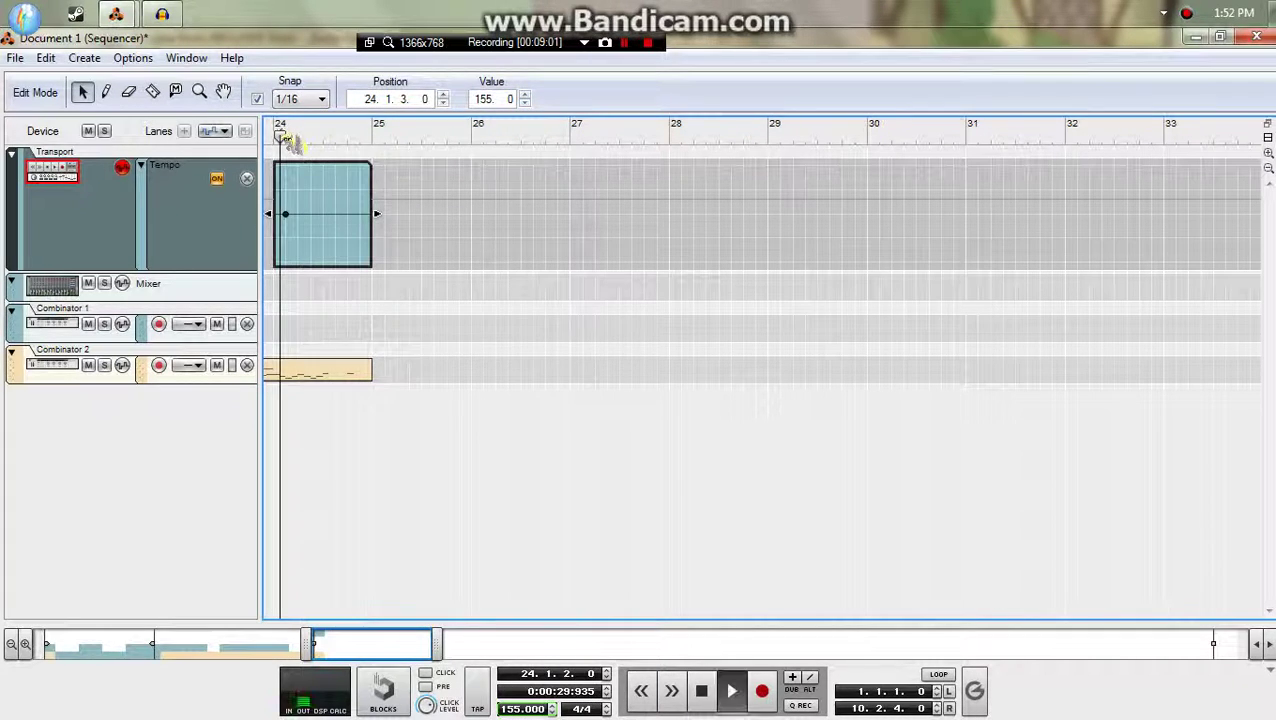
pyautogui.click(277, 141)
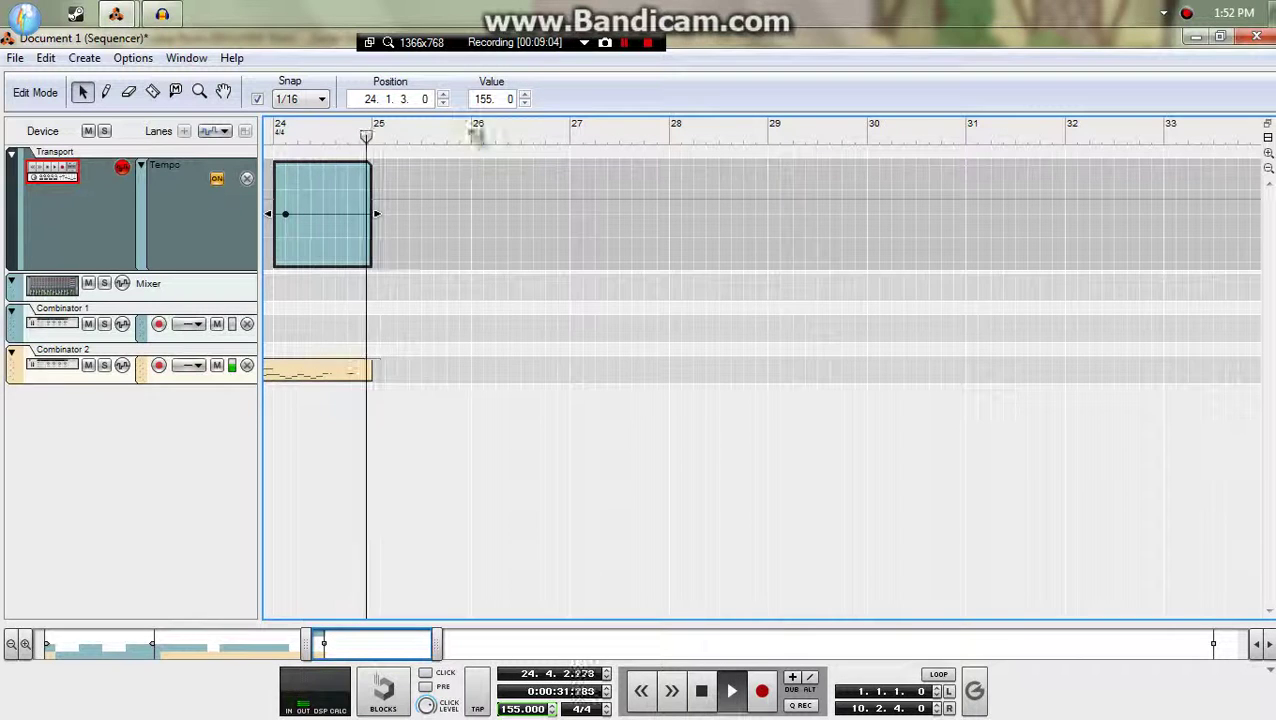
pyautogui.press('space')
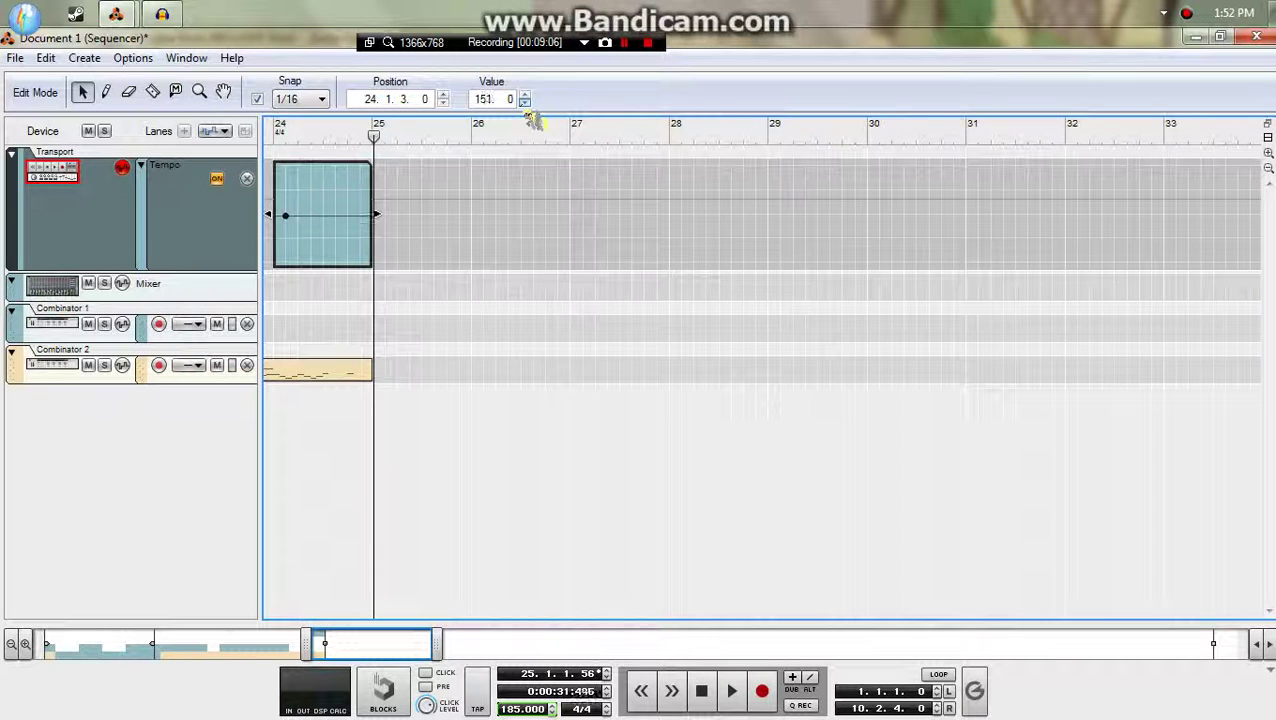
# - Set the bar 24 tempo point to 150 and play from several bars earlier through the slowdown
pyautogui.press('KP_7')
pyautogui.press('KP_7')
pyautogui.press('KP_7')
pyautogui.press('KP_7')
pyautogui.press('KP_7')
pyautogui.press('KP_7')
pyautogui.press('space')
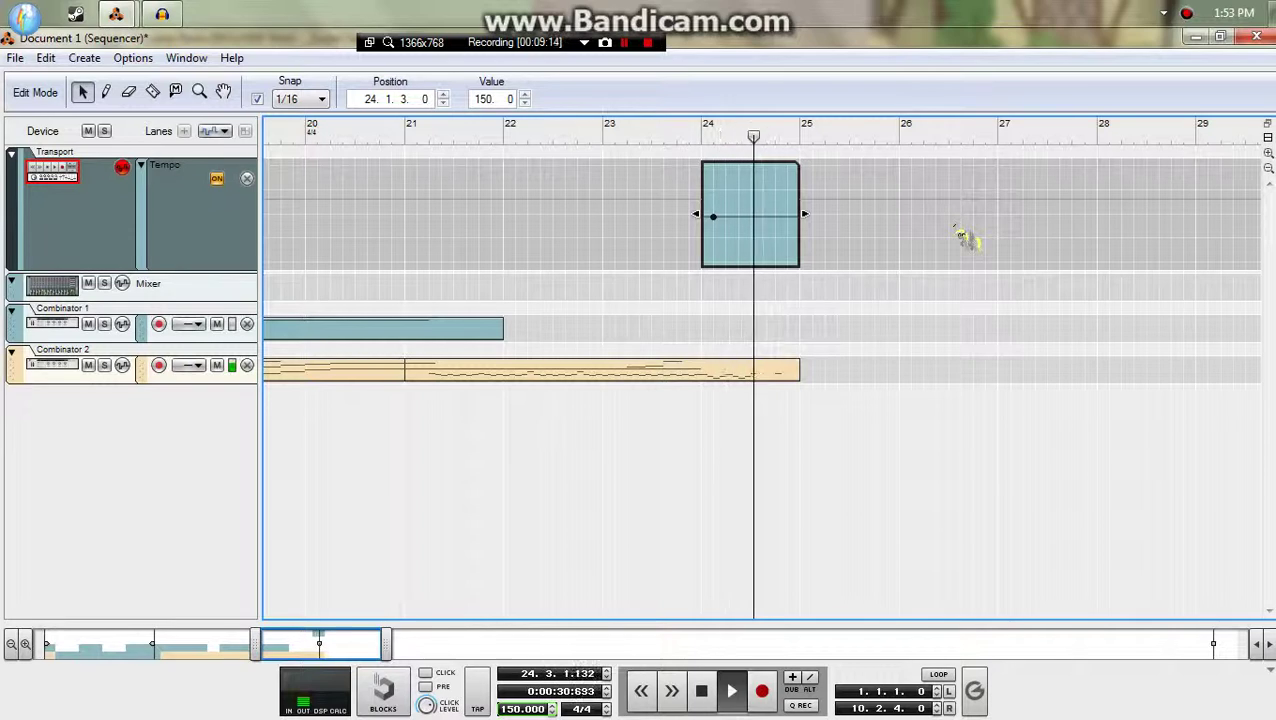
# - Listen to the Audacity reference from 1:21.741, return to Reason, and set the bar 24 tempo point to 140
pyautogui.hotkey('alt', 'Tab')
pyautogui.press('space')
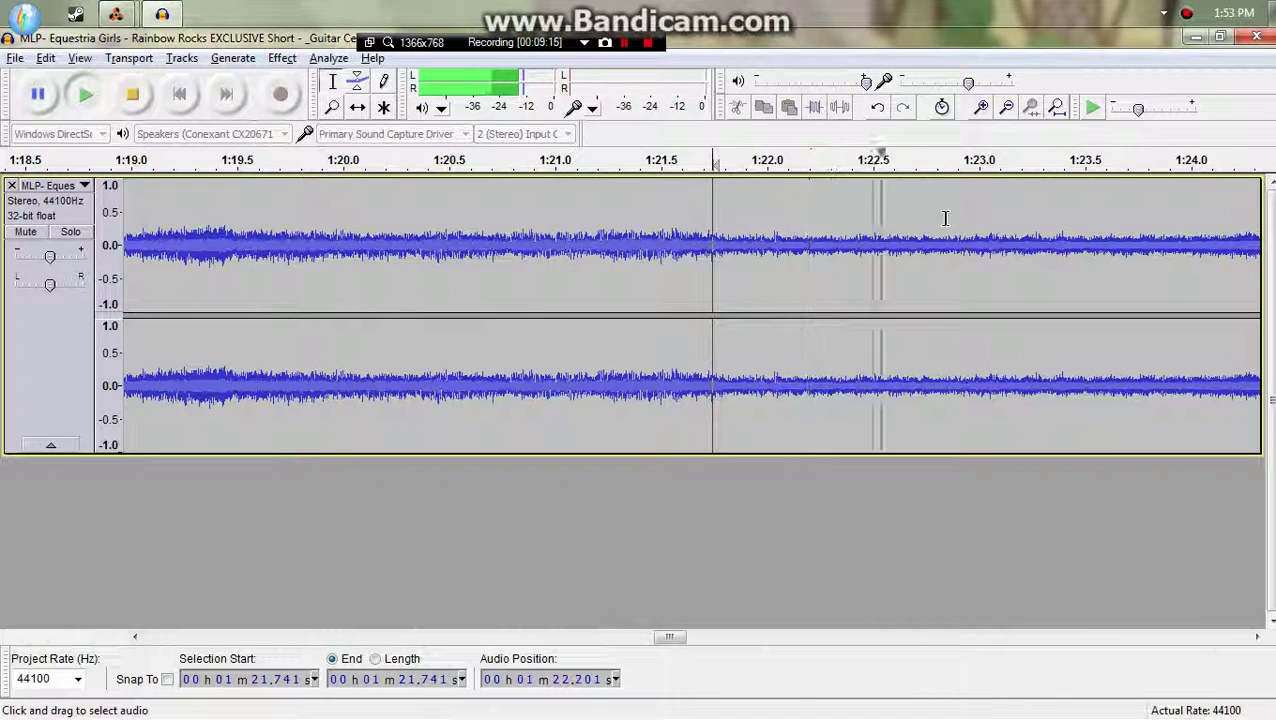
pyautogui.hotkey('alt', 'Tab')
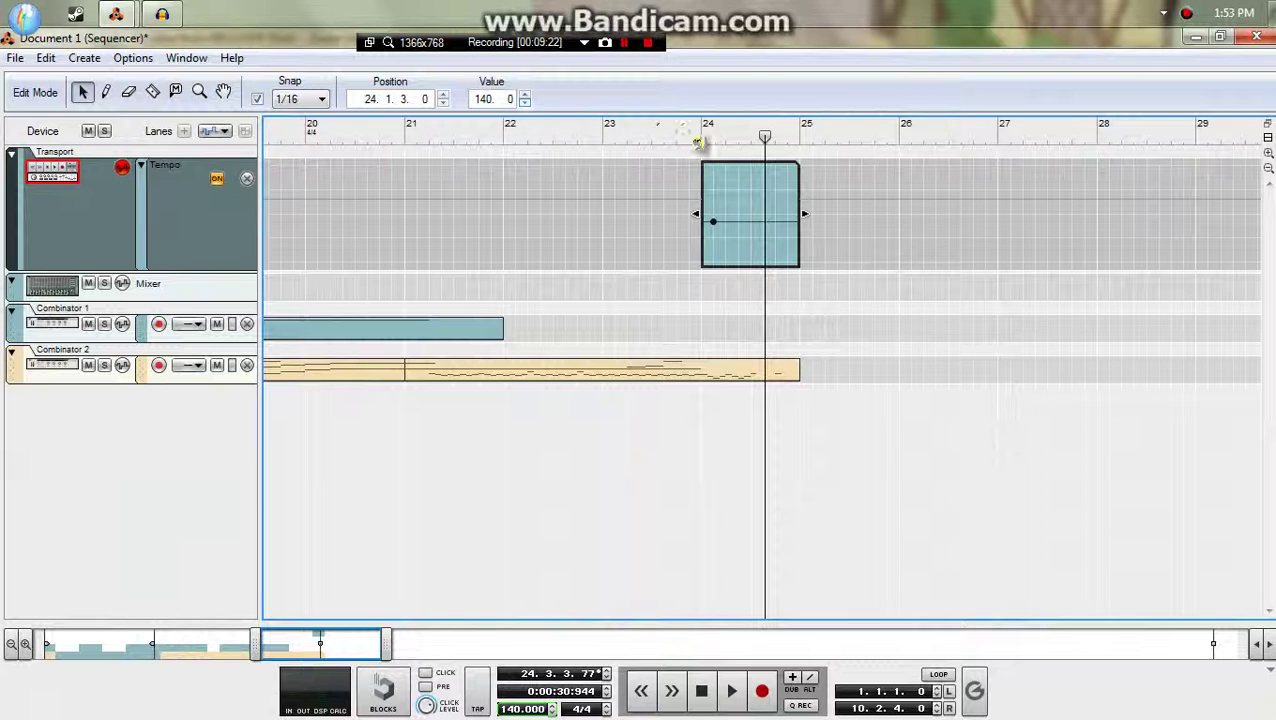
# - Play the Audacity reference again and compare its speed with bar 24 in Reason, restarting from just before the bar
pyautogui.hotkey('alt', 'Tab')
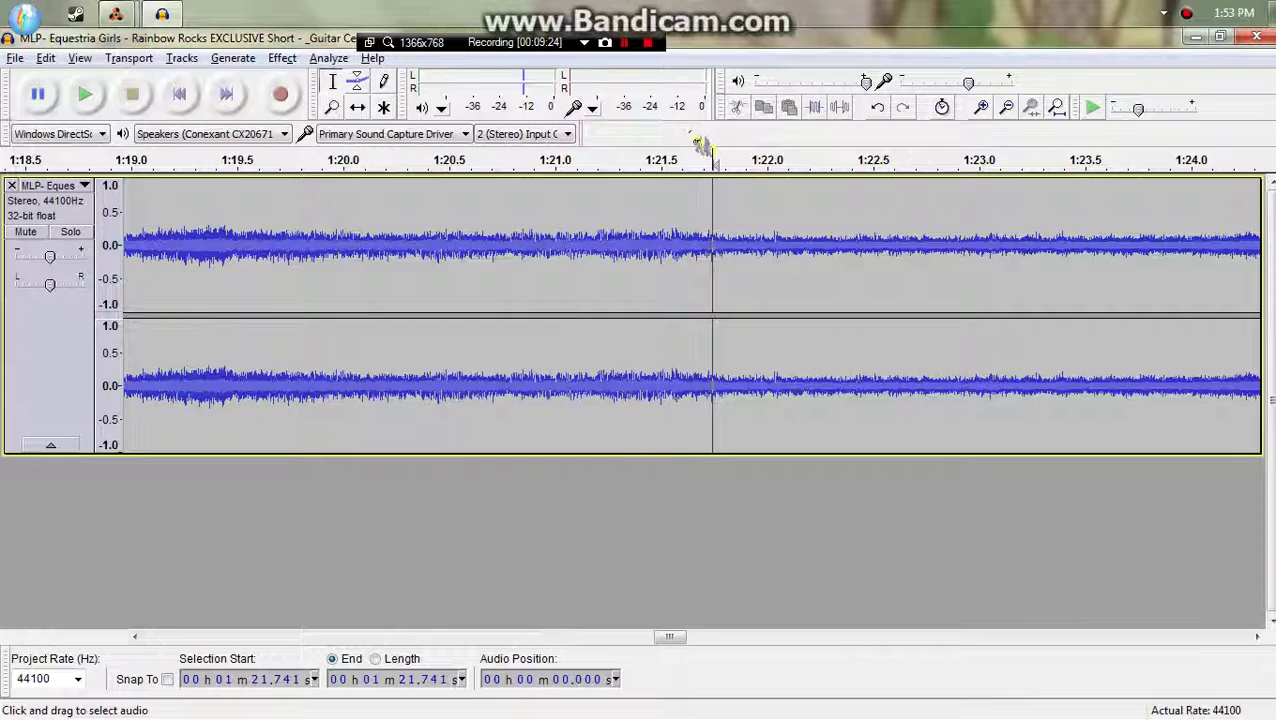
pyautogui.press('space')
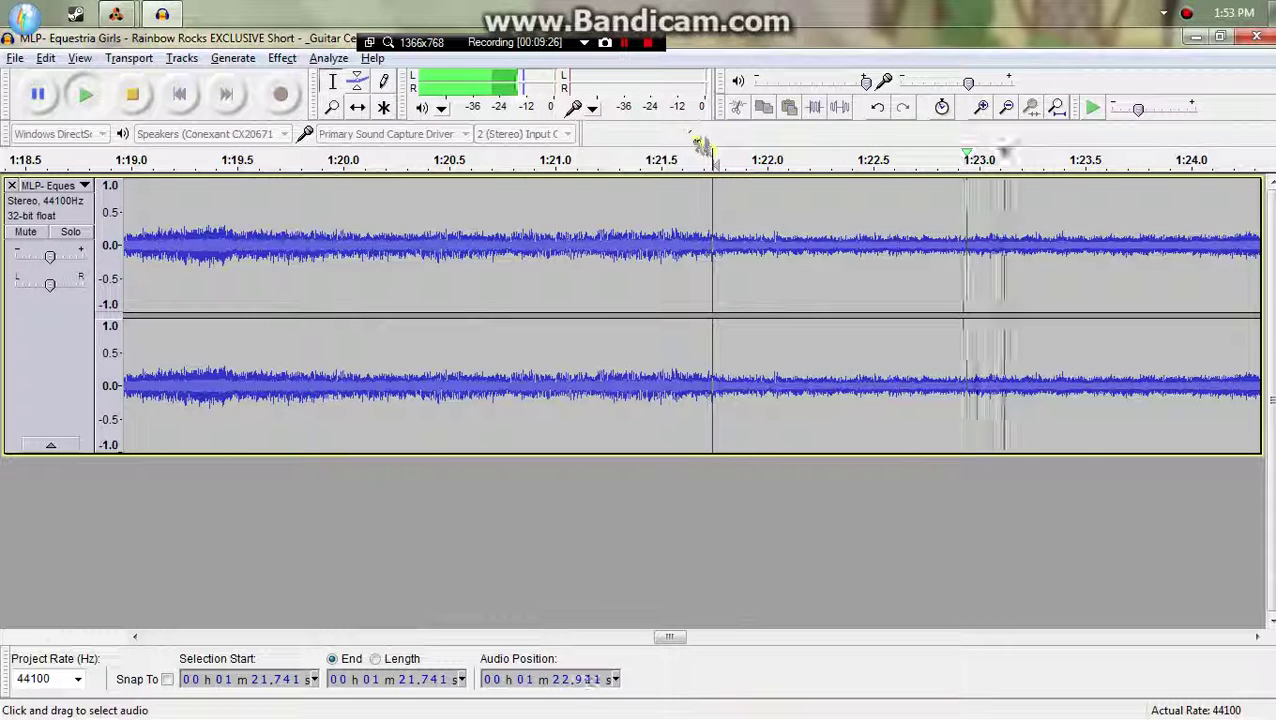
pyautogui.press('space')
pyautogui.hotkey('alt', 'Tab')
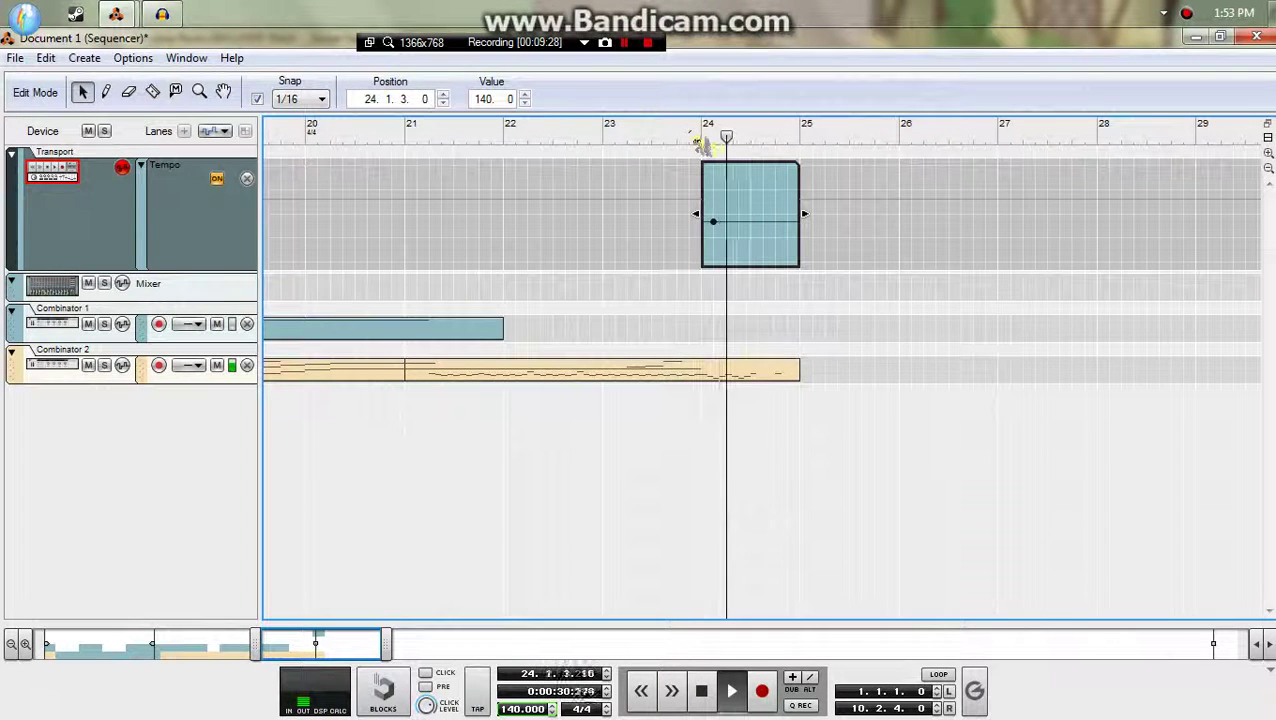
pyautogui.press('space')
pyautogui.click(689, 135)
pyautogui.press('space')
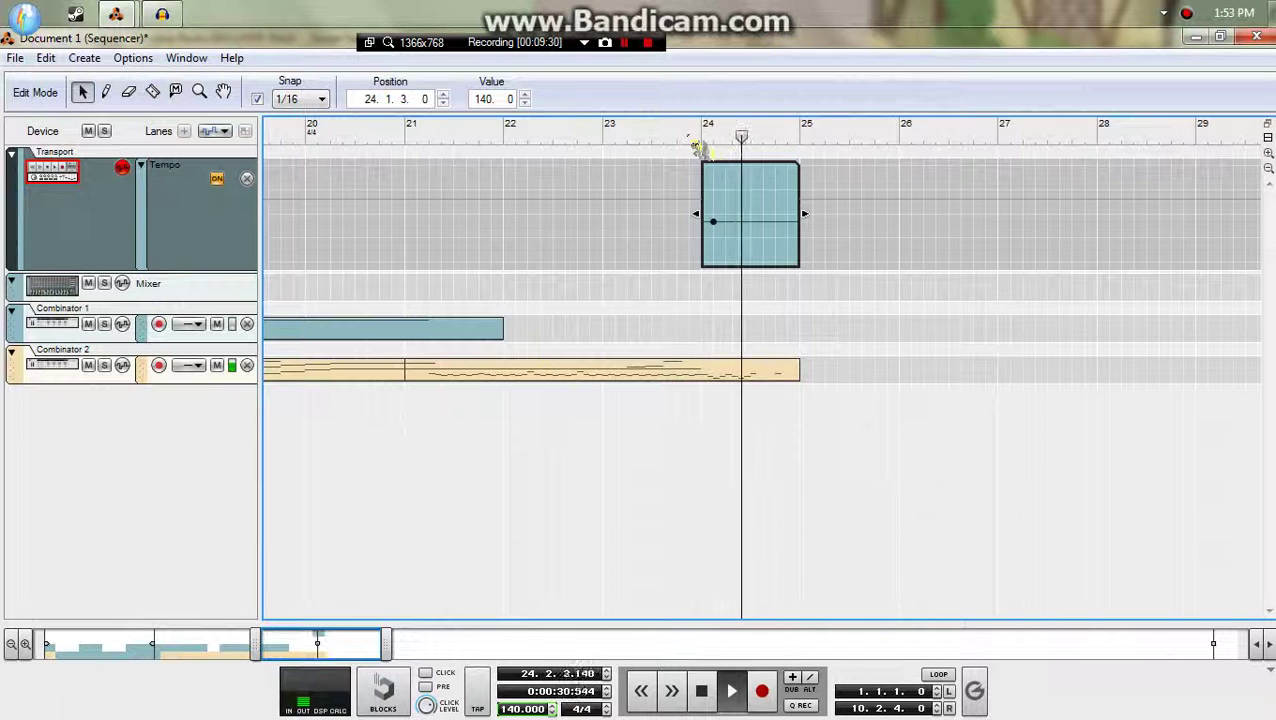
# - Reopen the last Combinator 2 clip for note editing and play it from bar 21 through bar 24
pyautogui.doubleClick(775, 368)
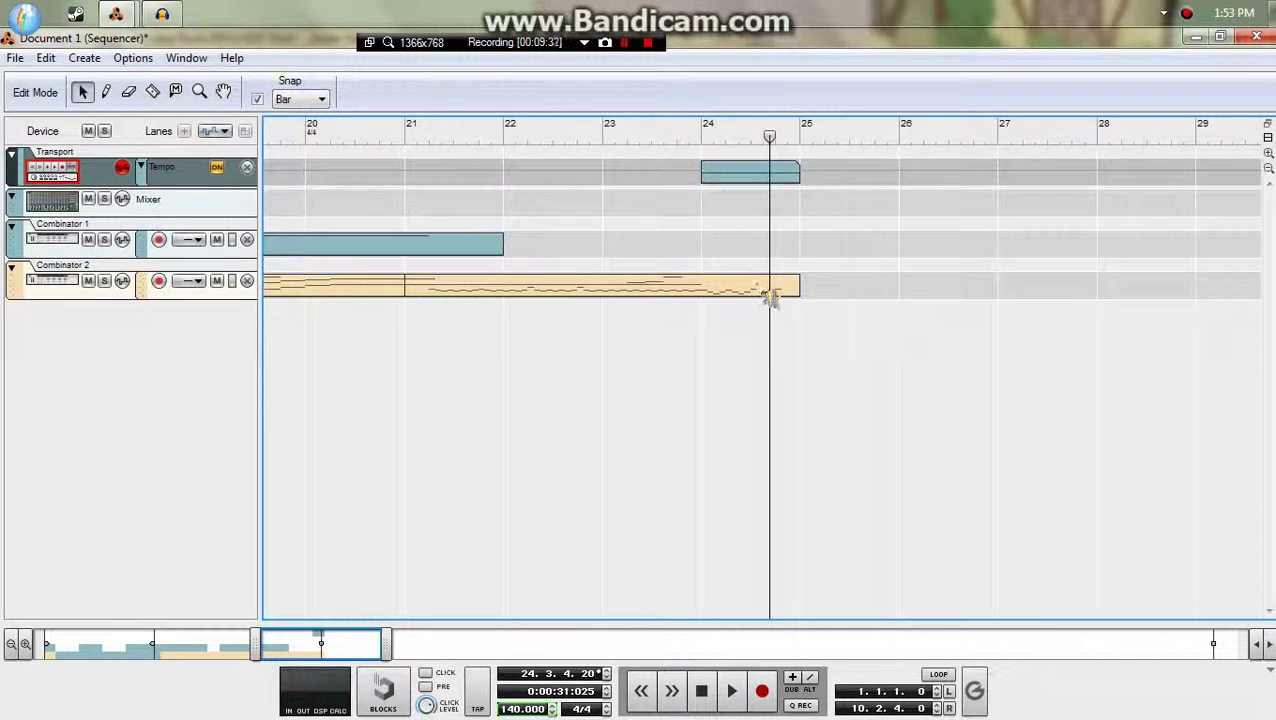
pyautogui.moveTo(647, 140); pyautogui.dragTo(255, 172)
pyautogui.press('space')
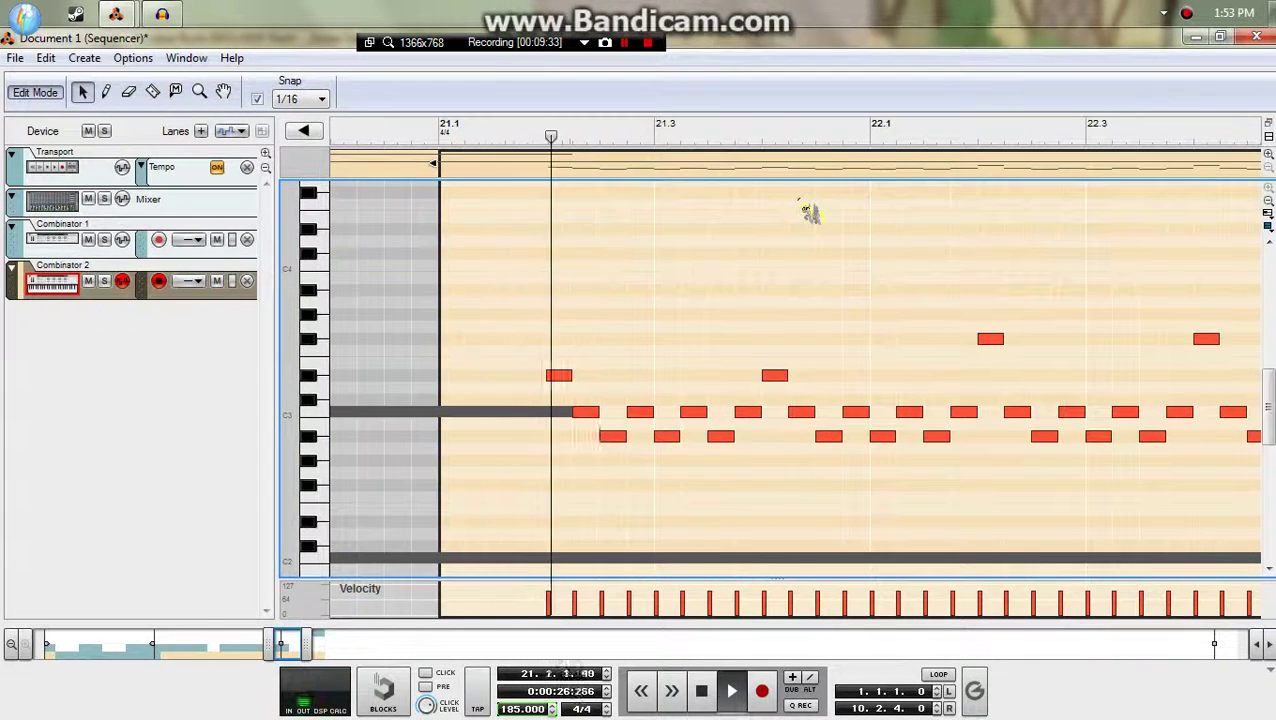
pyautogui.moveTo(784, 211); pyautogui.dragTo(1264, 250)
# - Switch to Audacity and listen to the reference from 1:21.741 for the notes that end bar 24
pyautogui.hotkey('alt', 'Tab')
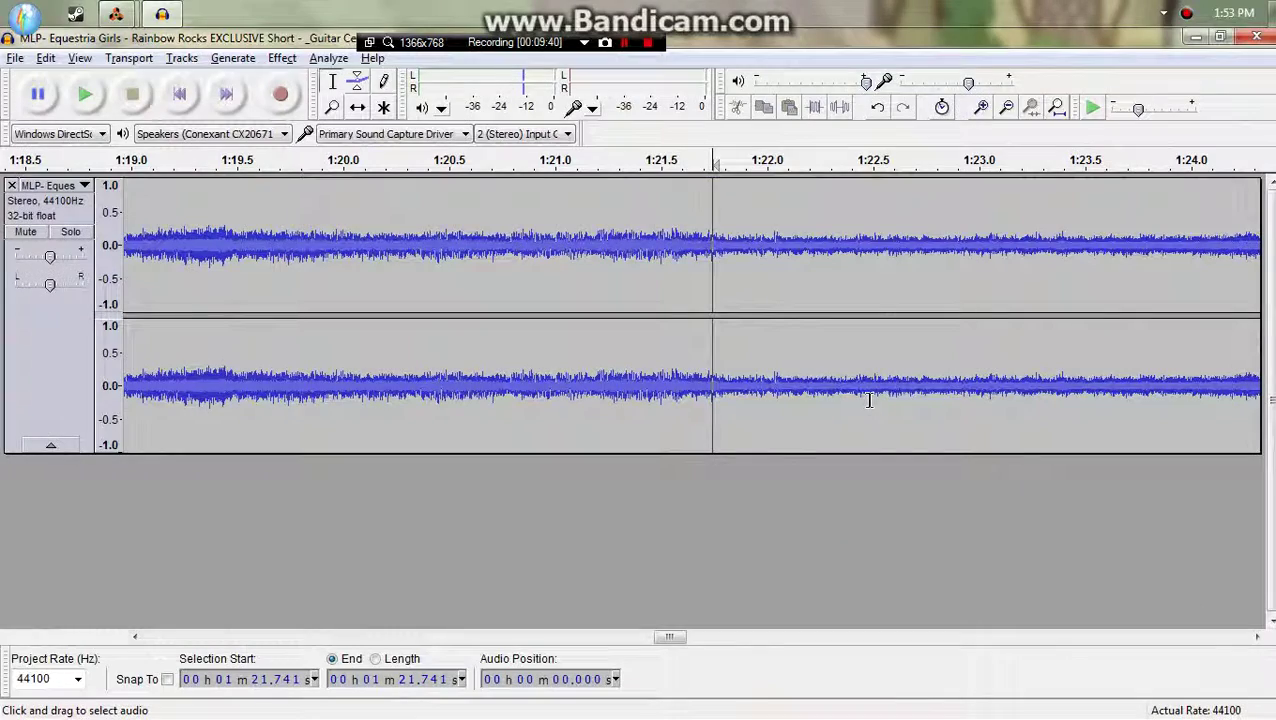
pyautogui.press('space')
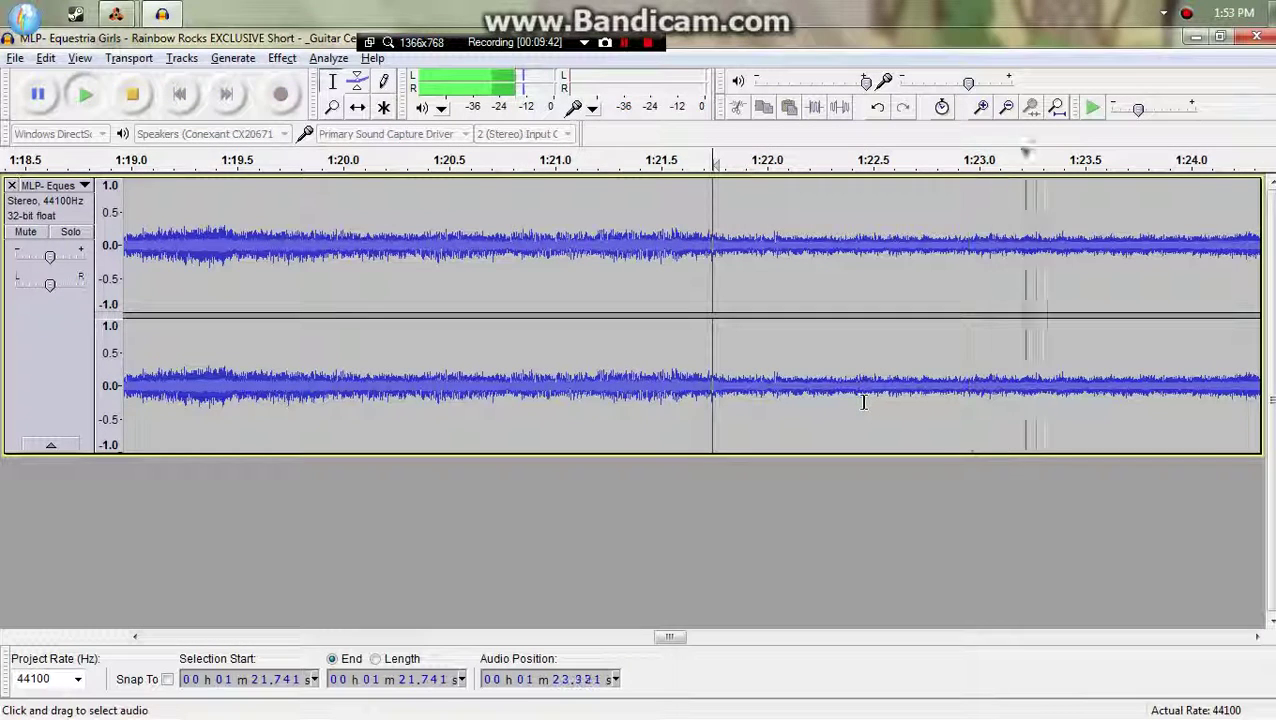
pyautogui.press('space')
# - Return to Reason, add a sixteenth note at 24.3.2, audition bar 24, and set the note's pitch to A#2
pyautogui.hotkey('alt', 'Tab')
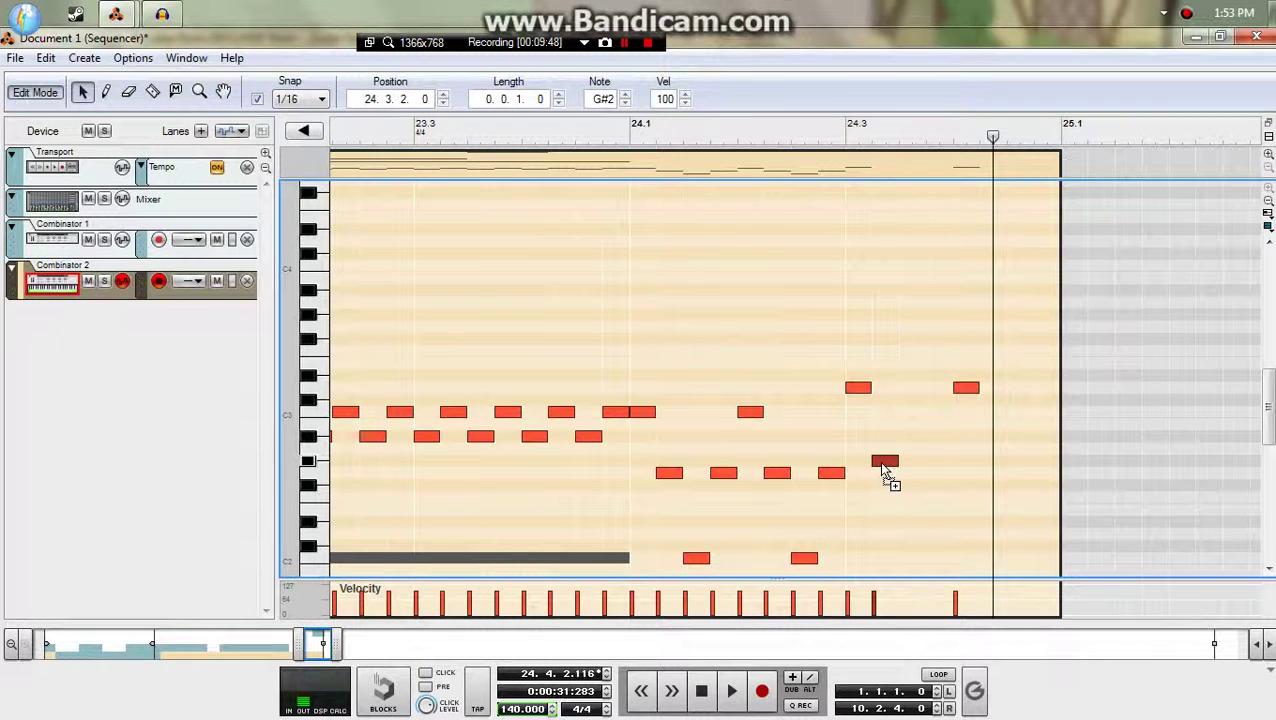
pyautogui.click(645, 125)
pyautogui.press('space')
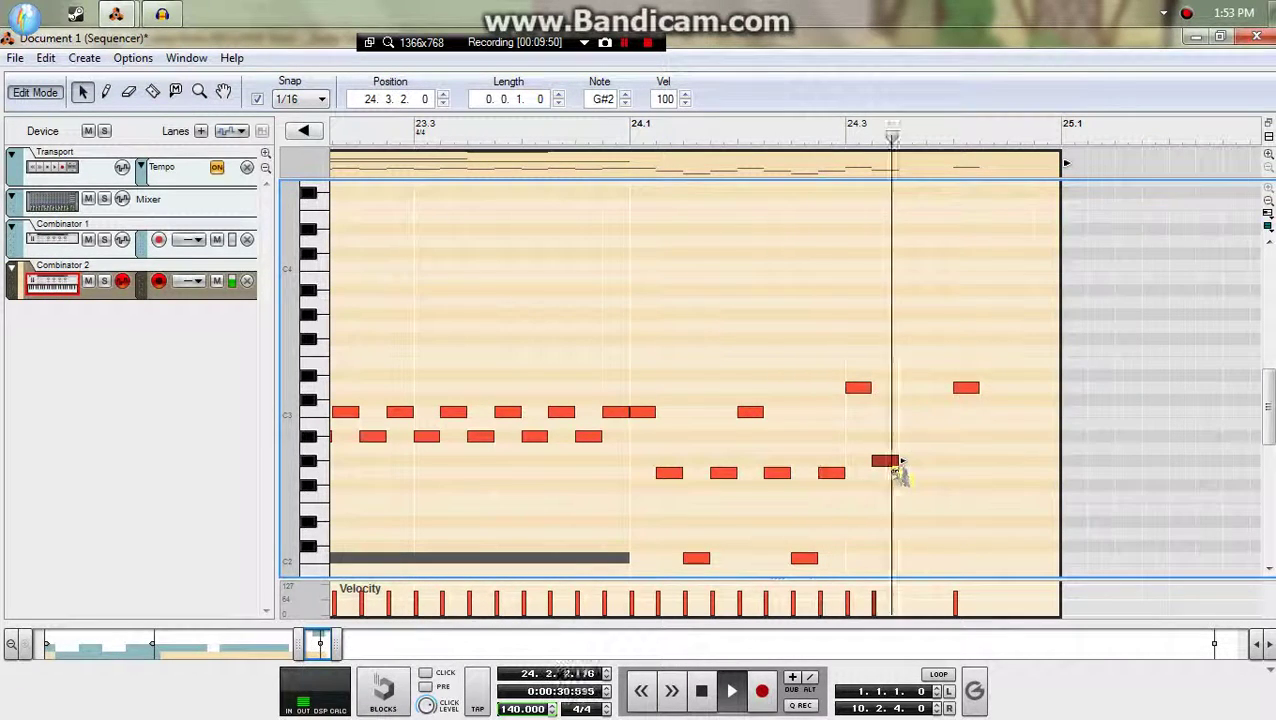
pyautogui.press('space')
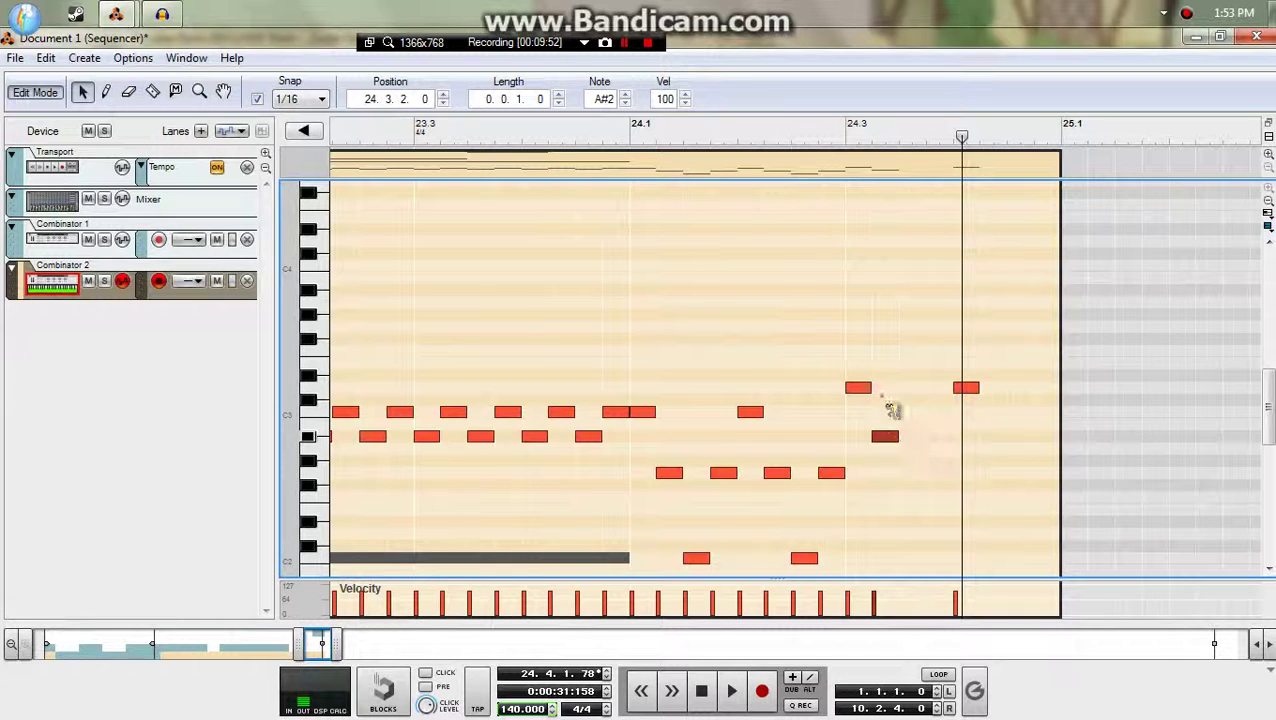
# - Replay the end of bar 24 and check it against the Audacity reference from 1:21.741
pyautogui.moveTo(972, 263); pyautogui.dragTo(803, 313)
pyautogui.hotkey('alt', 'Tab')
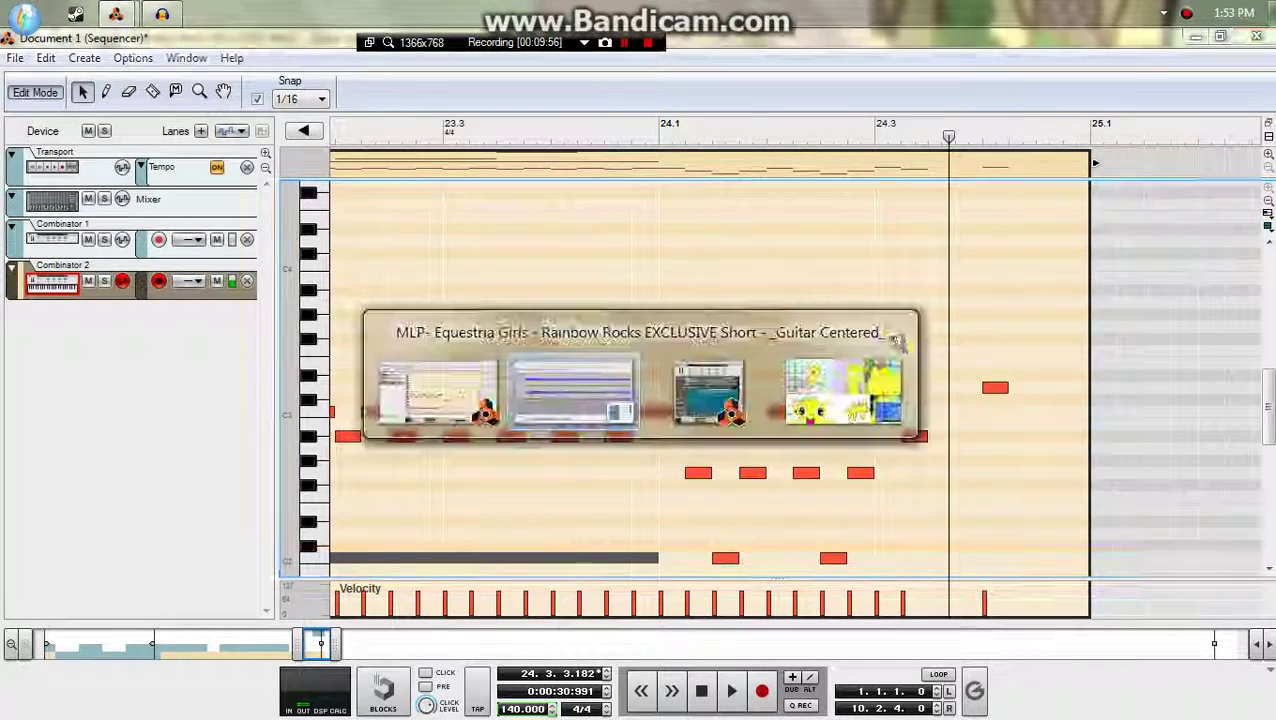
pyautogui.press('space')
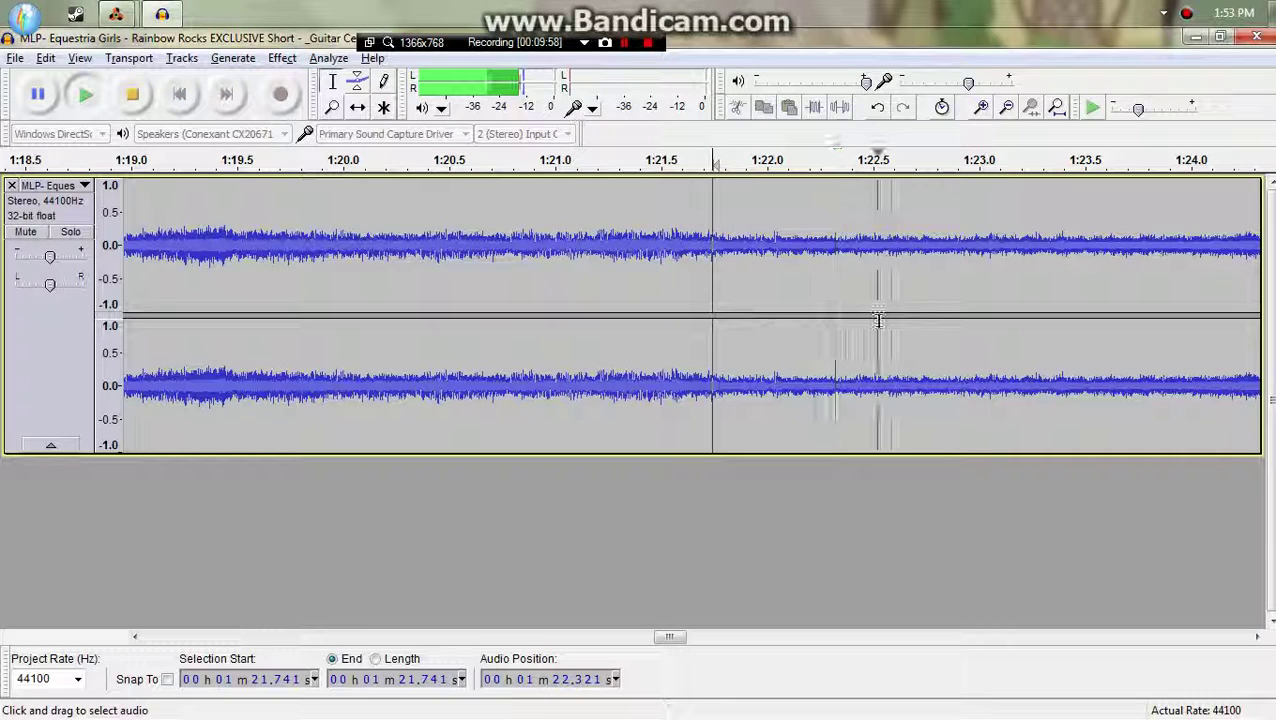